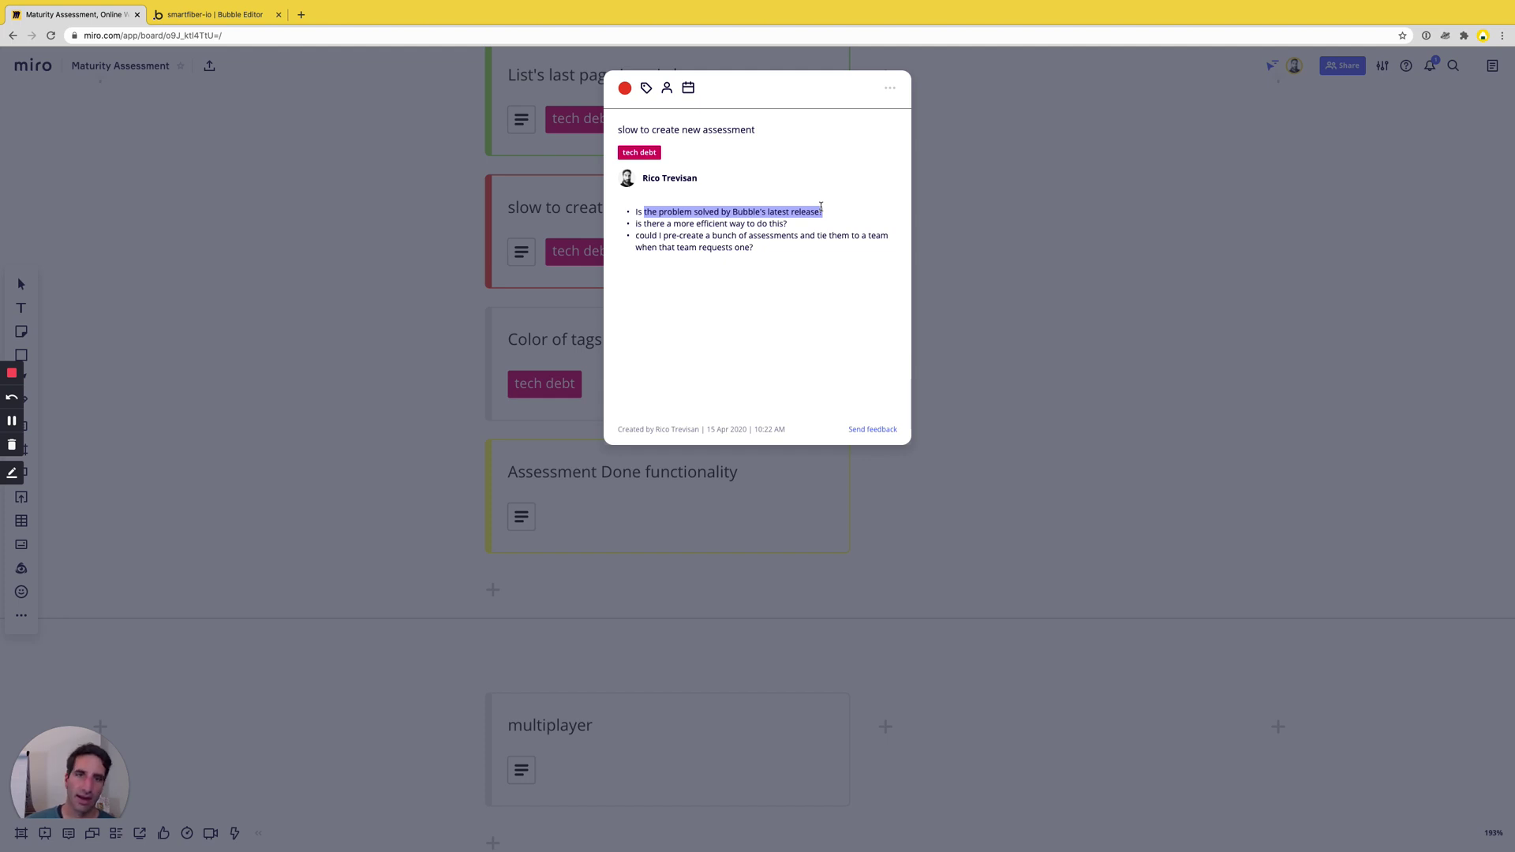
Switch to the Bubble editor and check the assessment setup times in the app data
{"action": "left_click", "coordinate": [240, 15]}
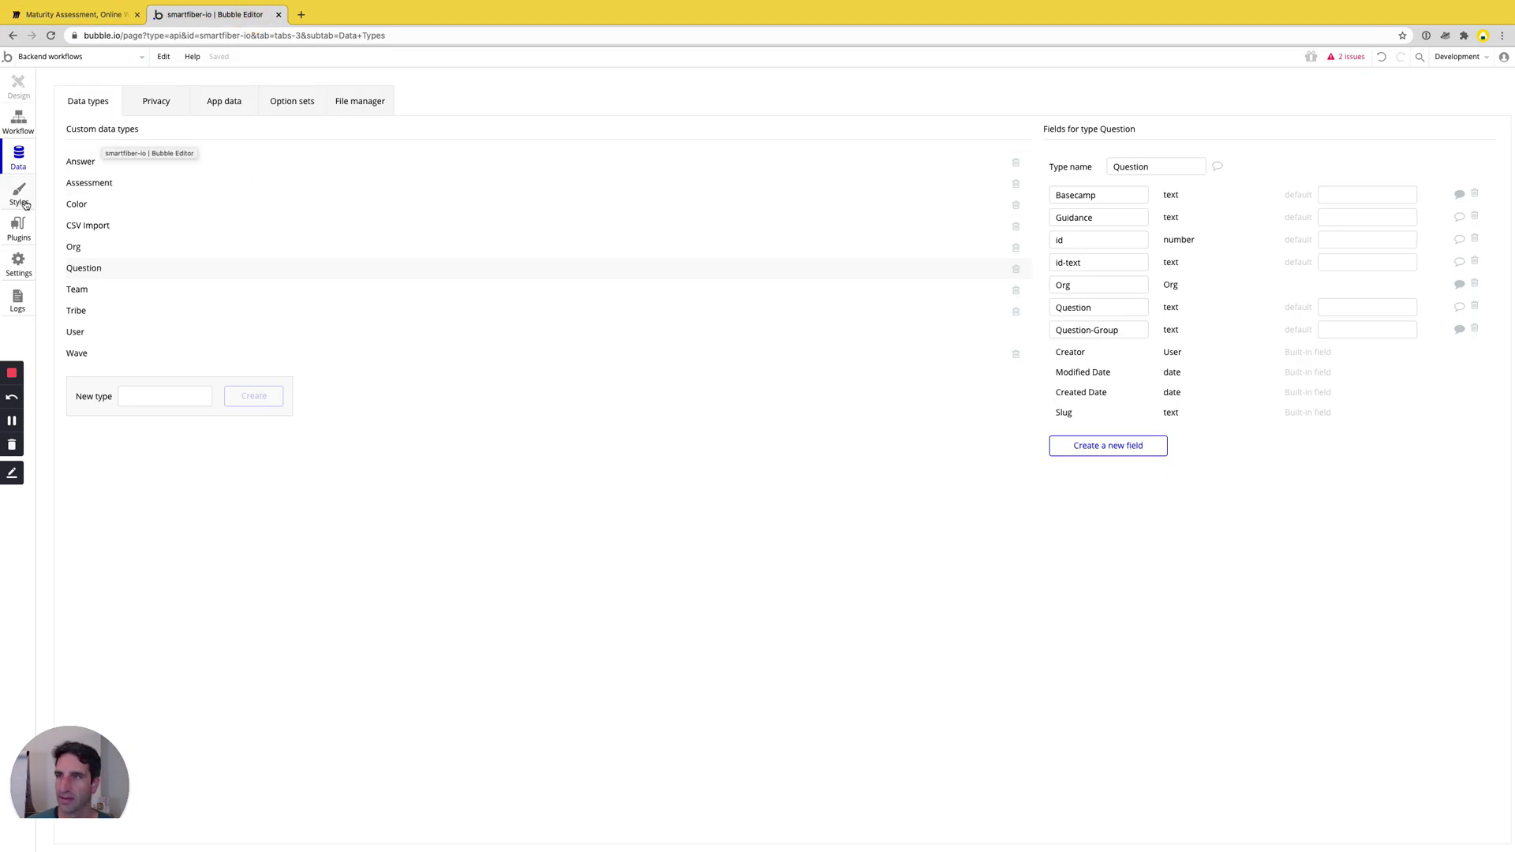
{"action": "left_click", "coordinate": [219, 100]}
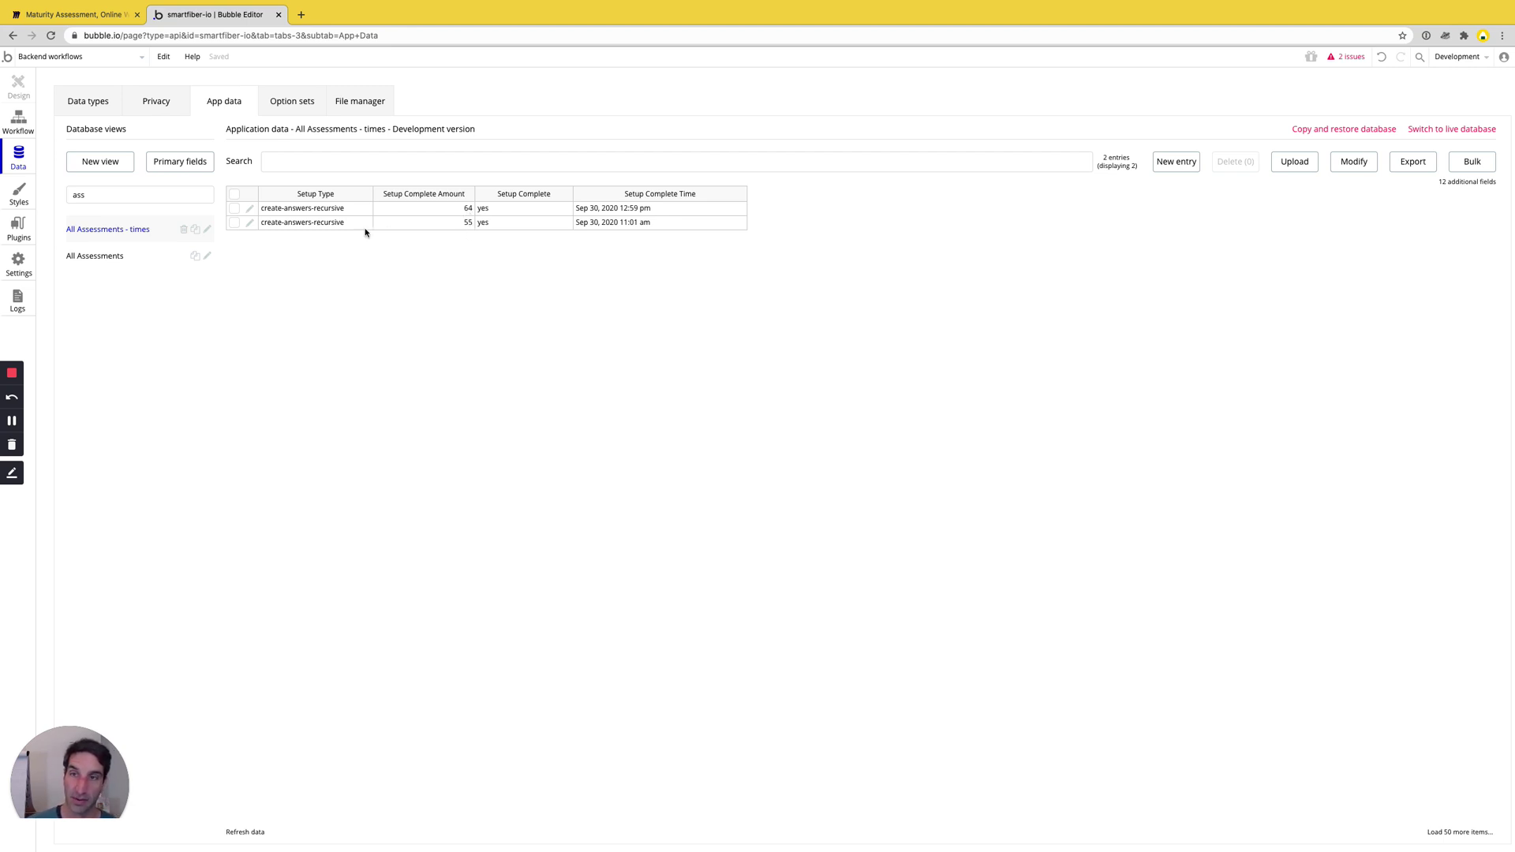
Return to the Miro board and review the questions in the "slow to create new assessment" card
{"action": "left_click", "coordinate": [91, 15]}
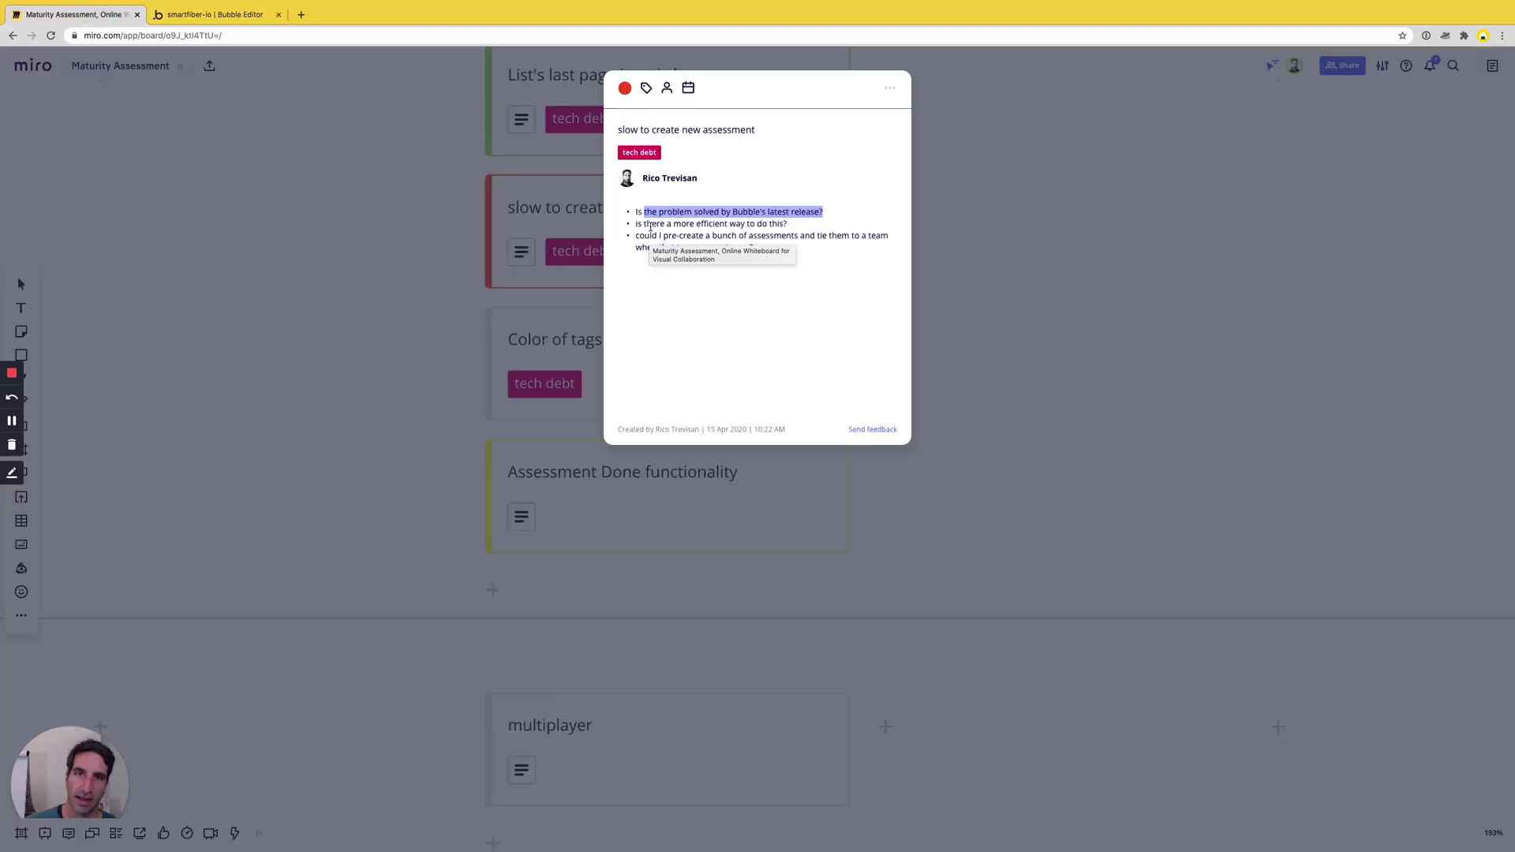
{"action": "left_click", "coordinate": [714, 214]}
{"action": "left_click_drag", "start_coordinate": [787, 224], "coordinate": [727, 224]}
{"action": "left_click_drag", "start_coordinate": [636, 235], "coordinate": [755, 247]}
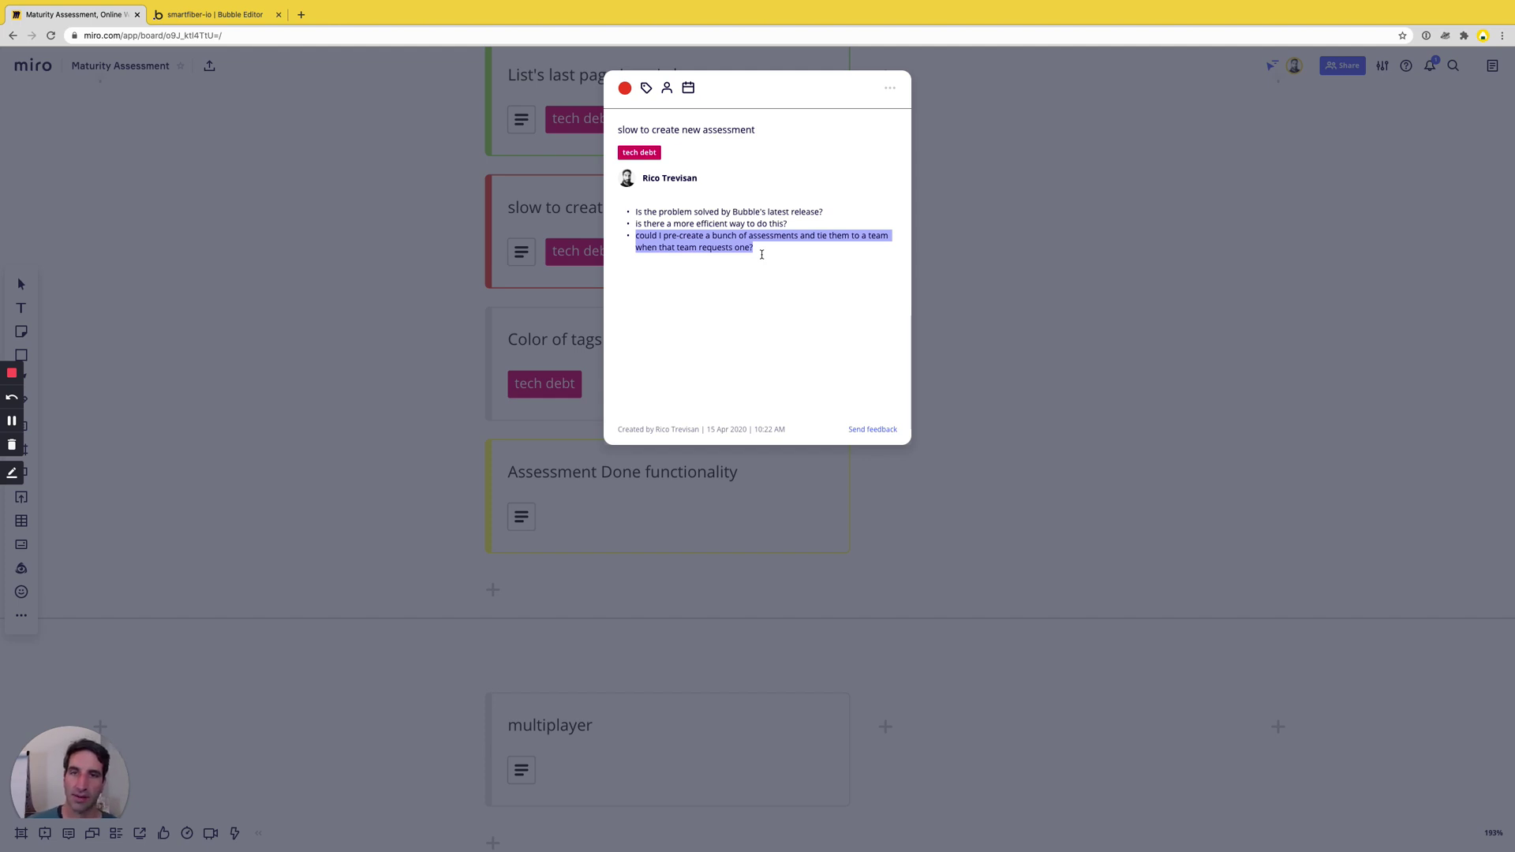
Insert five blank bullets below "is there a more efficient way to do this?" in the card, and highlight that question
{"action": "left_click", "coordinate": [791, 223]}
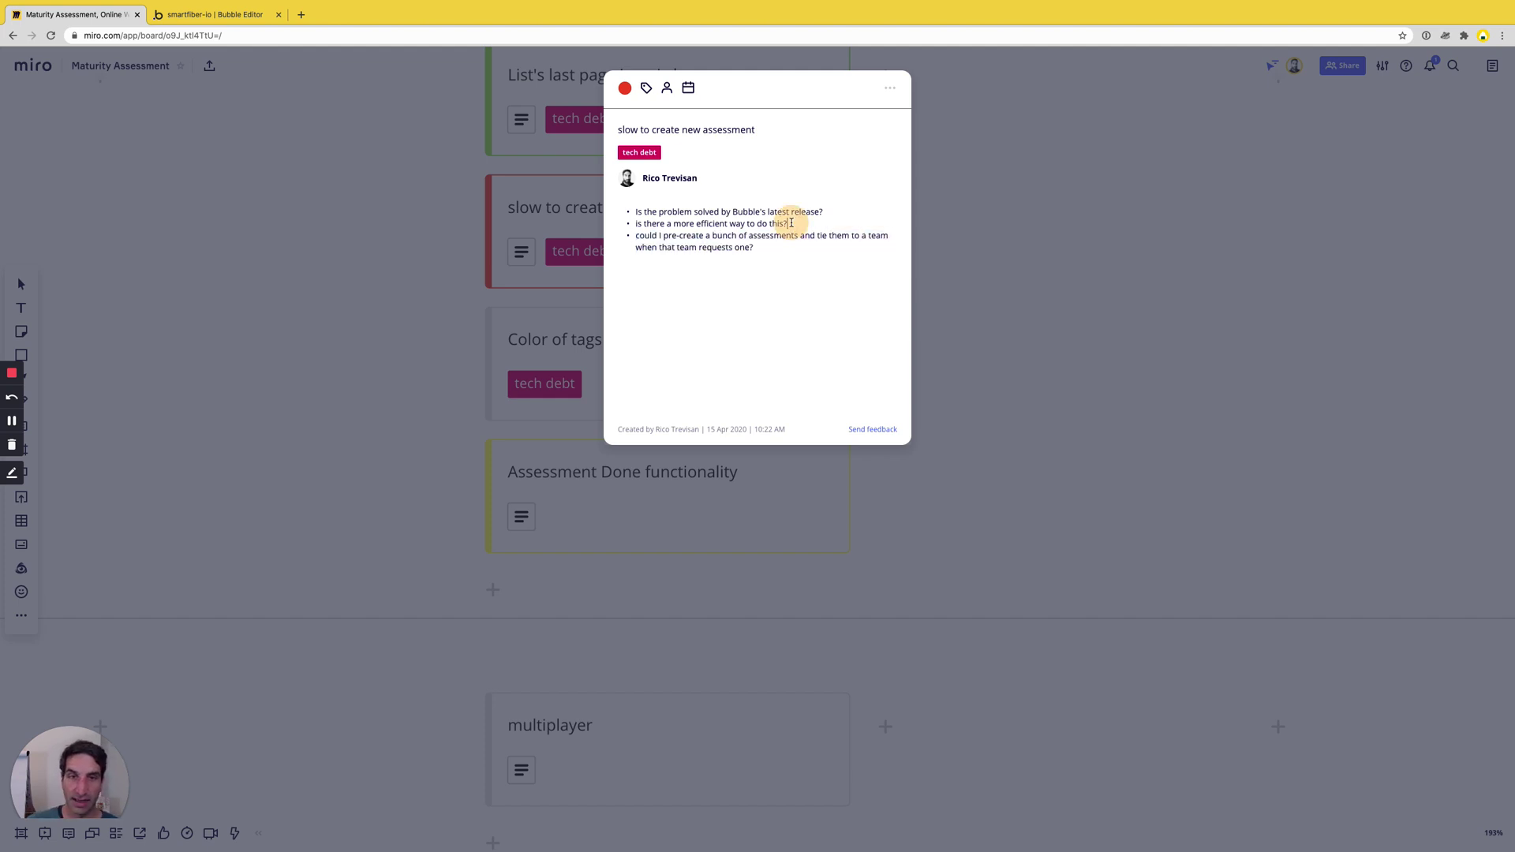
{"action": "key", "text": "Return"}
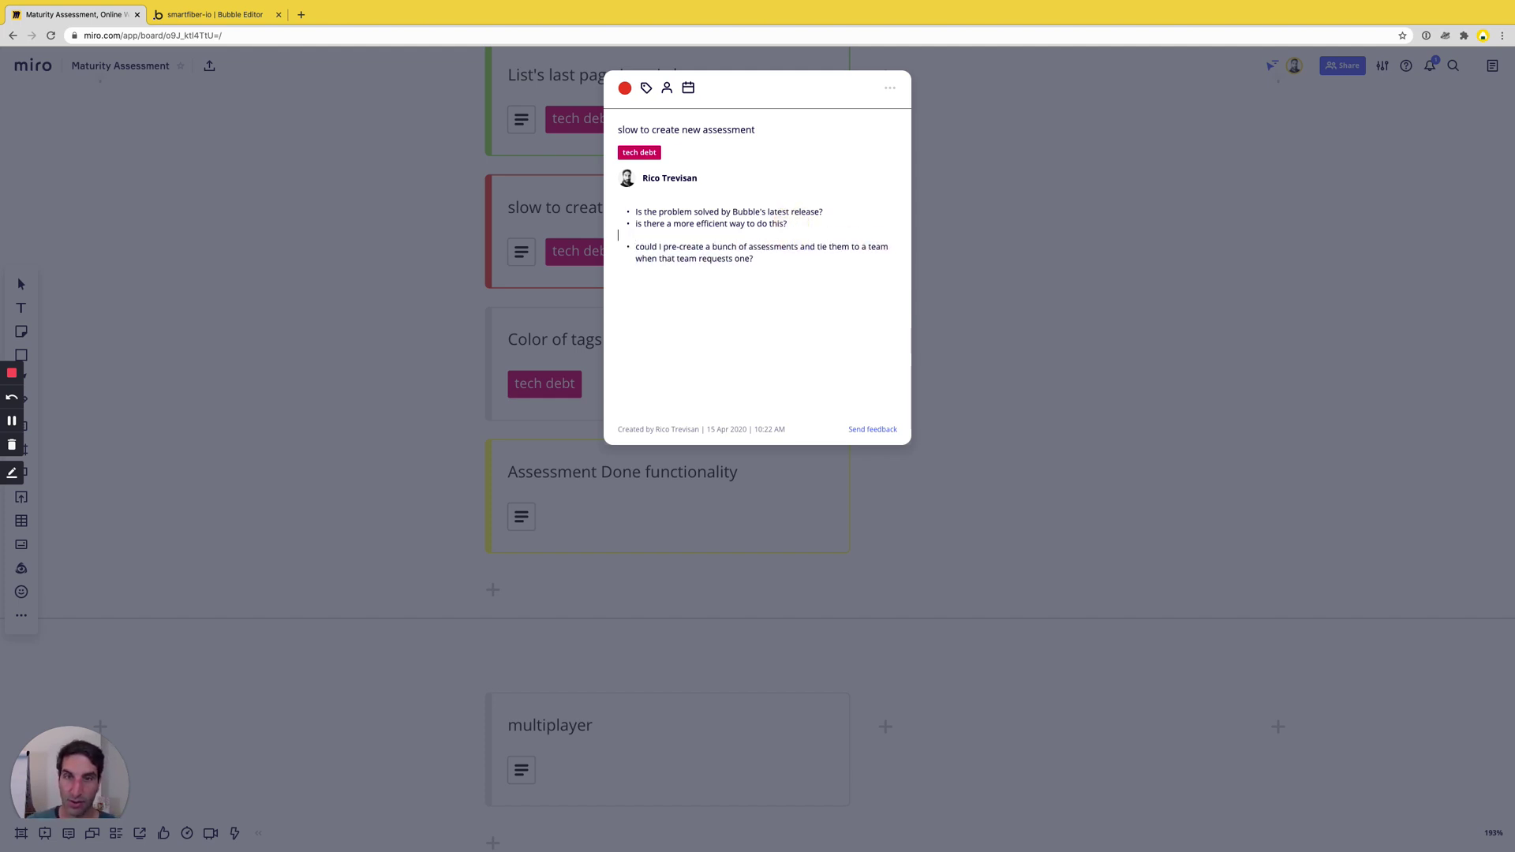
{"action": "key", "text": "BackSpace"}
{"action": "key", "text": "Return"}
{"action": "key", "text": "Return"}
{"action": "key", "text": "Return"}
{"action": "key", "text": "Return"}
{"action": "key", "text": "Return"}
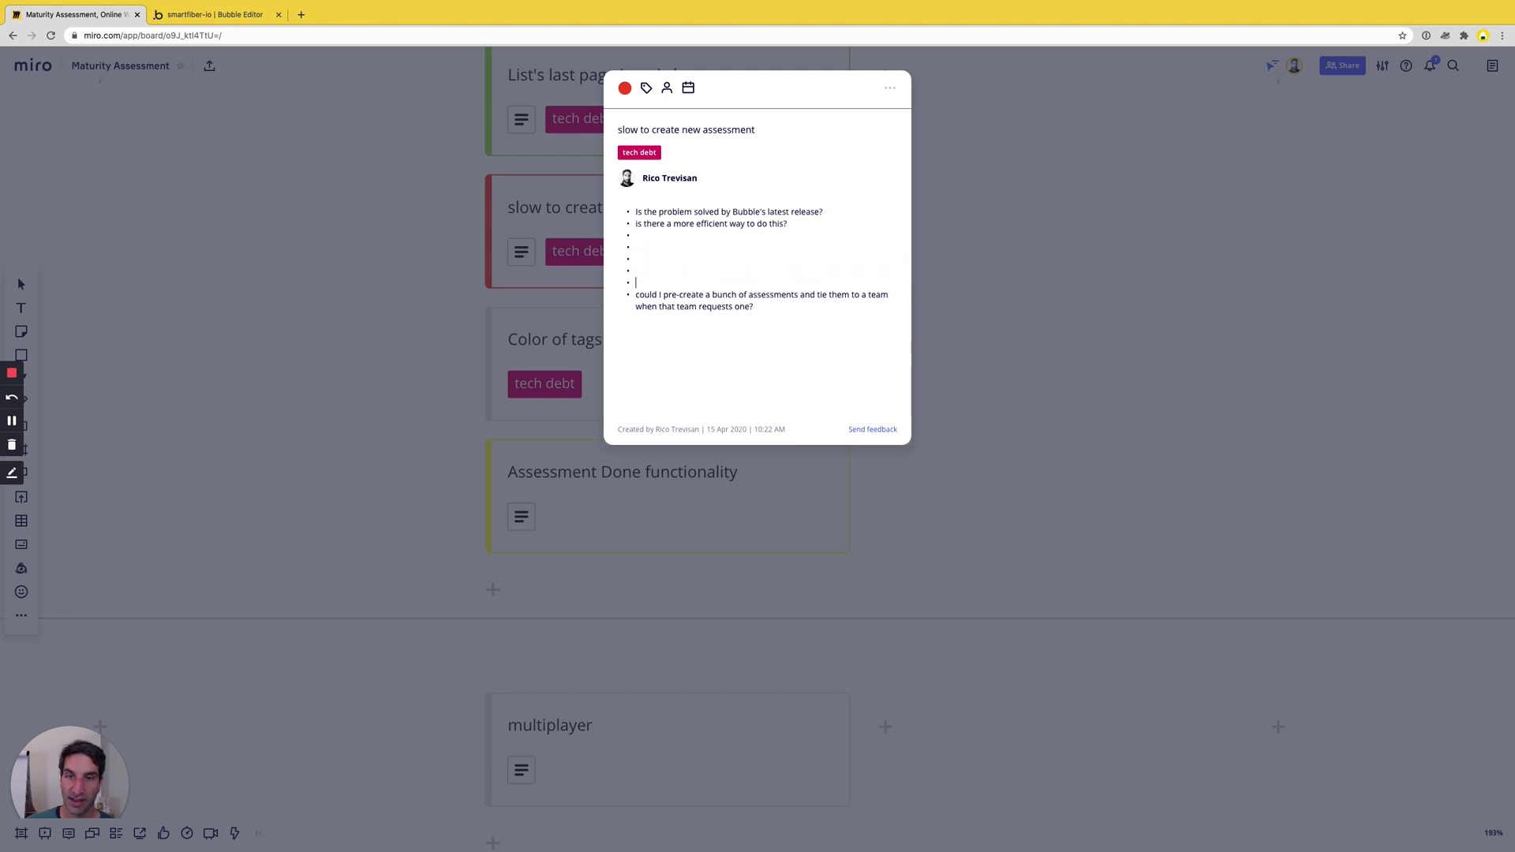
{"action": "left_click_drag", "start_coordinate": [644, 224], "coordinate": [787, 224]}
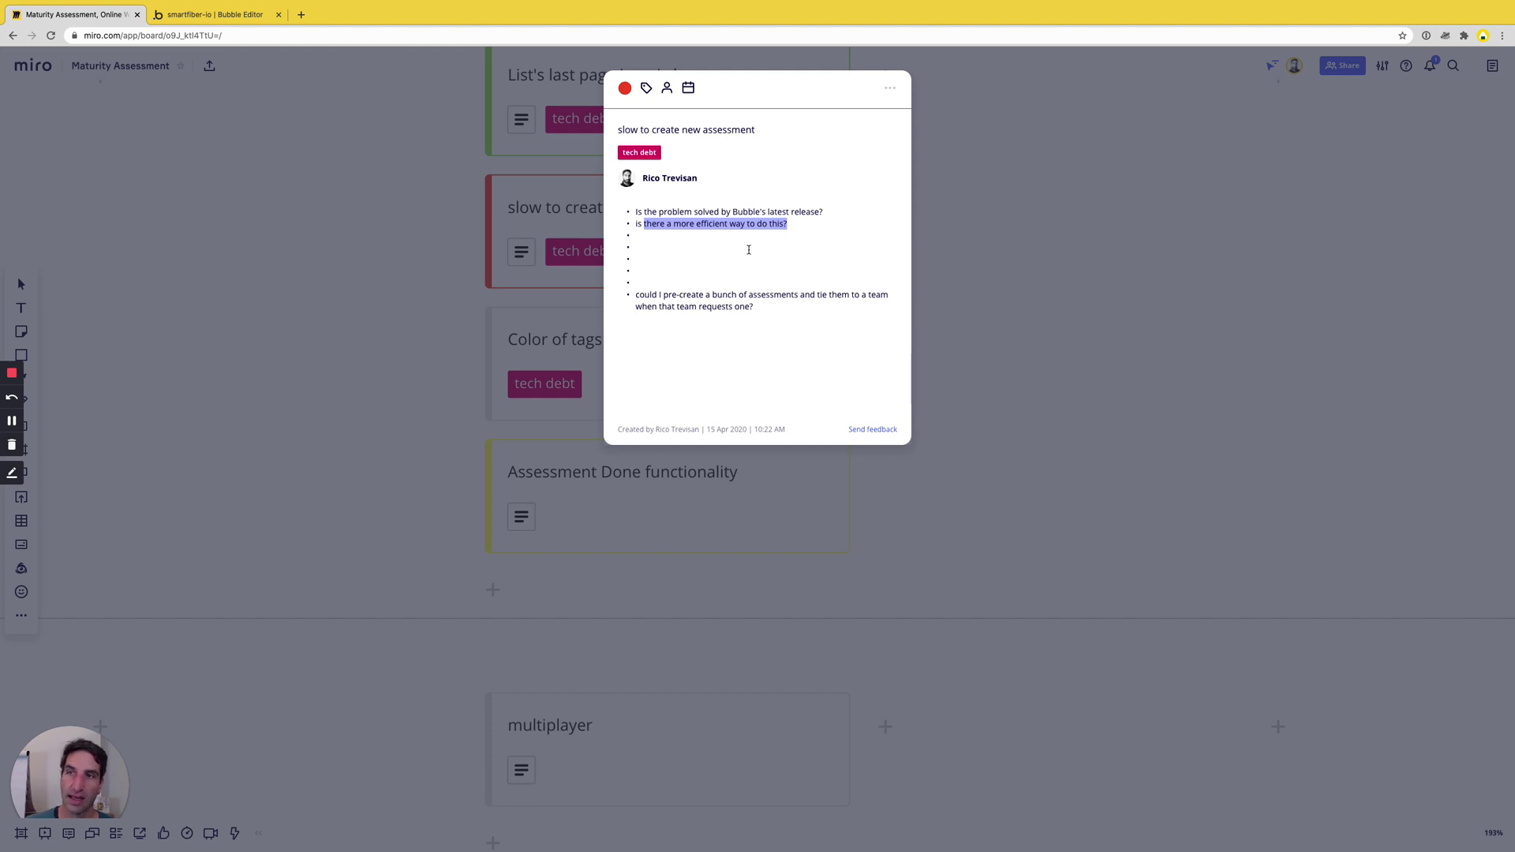
Close the card and bring the frame with the Assessment, Answer and Question data type screenshots into close view
{"action": "left_click", "coordinate": [1006, 325]}
{"action": "scroll", "coordinate": [1000, 368], "scroll_direction": "down", "scroll_amount": 5}
{"action": "scroll", "coordinate": [998, 432], "scroll_direction": "down", "scroll_amount": 10}
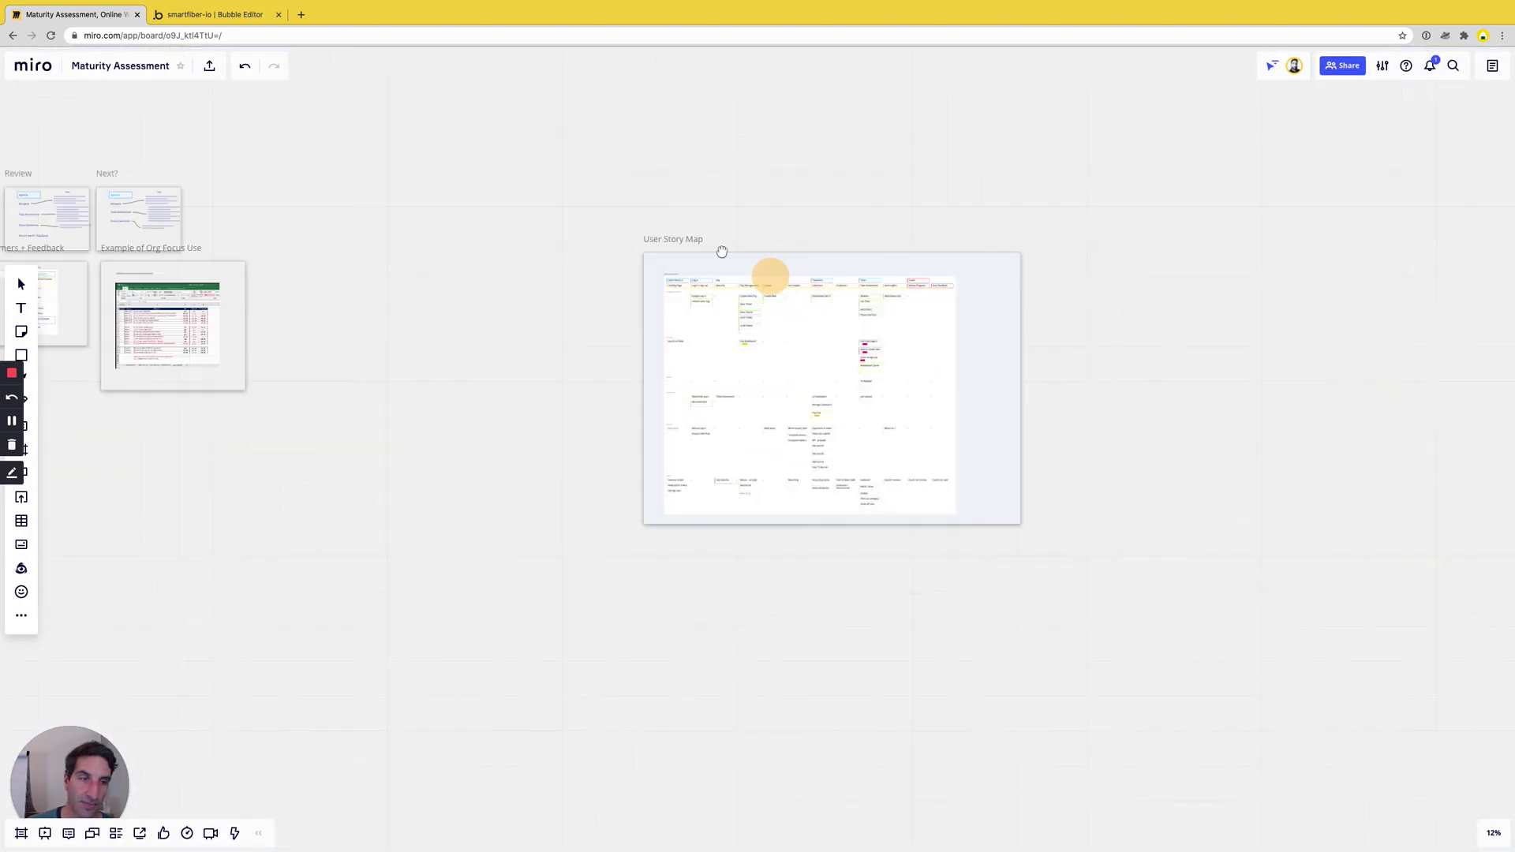
{"action": "scroll", "coordinate": [905, 302], "scroll_direction": "down", "scroll_amount": 10}
{"action": "scroll", "coordinate": [905, 302], "scroll_direction": "right", "scroll_amount": 10}
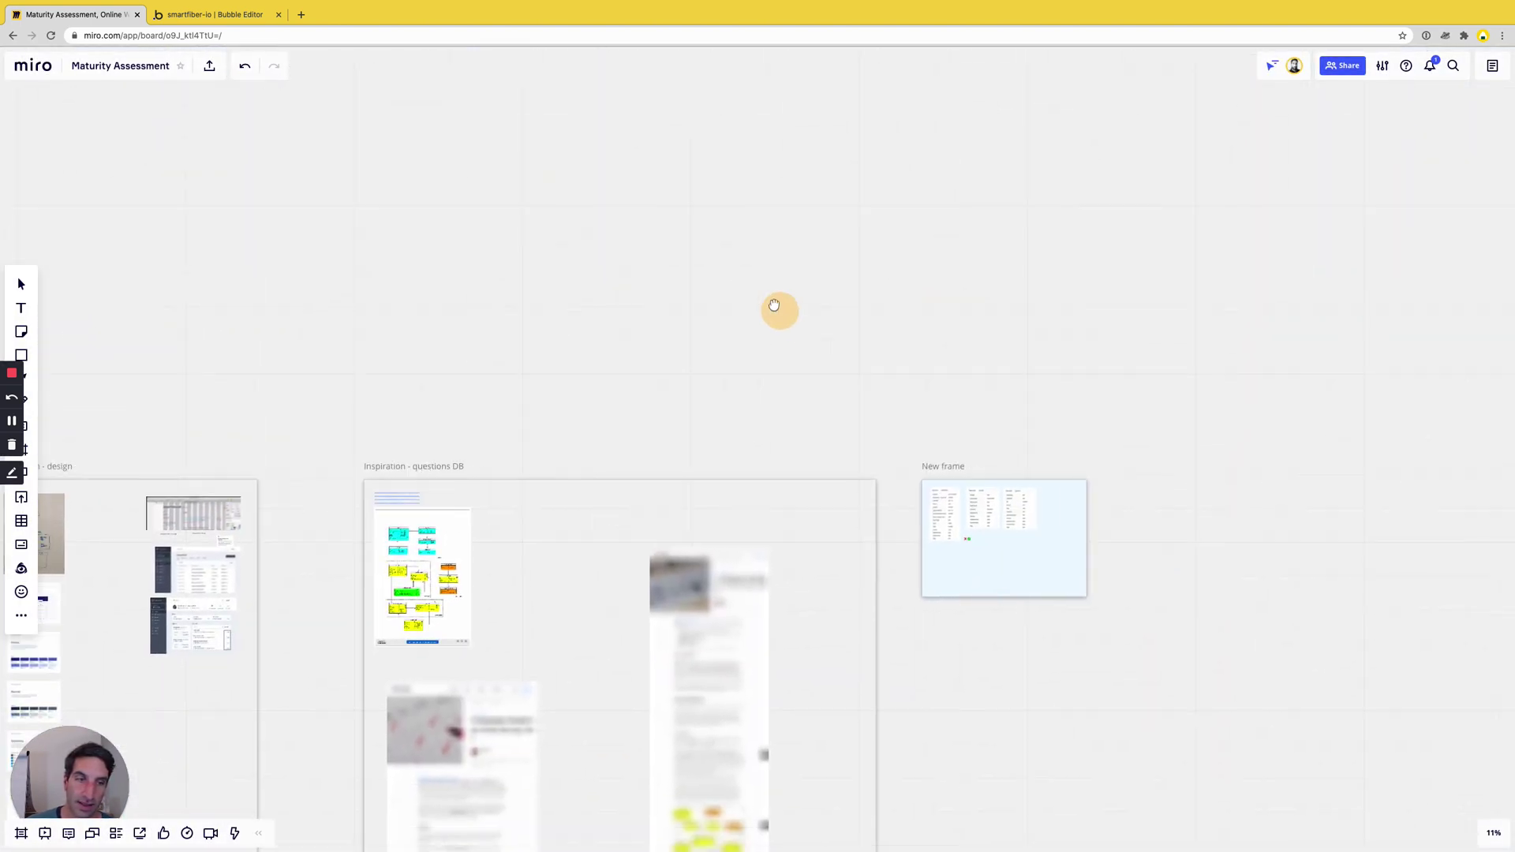
{"action": "scroll", "coordinate": [571, 447], "scroll_direction": "left", "scroll_amount": 5}
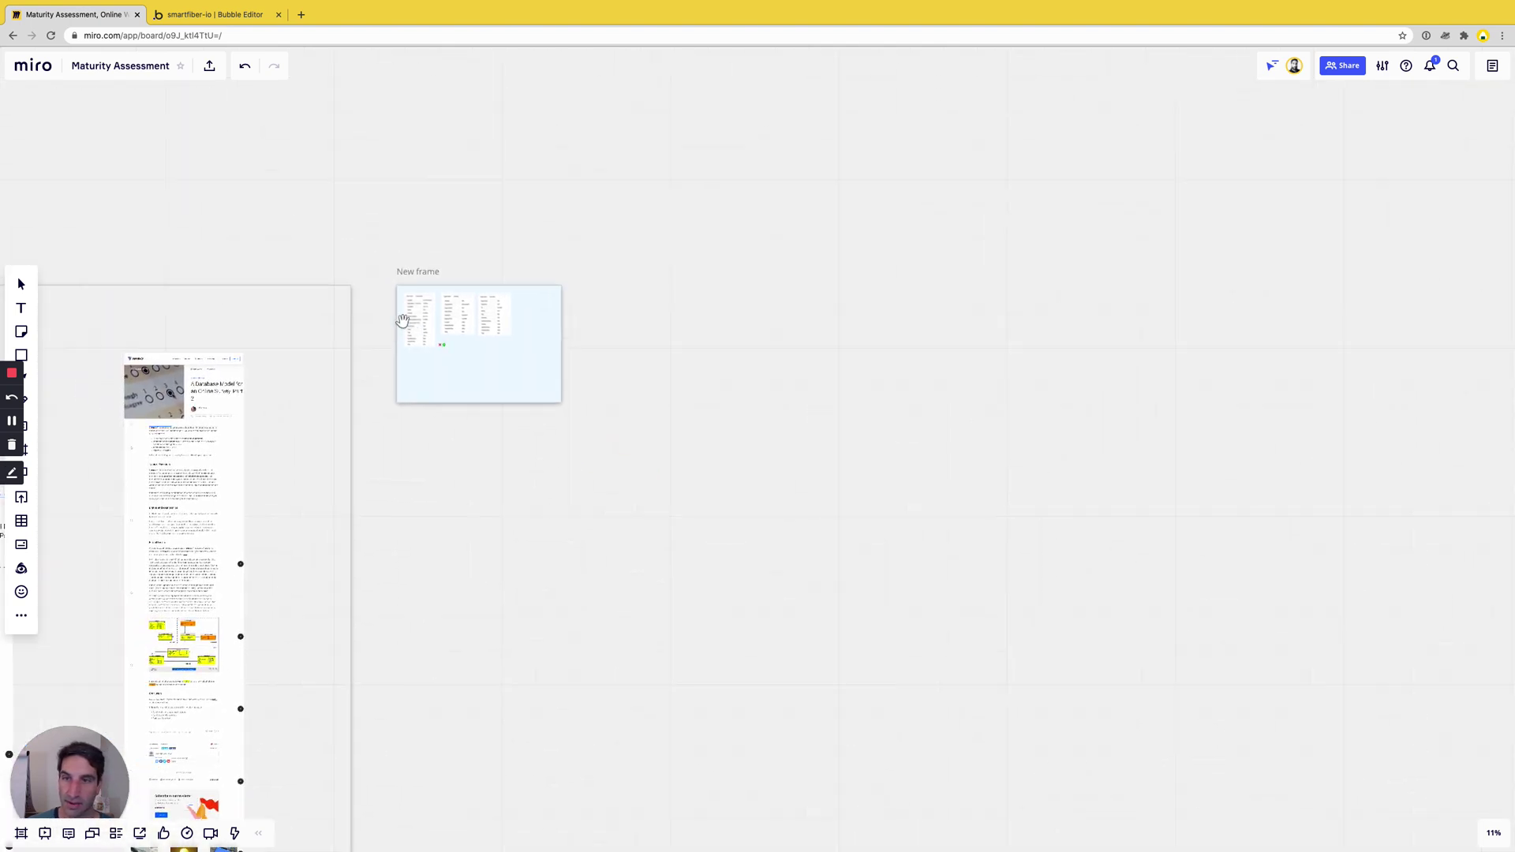
{"action": "scroll", "coordinate": [402, 321], "scroll_direction": "up", "scroll_amount": 10}
{"action": "scroll", "coordinate": [436, 267], "scroll_direction": "down", "scroll_amount": 5}
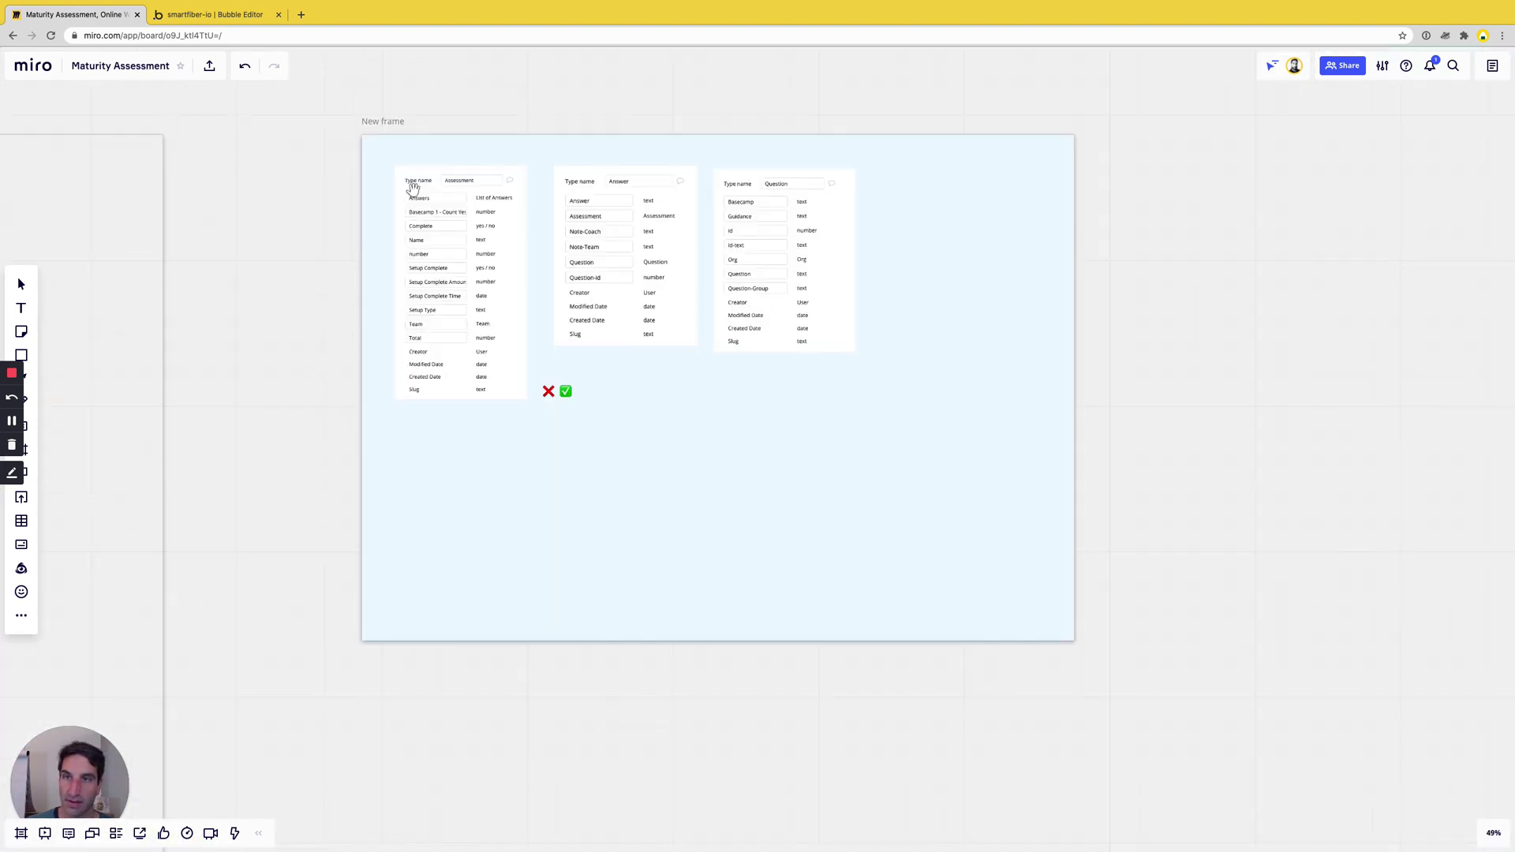
{"action": "left_click", "coordinate": [394, 122]}
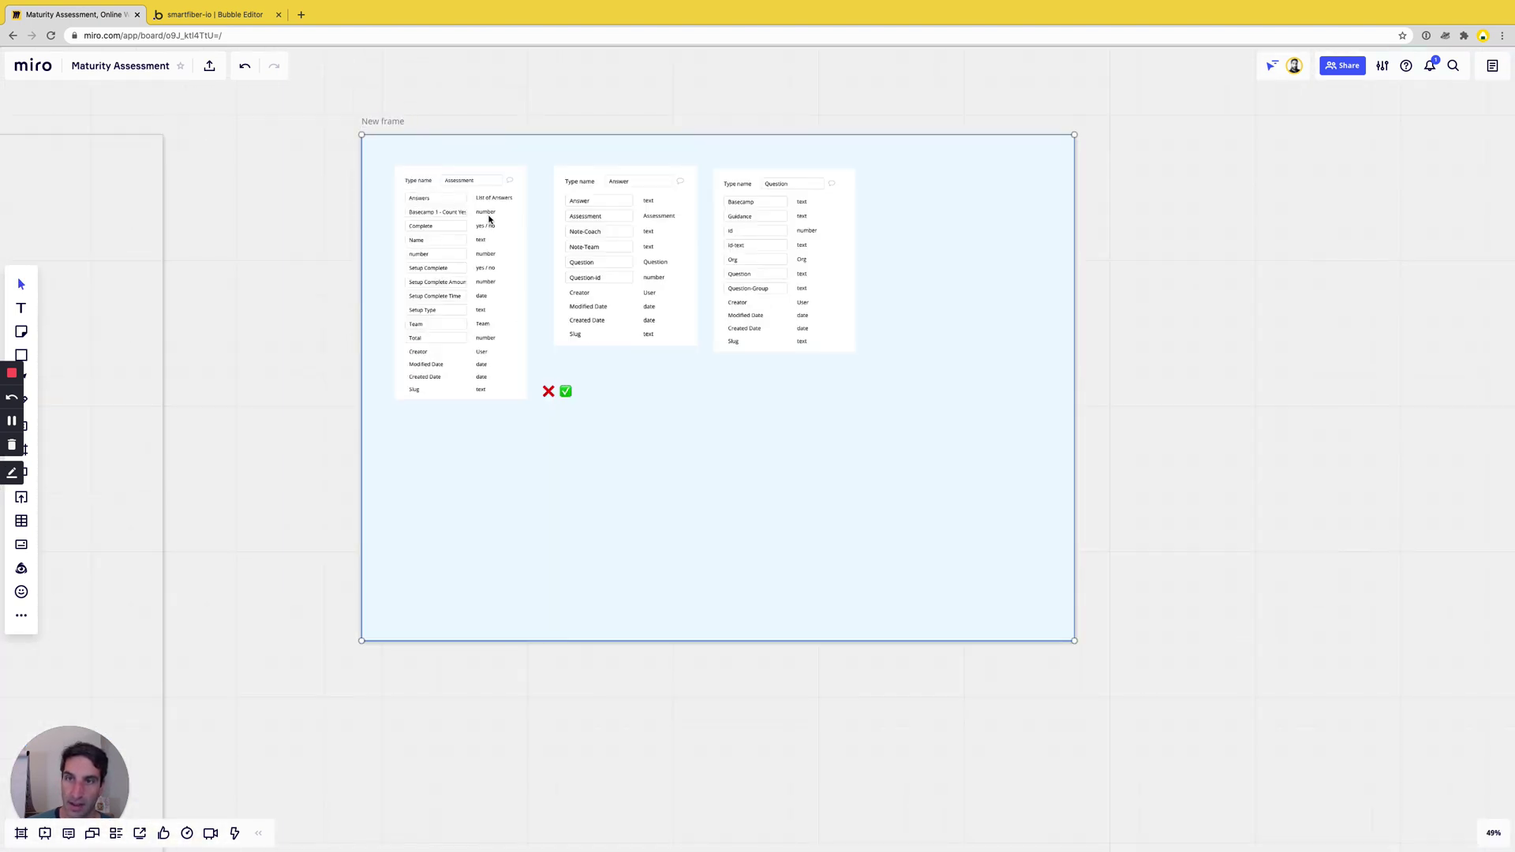
{"action": "scroll", "coordinate": [490, 220], "scroll_direction": "up", "scroll_amount": 5}
{"action": "scroll", "coordinate": [540, 259], "scroll_direction": "down", "scroll_amount": 1}
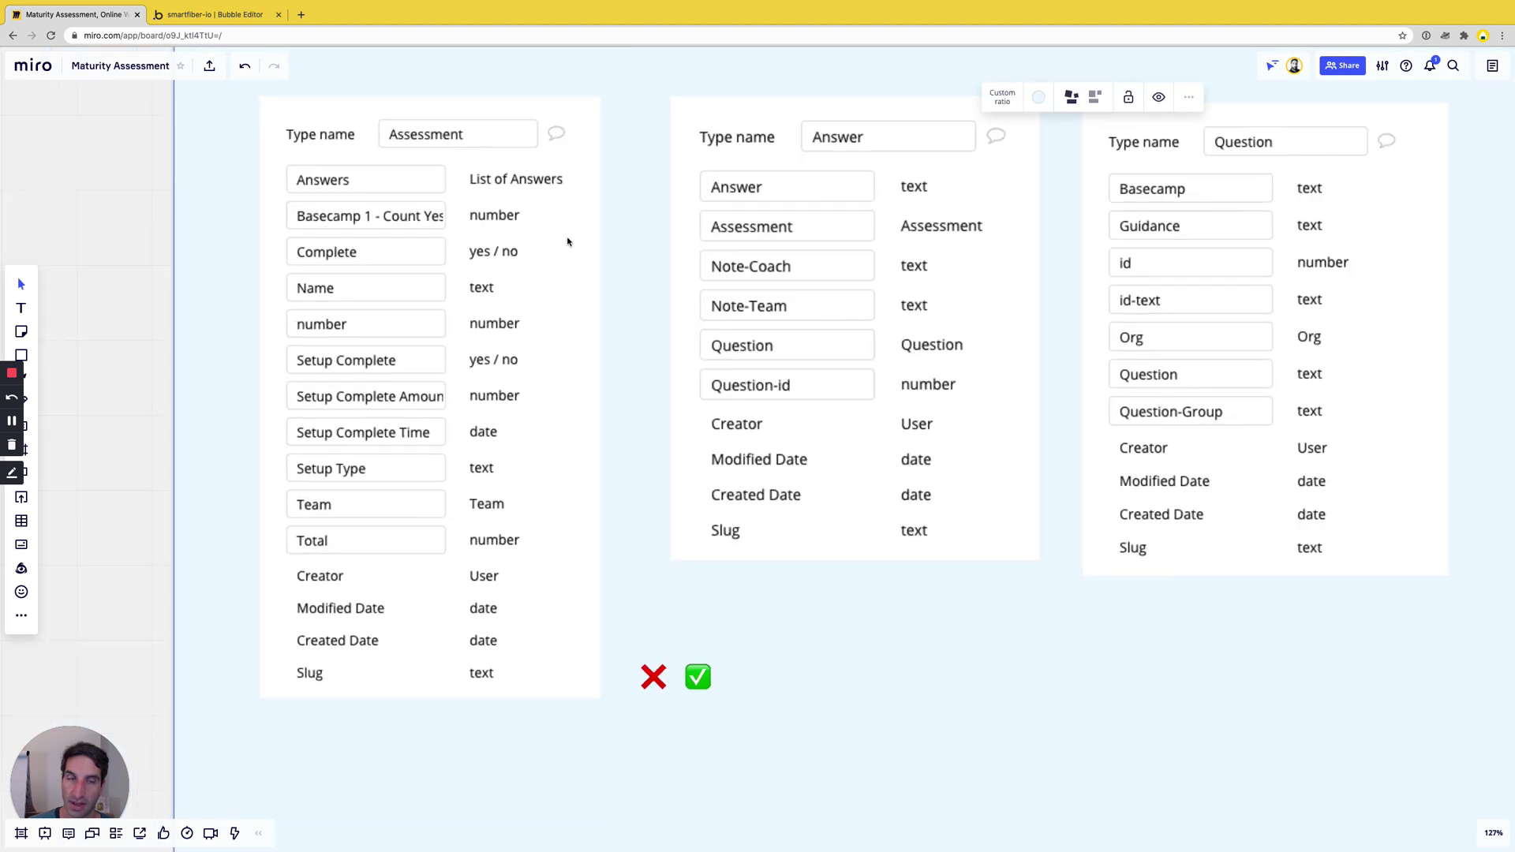
{"action": "left_click", "coordinate": [894, 618]}
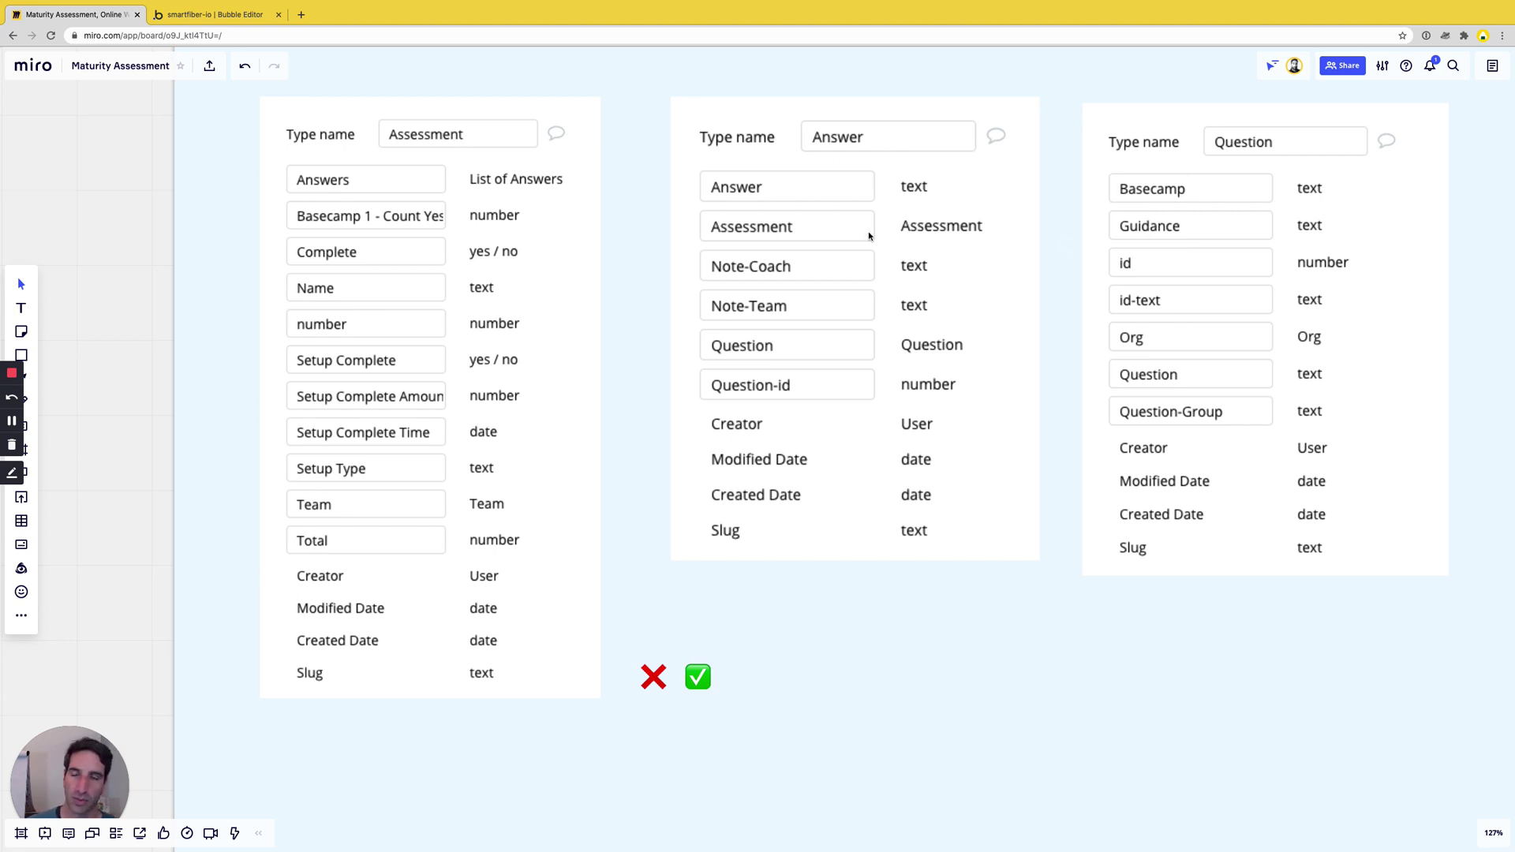
Switch to the Bubble editor and examine the create-answers-recursive backend workflow's parameters and its recursive scheduling action
{"action": "left_click", "coordinate": [212, 14]}
{"action": "left_click", "coordinate": [18, 120]}
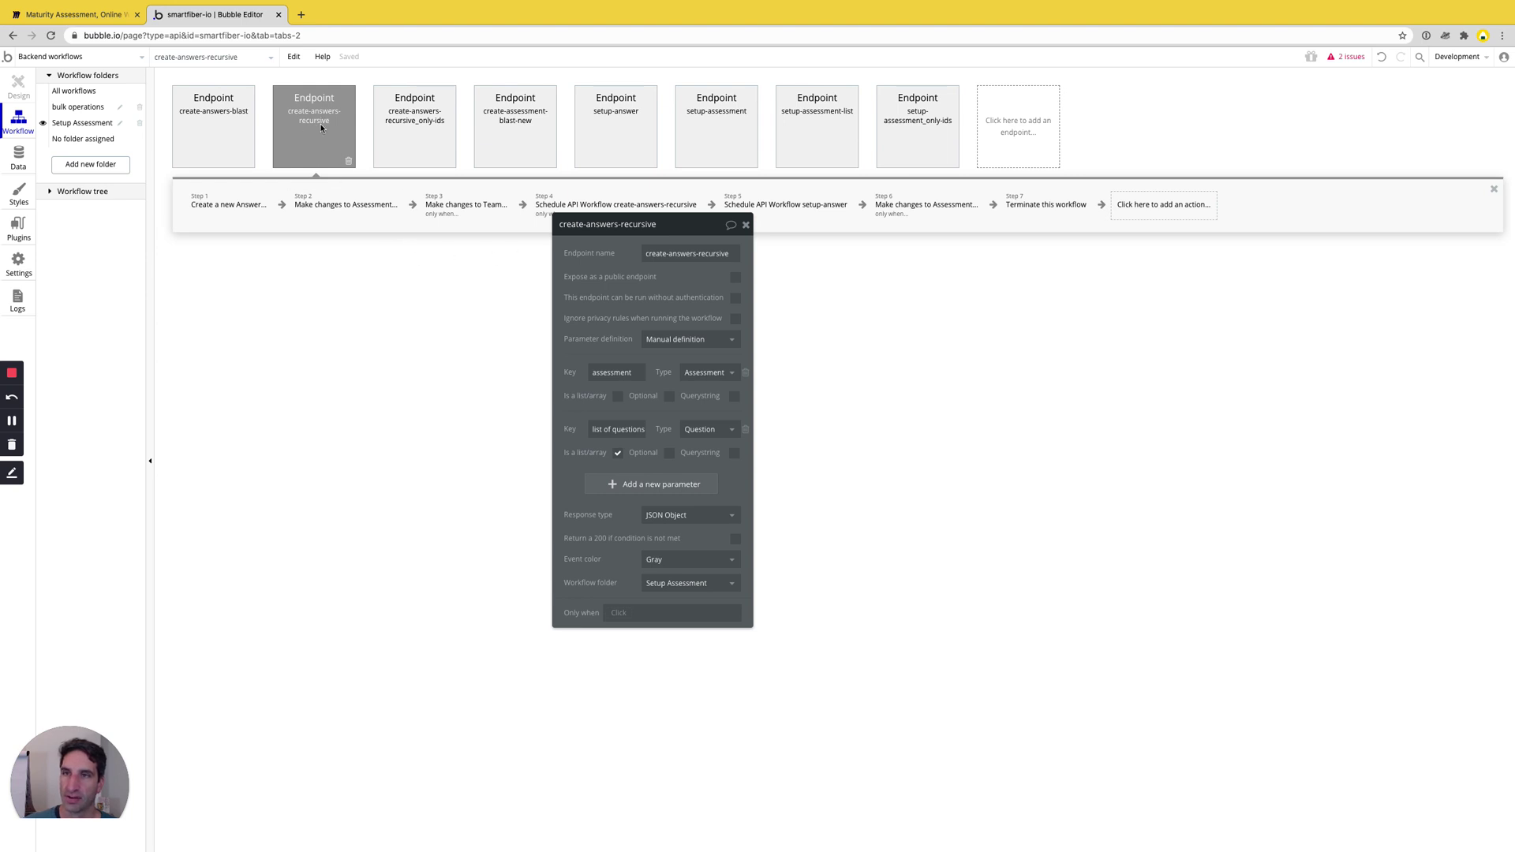
{"action": "left_click_drag", "start_coordinate": [654, 229], "coordinate": [306, 254]}
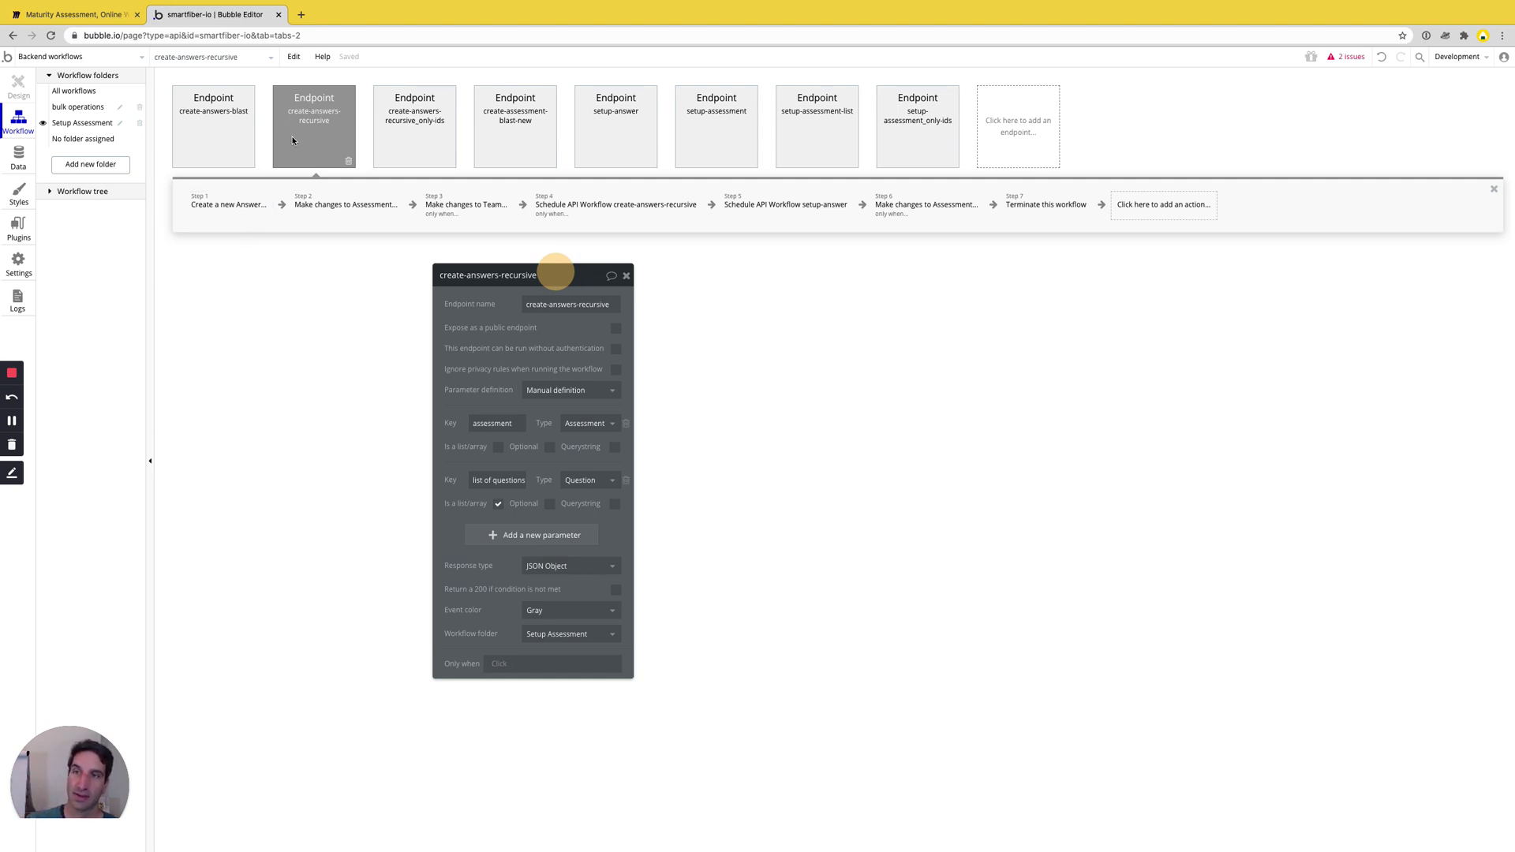
{"action": "left_click", "coordinate": [507, 427]}
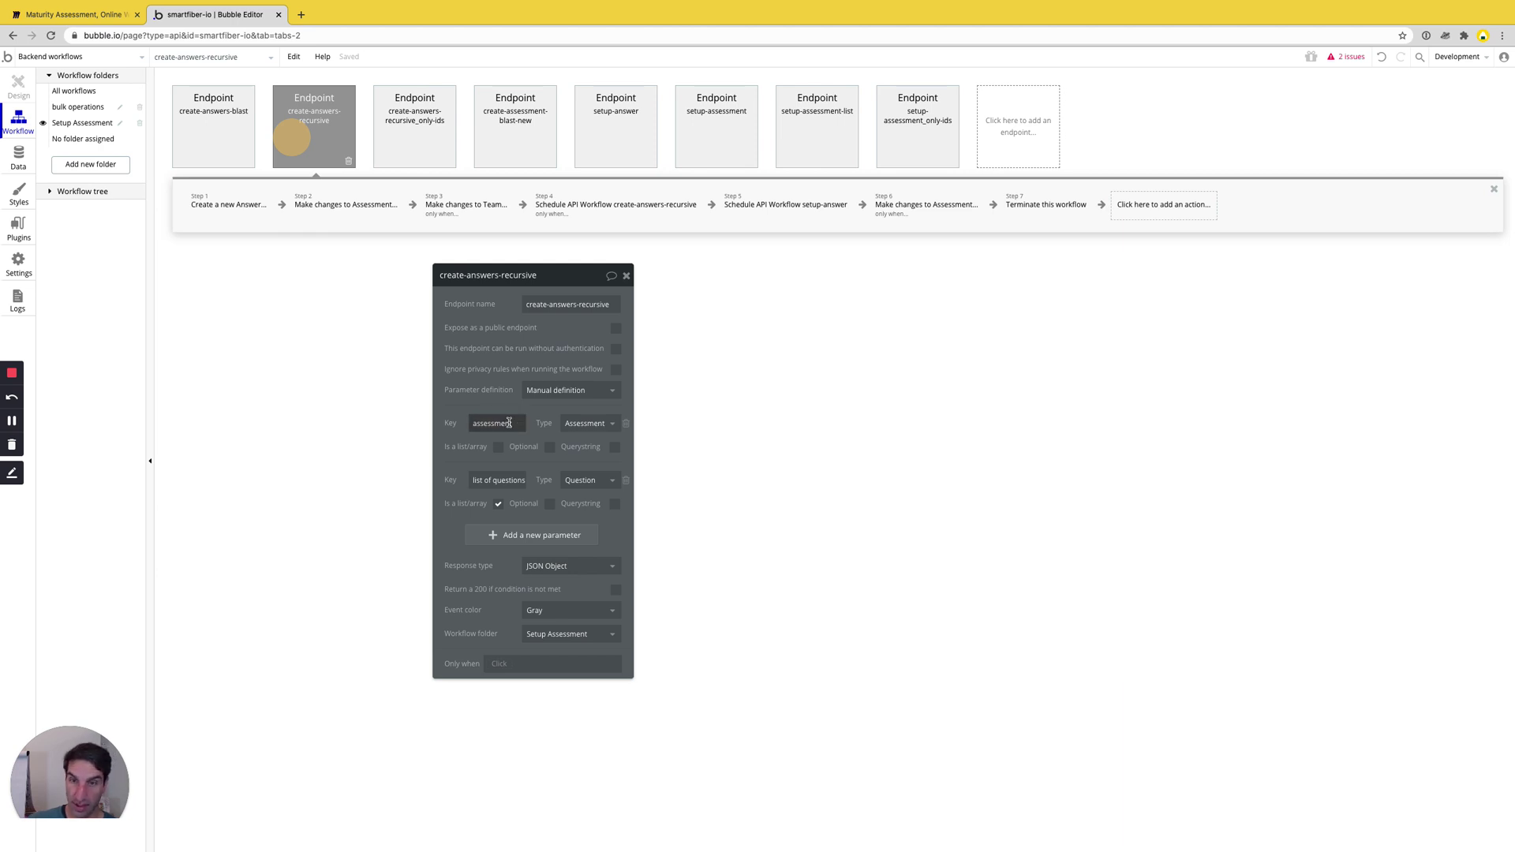
{"action": "left_click", "coordinate": [484, 480]}
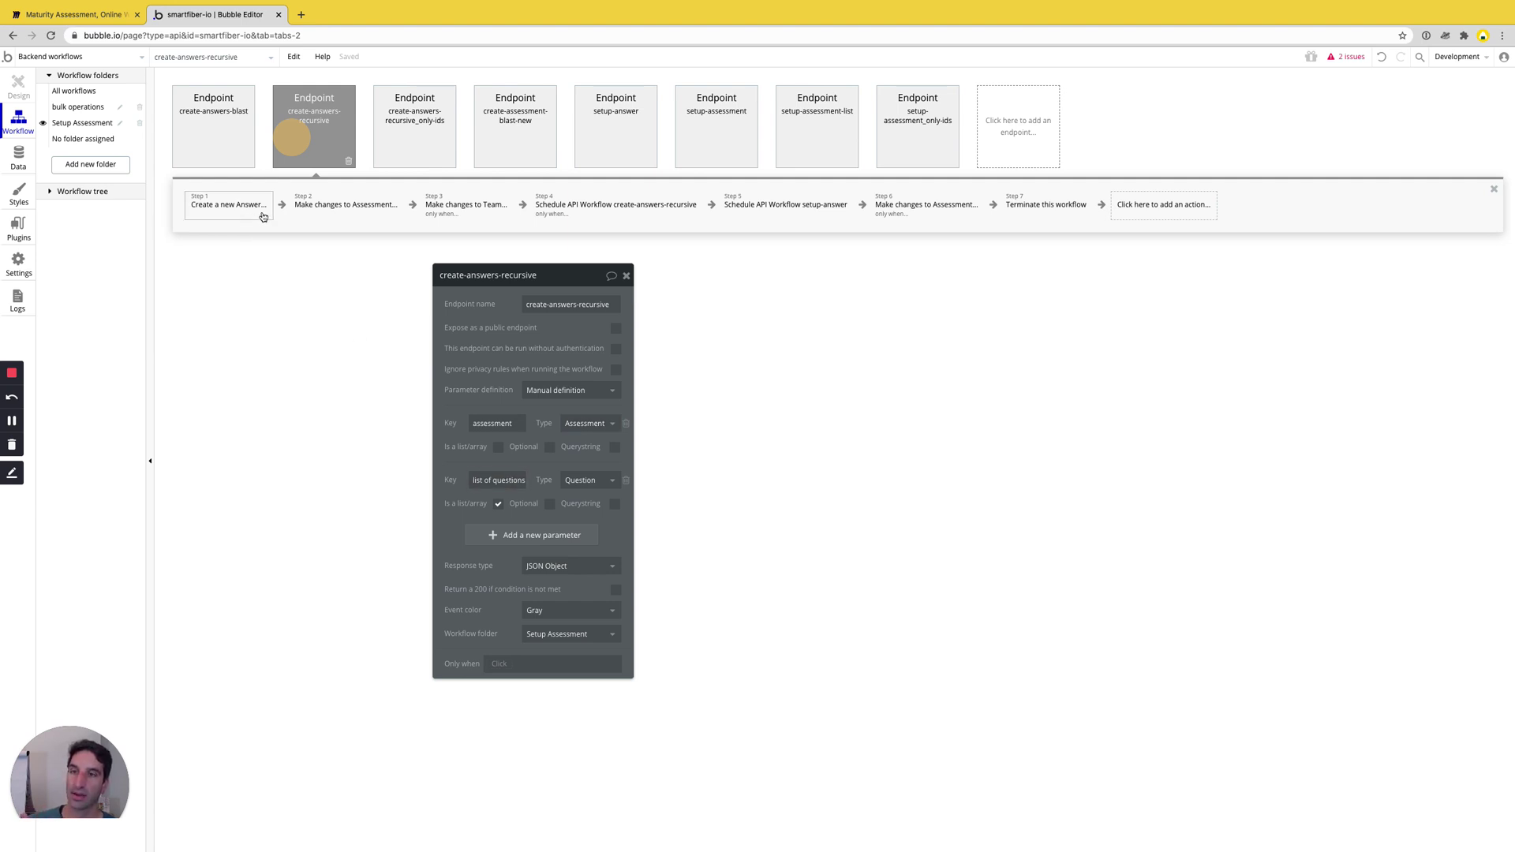
{"action": "left_click", "coordinate": [605, 204]}
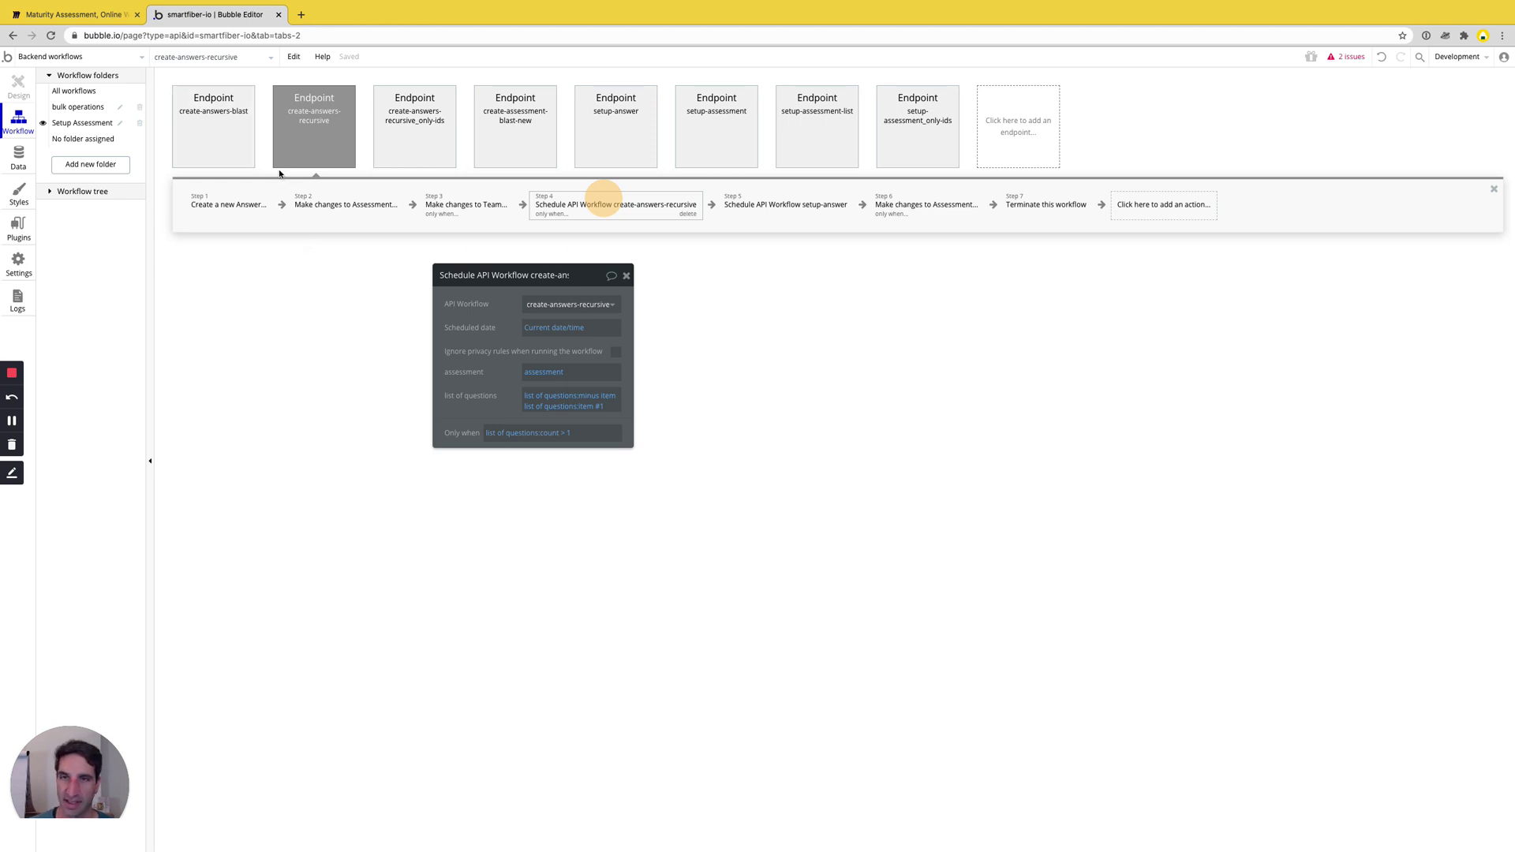
Compare the create-answers-recursive_only-ids, create-answers-blast, create-answers-recursive and create-assessment-blast-new endpoints
{"action": "left_click", "coordinate": [420, 147]}
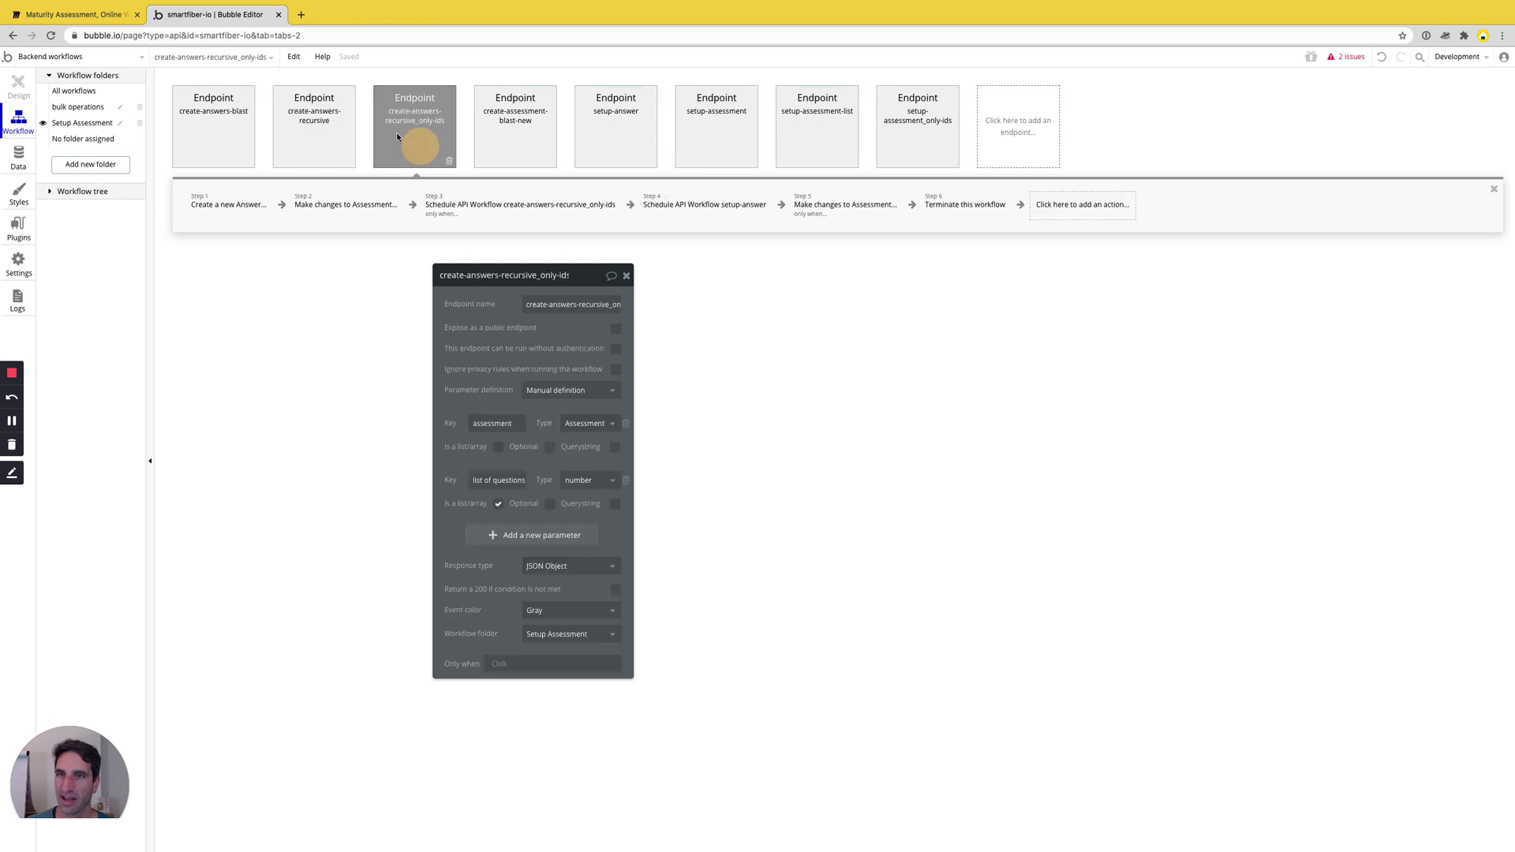
{"action": "left_click", "coordinate": [224, 136]}
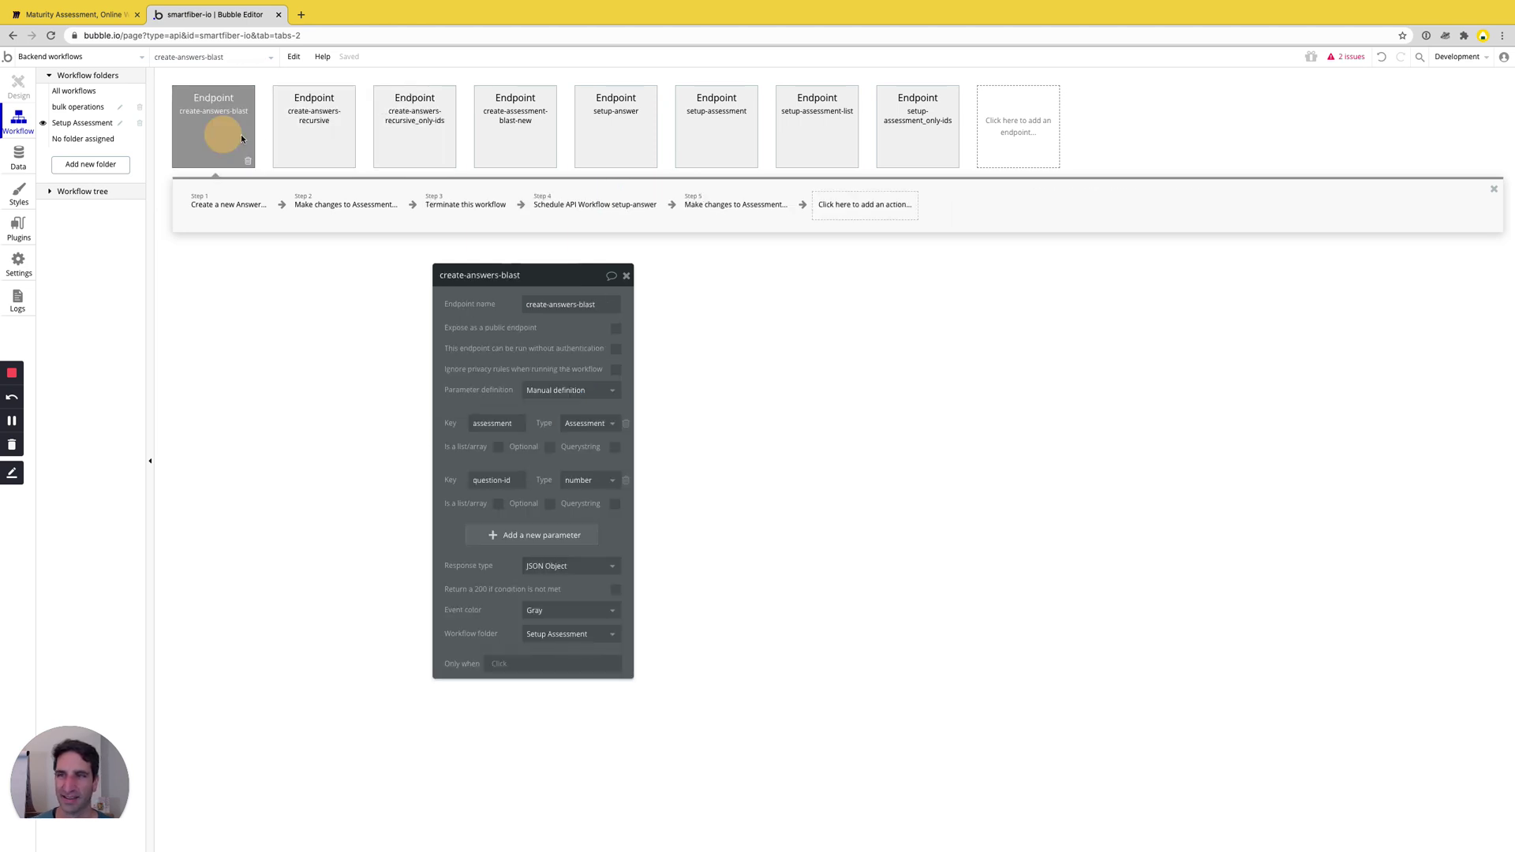
{"action": "left_click", "coordinate": [319, 139]}
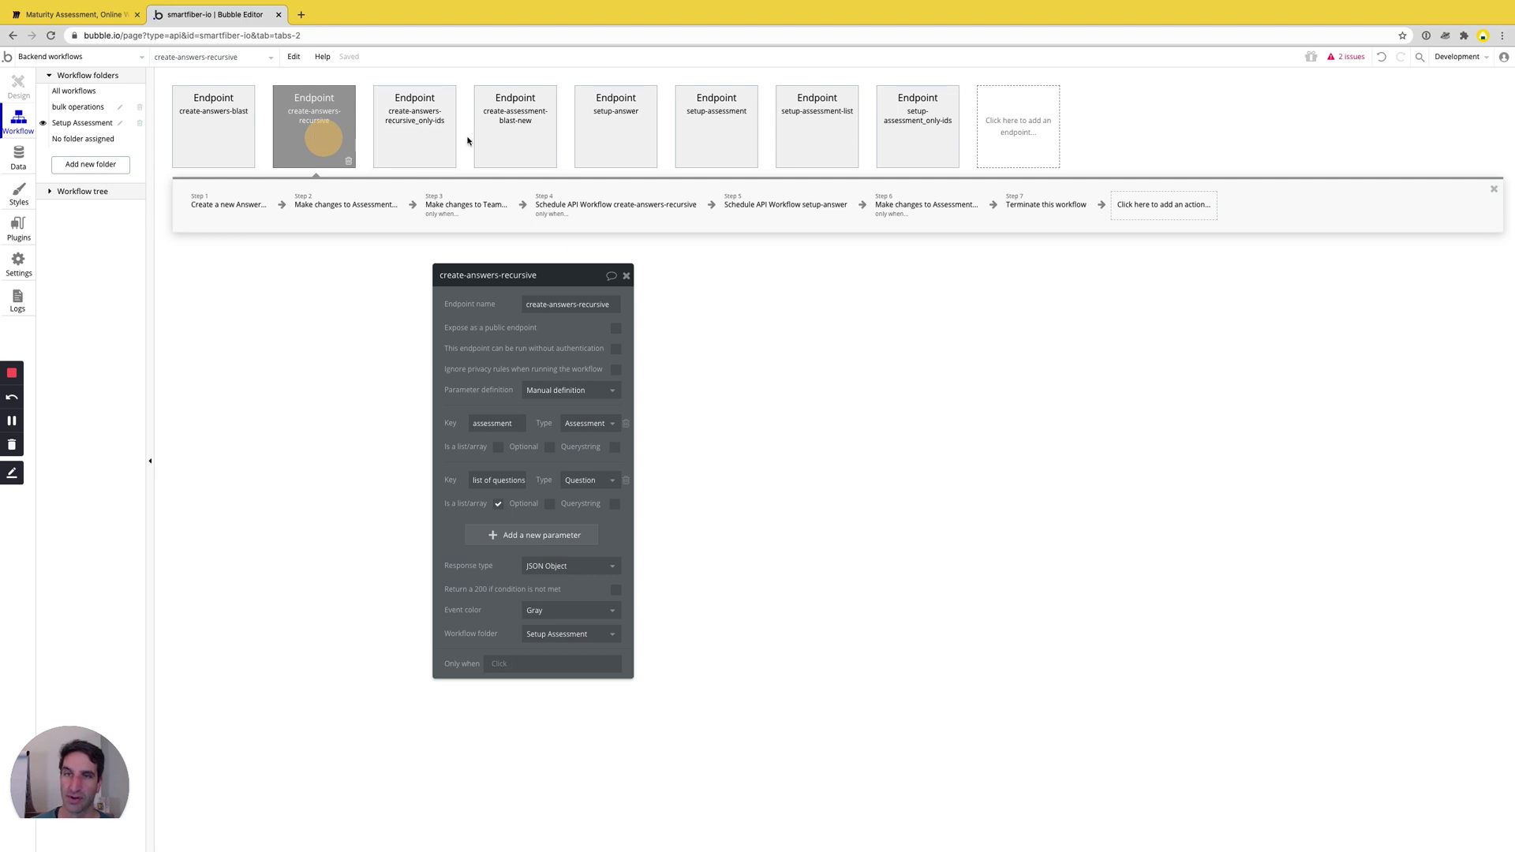
{"action": "left_click", "coordinate": [510, 142]}
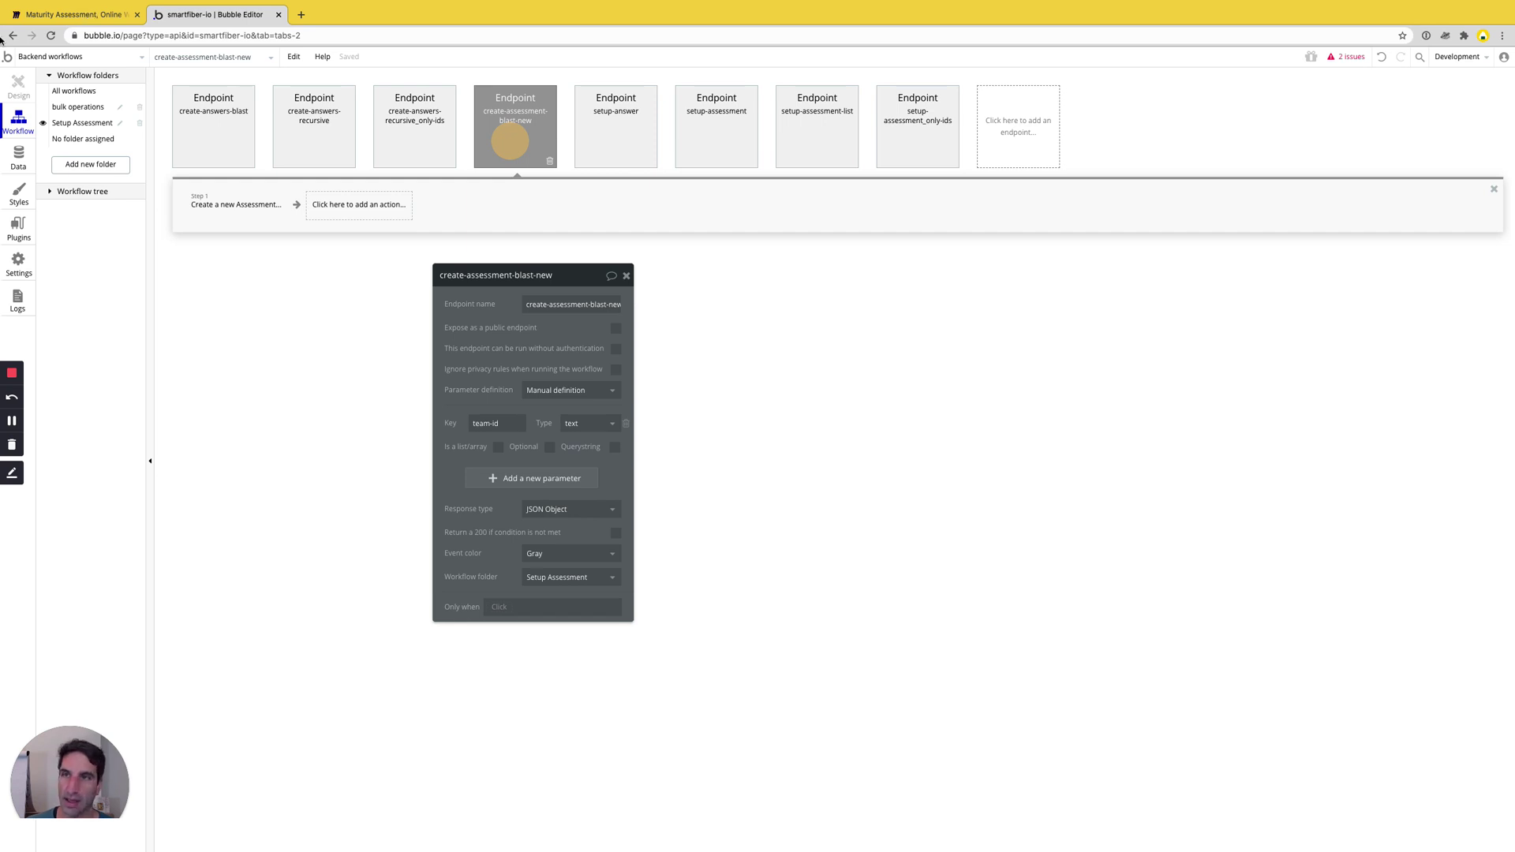
Return to the Miro board and draw a rectangle labelled "log" around the four Setup fields of the Assessment type
{"action": "left_click", "coordinate": [92, 20]}
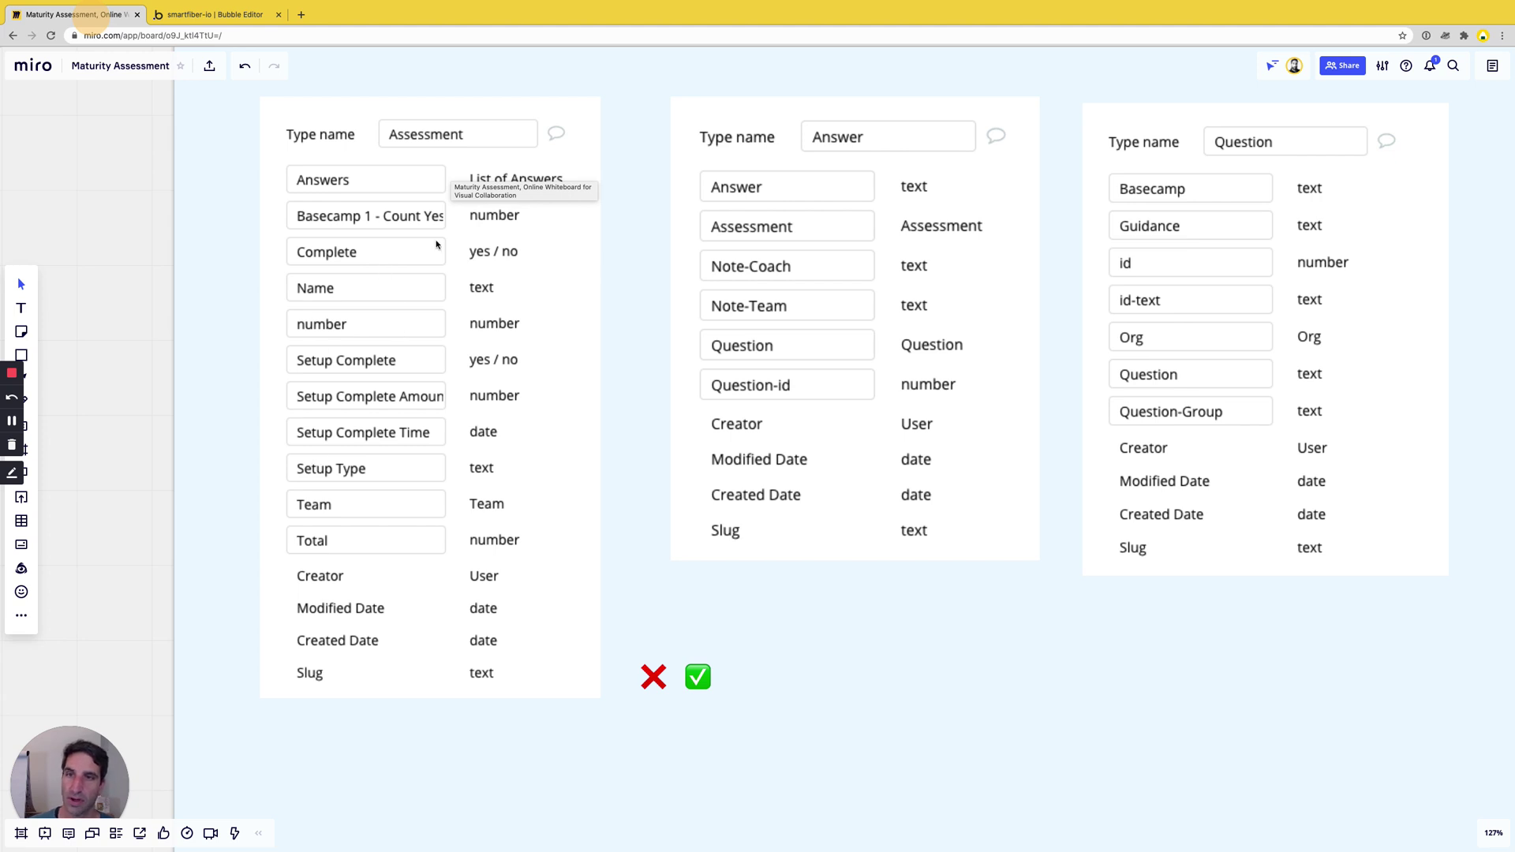
{"action": "left_click", "coordinate": [21, 356]}
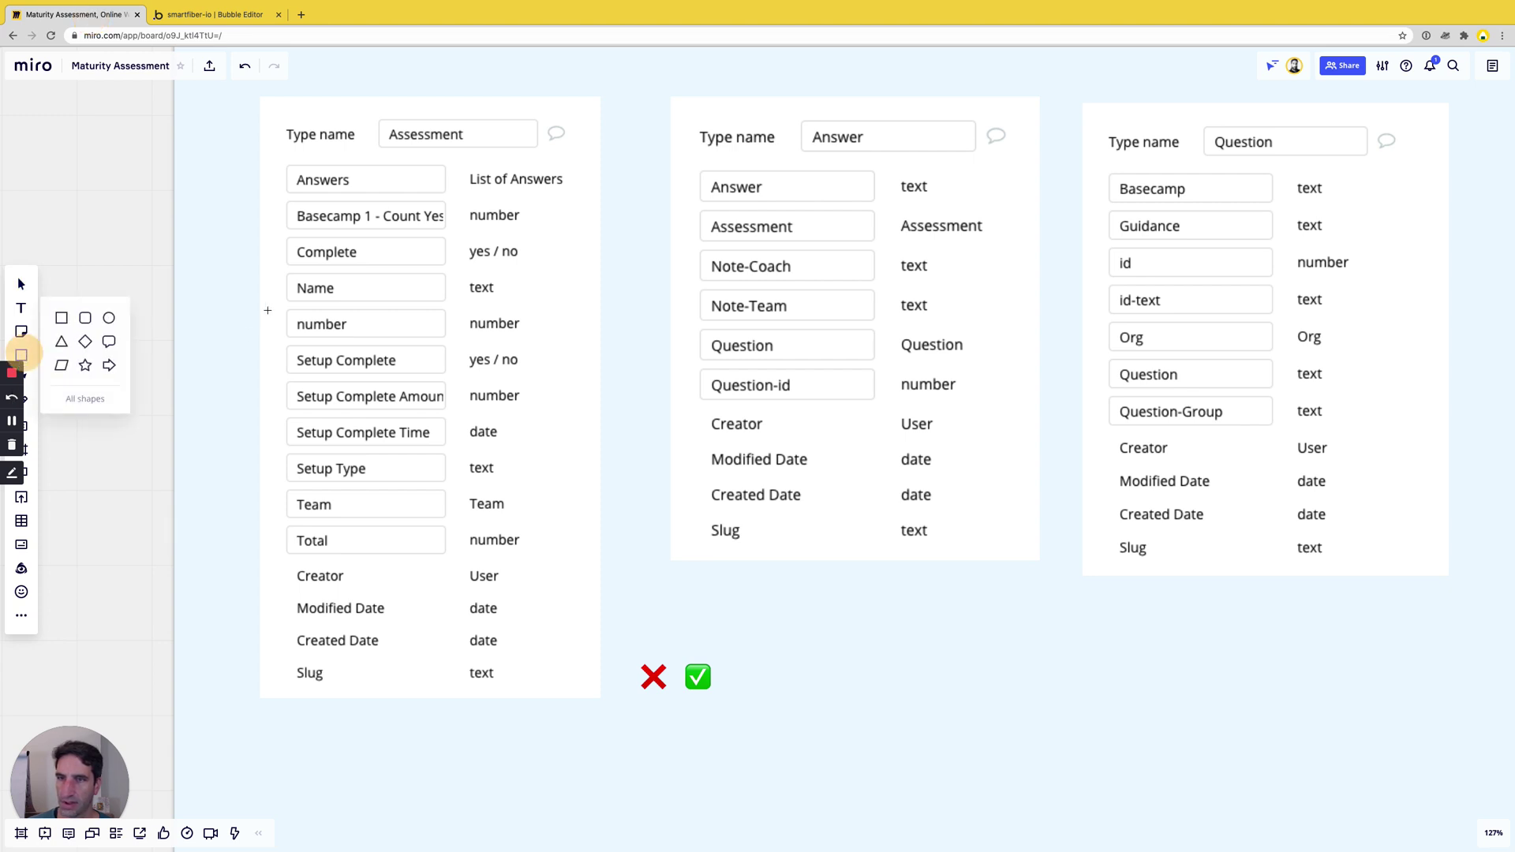
{"action": "left_click_drag", "start_coordinate": [267, 335], "coordinate": [620, 487]}
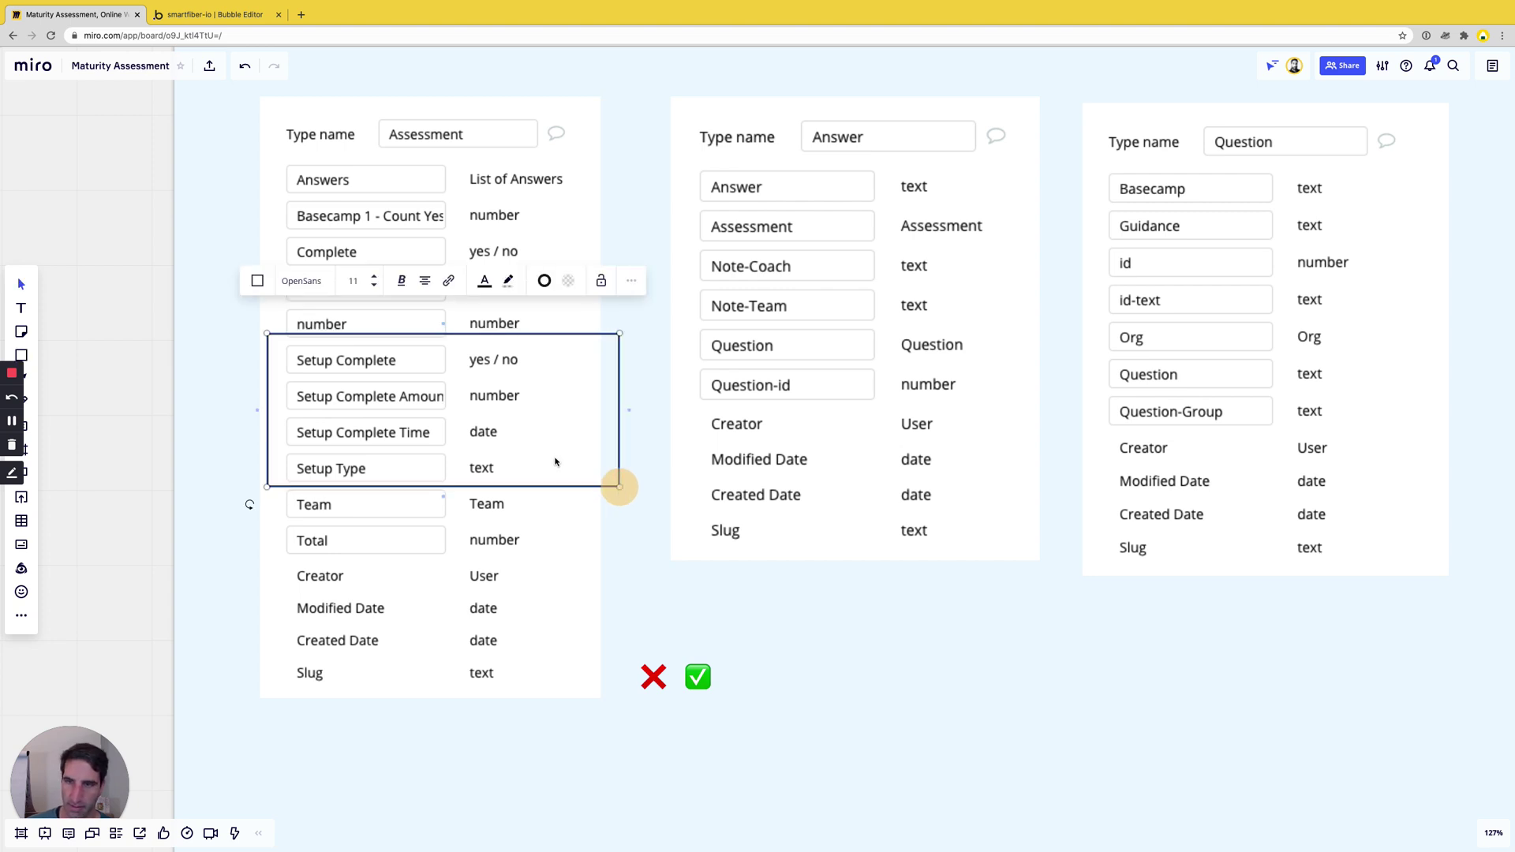
Fill the "log" rectangle with semi-transparent yellow so the Setup fields show through
{"action": "left_click", "coordinate": [571, 281]}
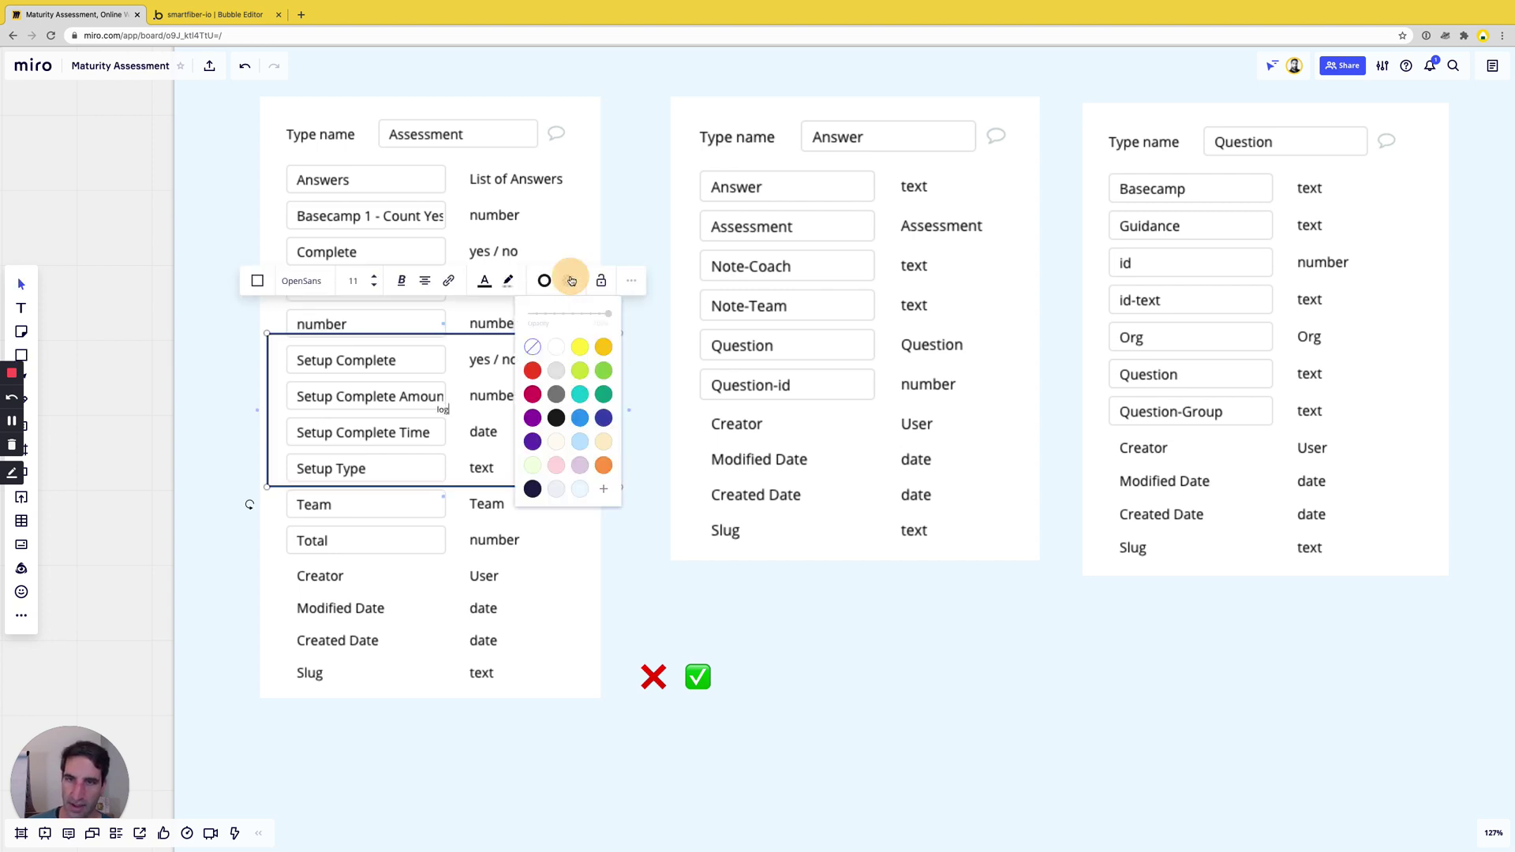
{"action": "left_click", "coordinate": [557, 370]}
{"action": "left_click", "coordinate": [538, 314]}
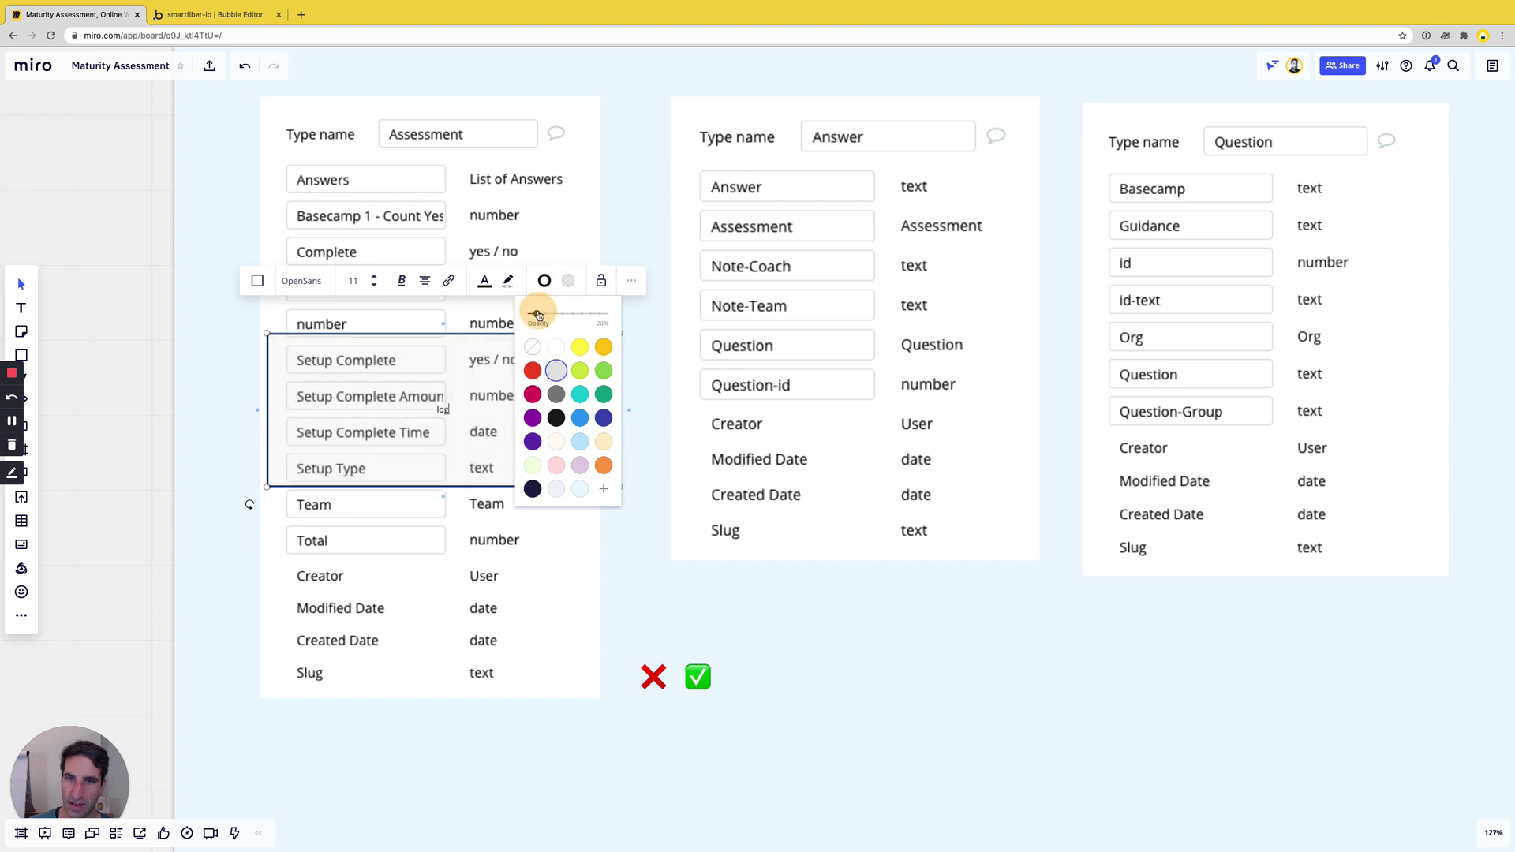
{"action": "left_click_drag", "start_coordinate": [538, 314], "coordinate": [545, 313]}
{"action": "left_click", "coordinate": [580, 348]}
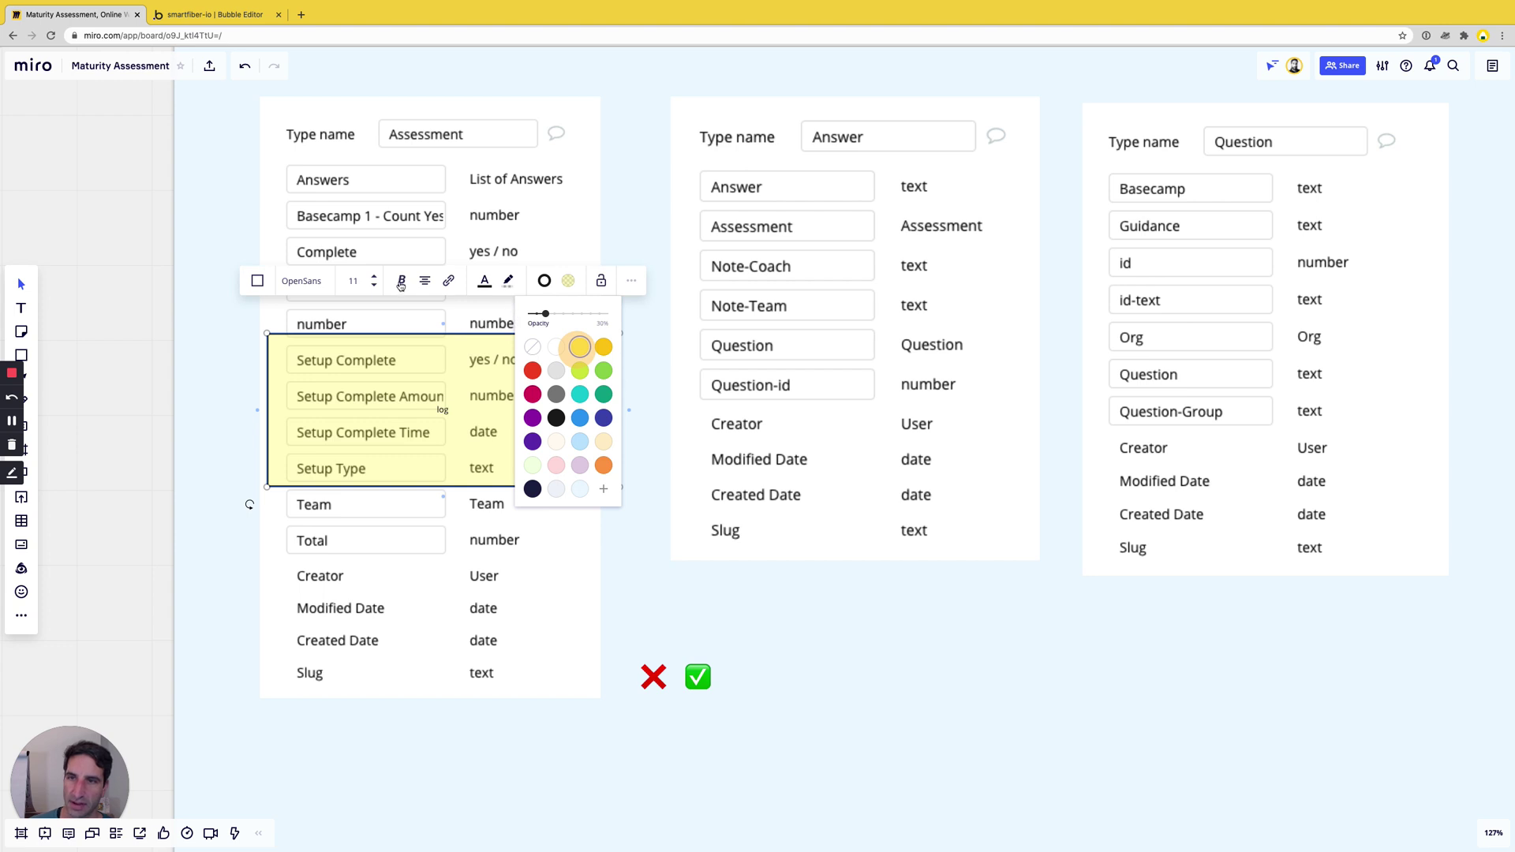
Align the "log" label to the top left of its rectangle and deselect the shape
{"action": "left_click", "coordinate": [426, 284]}
{"action": "left_click", "coordinate": [424, 282]}
{"action": "left_click", "coordinate": [425, 282]}
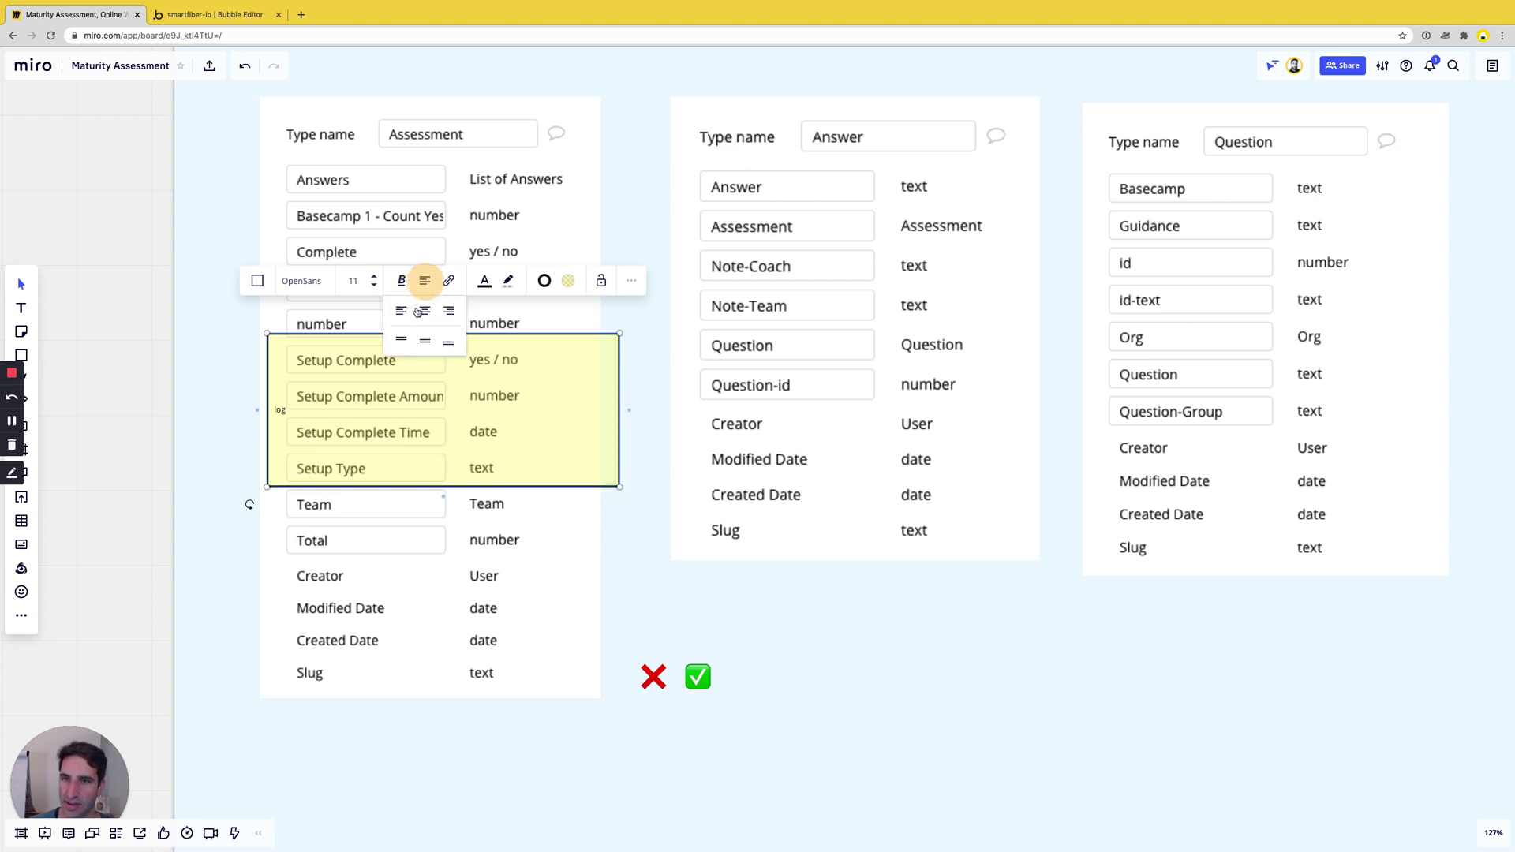
{"action": "left_click", "coordinate": [402, 342]}
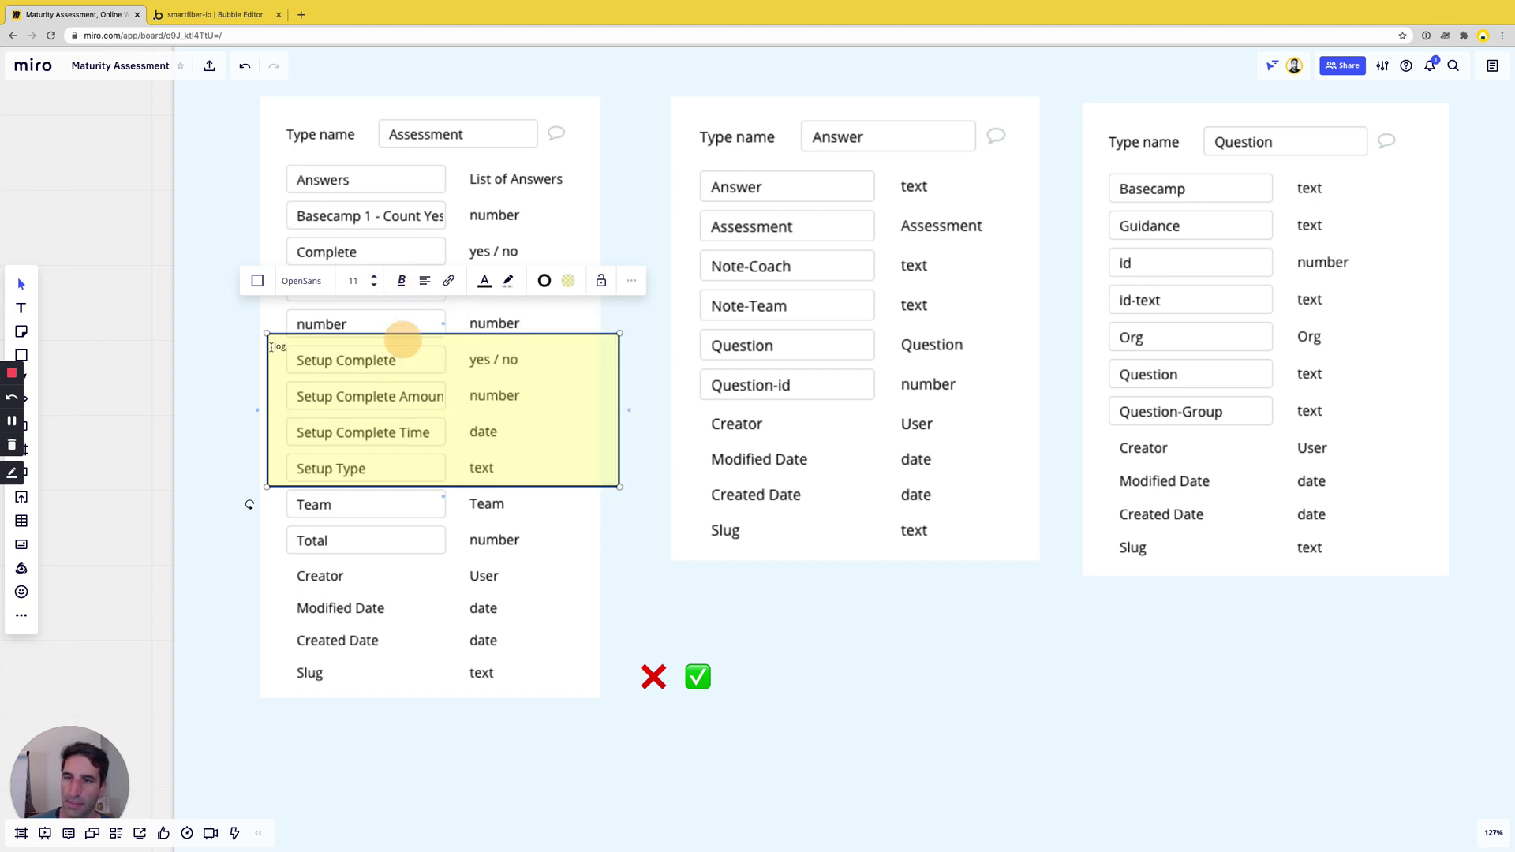
{"action": "left_click", "coordinate": [202, 235]}
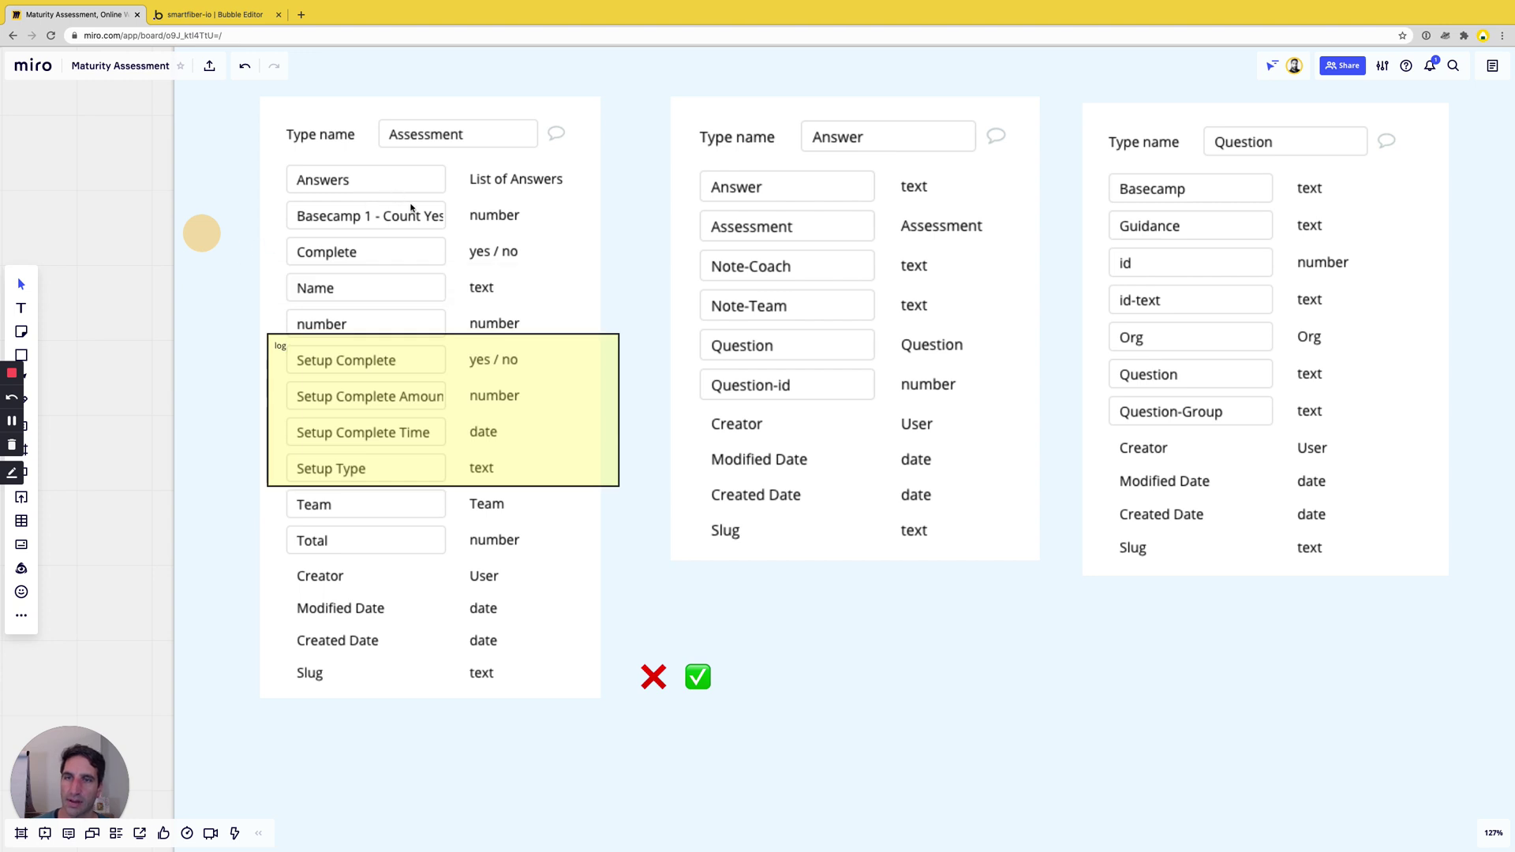
Draw a small rectangle below the three data types and label it "Assessment.create"
{"action": "scroll", "coordinate": [497, 329], "scroll_direction": "down", "scroll_amount": 3}
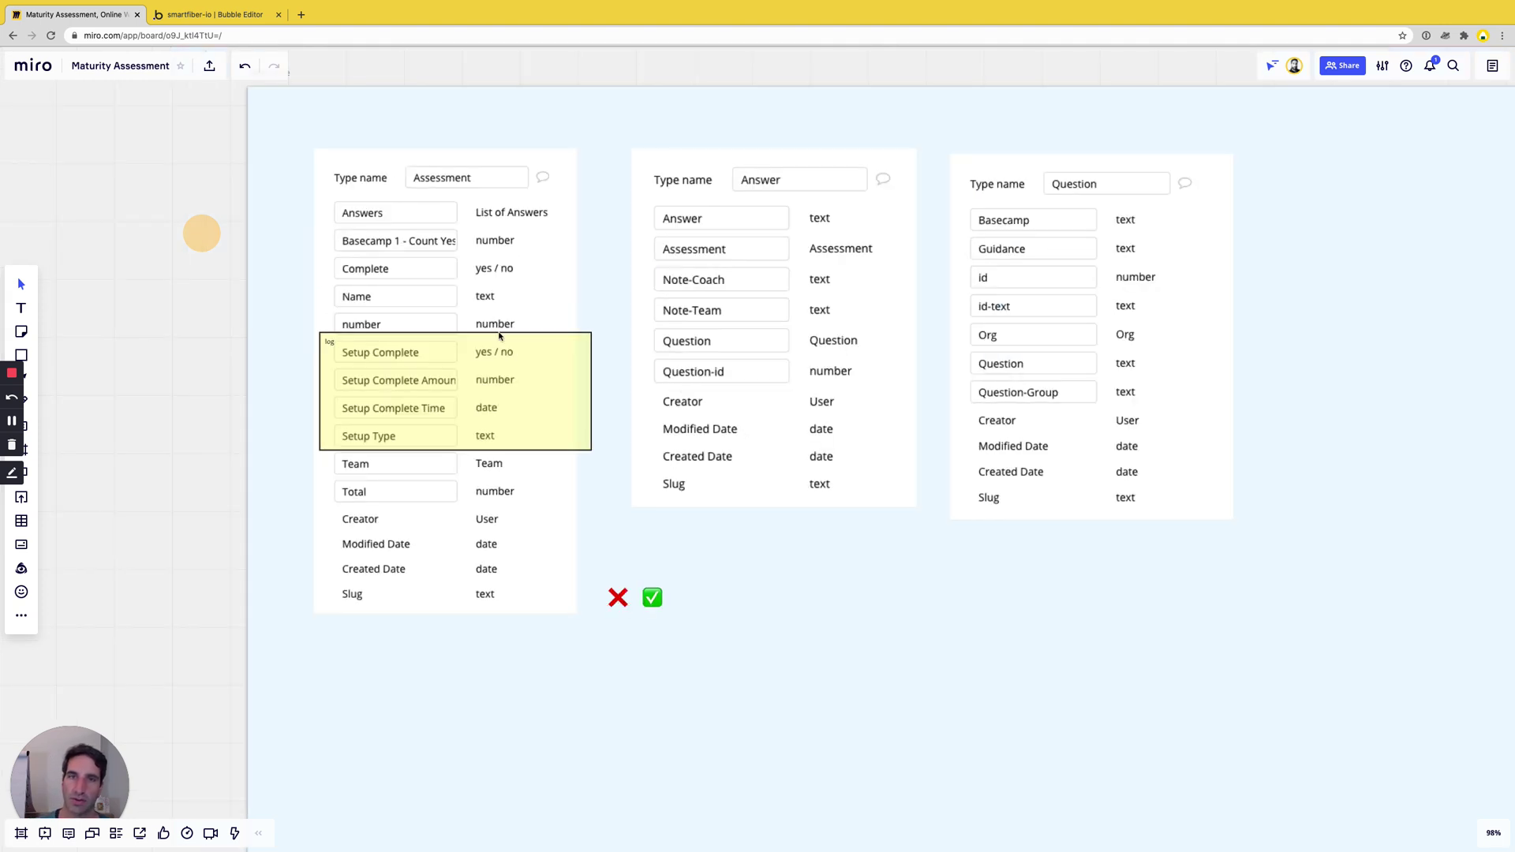
{"action": "left_click_drag", "start_coordinate": [545, 597], "coordinate": [658, 621]}
{"action": "key", "text": "s"}
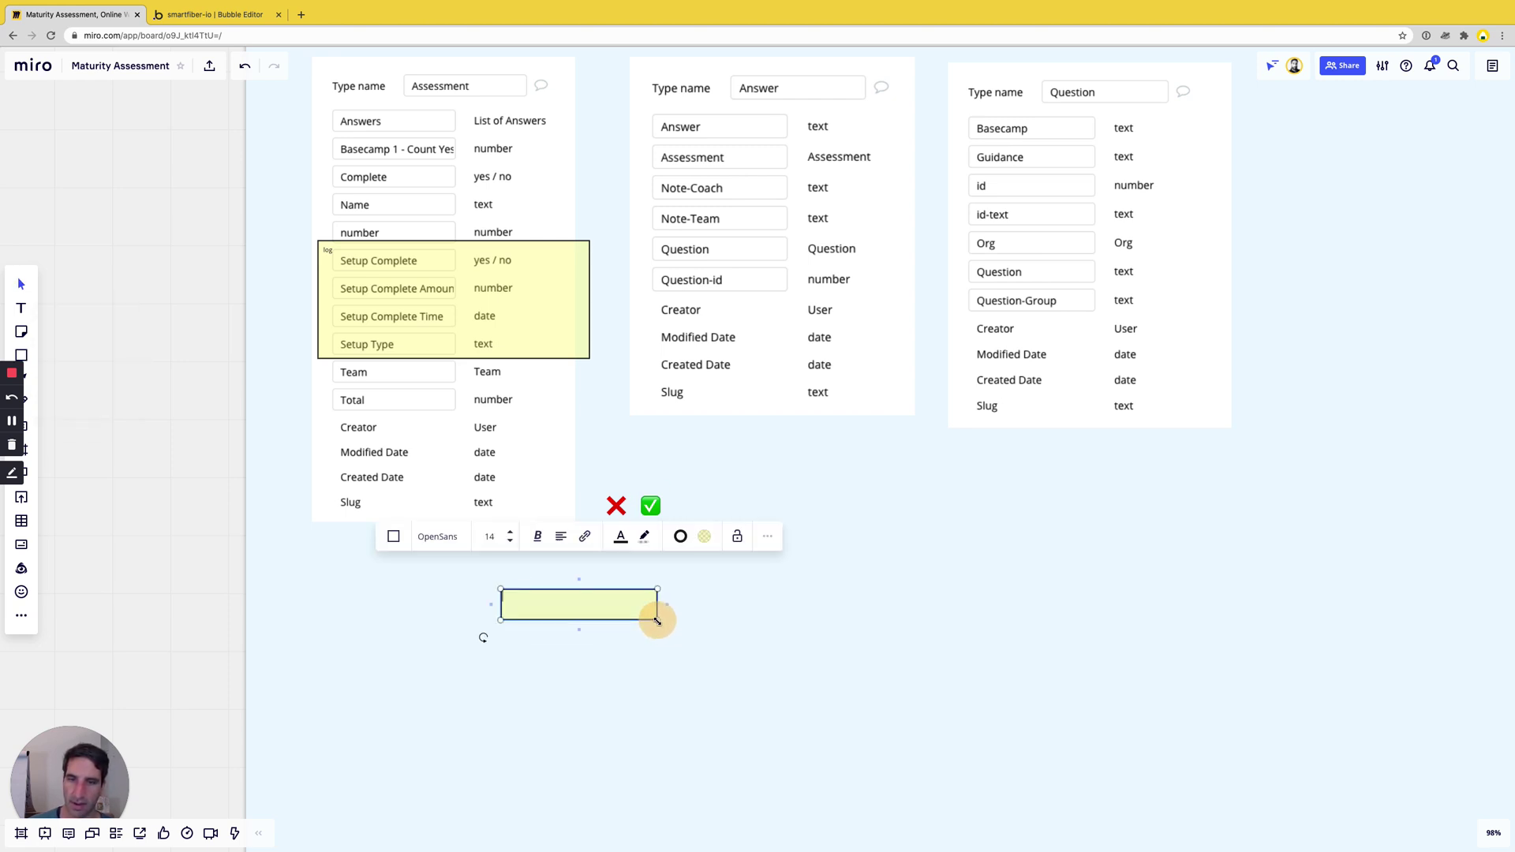
{"action": "type", "text": "Assessme"}
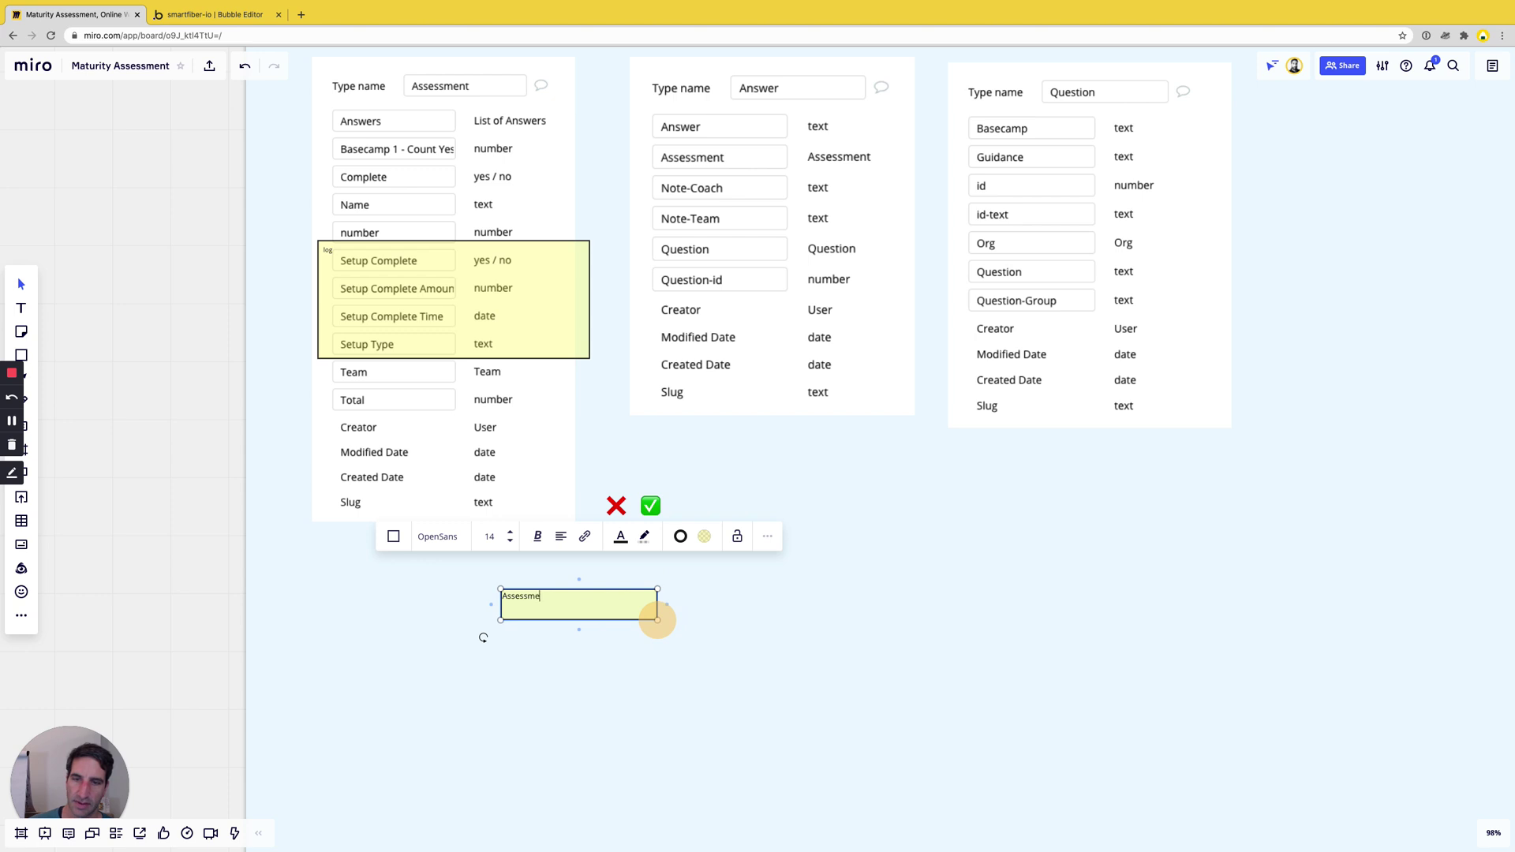
{"action": "type", "text": "nt.create"}
{"action": "left_click", "coordinate": [769, 607]}
Duplicate the Assessment.create box, relabel the copy "Answers.create.all" and connect it with an arrow pointing to Assessment.create
{"action": "left_click", "coordinate": [596, 607]}
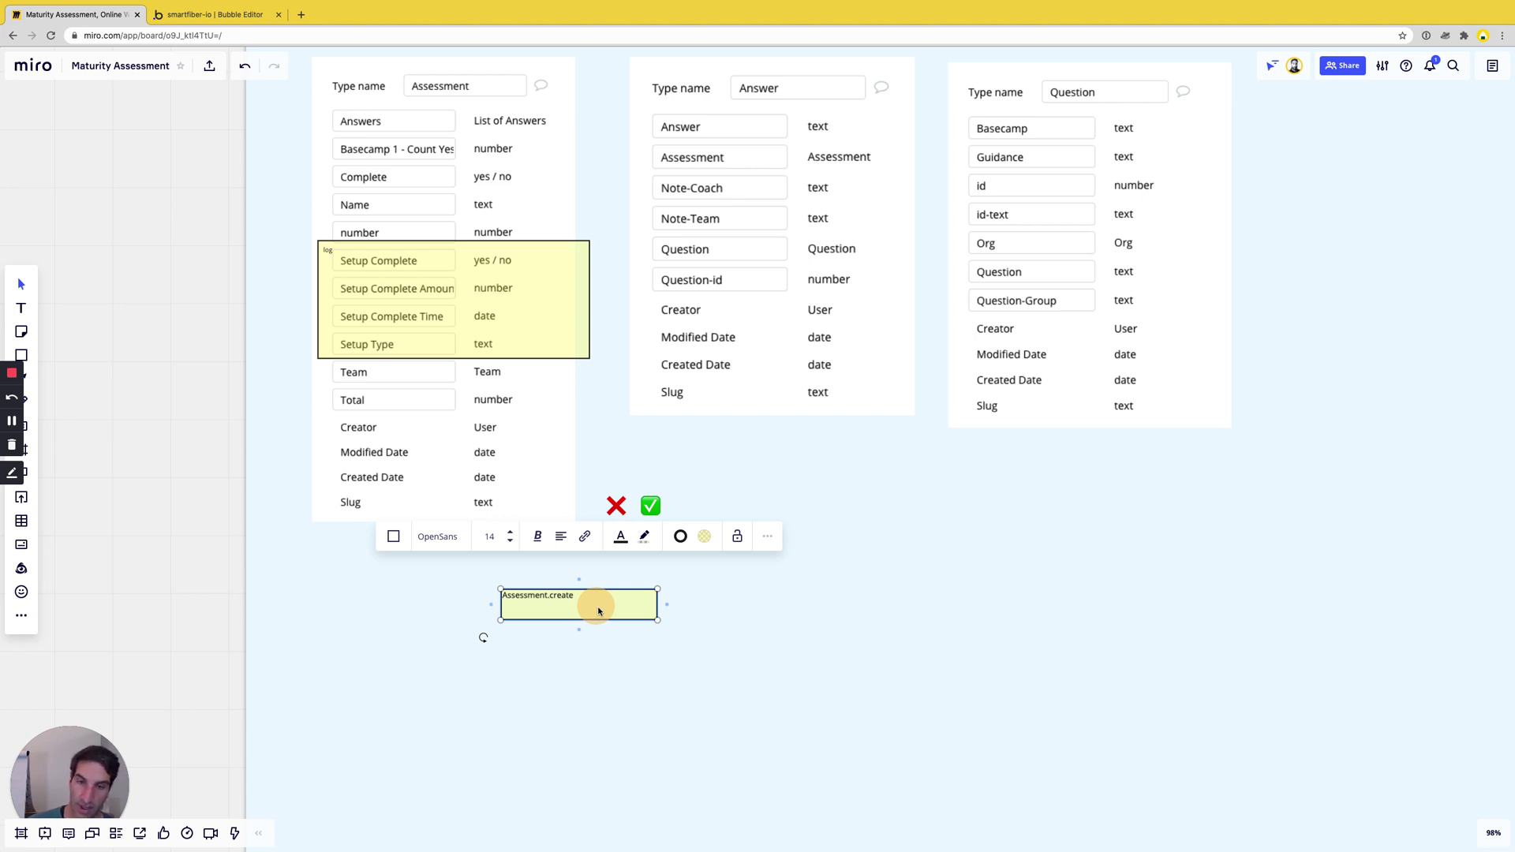
{"action": "key", "text": "super+d"}
{"action": "left_click", "coordinate": [702, 596]}
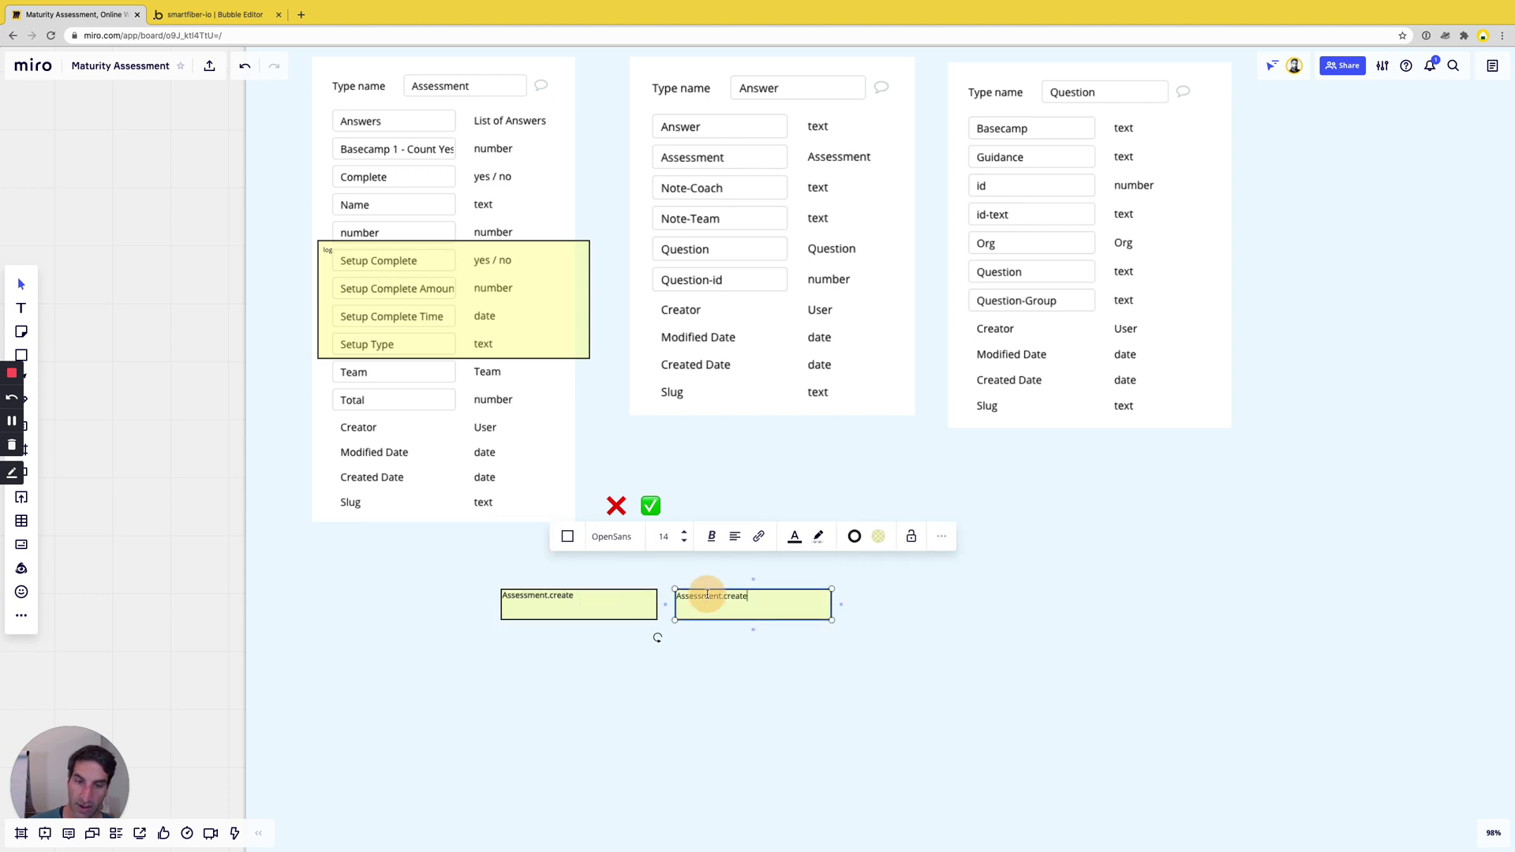
{"action": "double_click", "coordinate": [702, 596]}
{"action": "type", "text": "Answers.create.all"}
{"action": "left_click_drag", "start_coordinate": [724, 614], "coordinate": [639, 604]}
Add a second line reading "Assessment (fk)" to the Answers.create.all box
{"action": "double_click", "coordinate": [781, 608]}
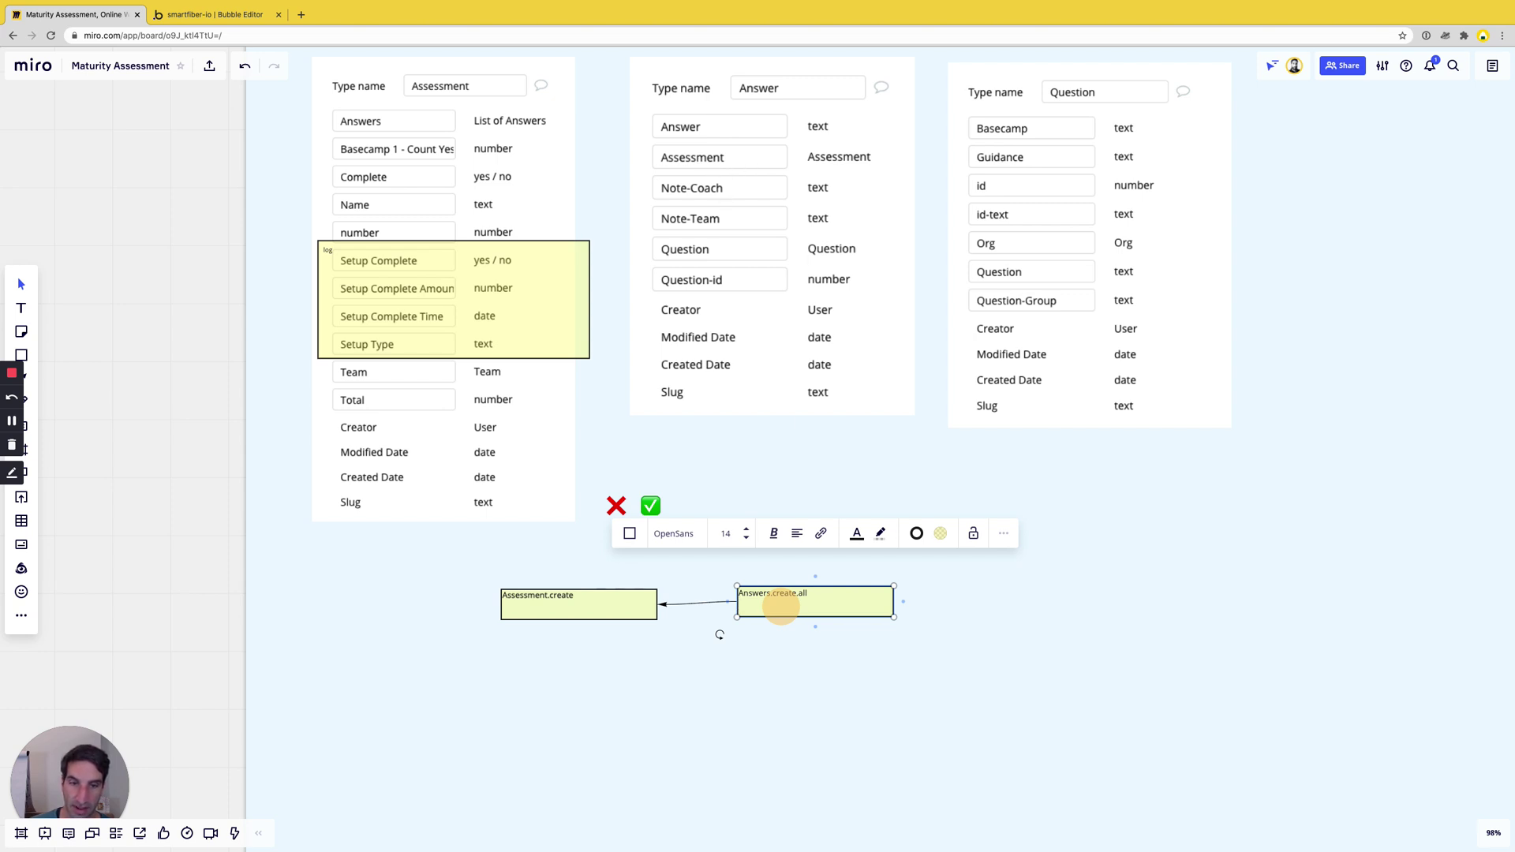
{"action": "key", "text": "Return"}
{"action": "type", "text": "Asse"}
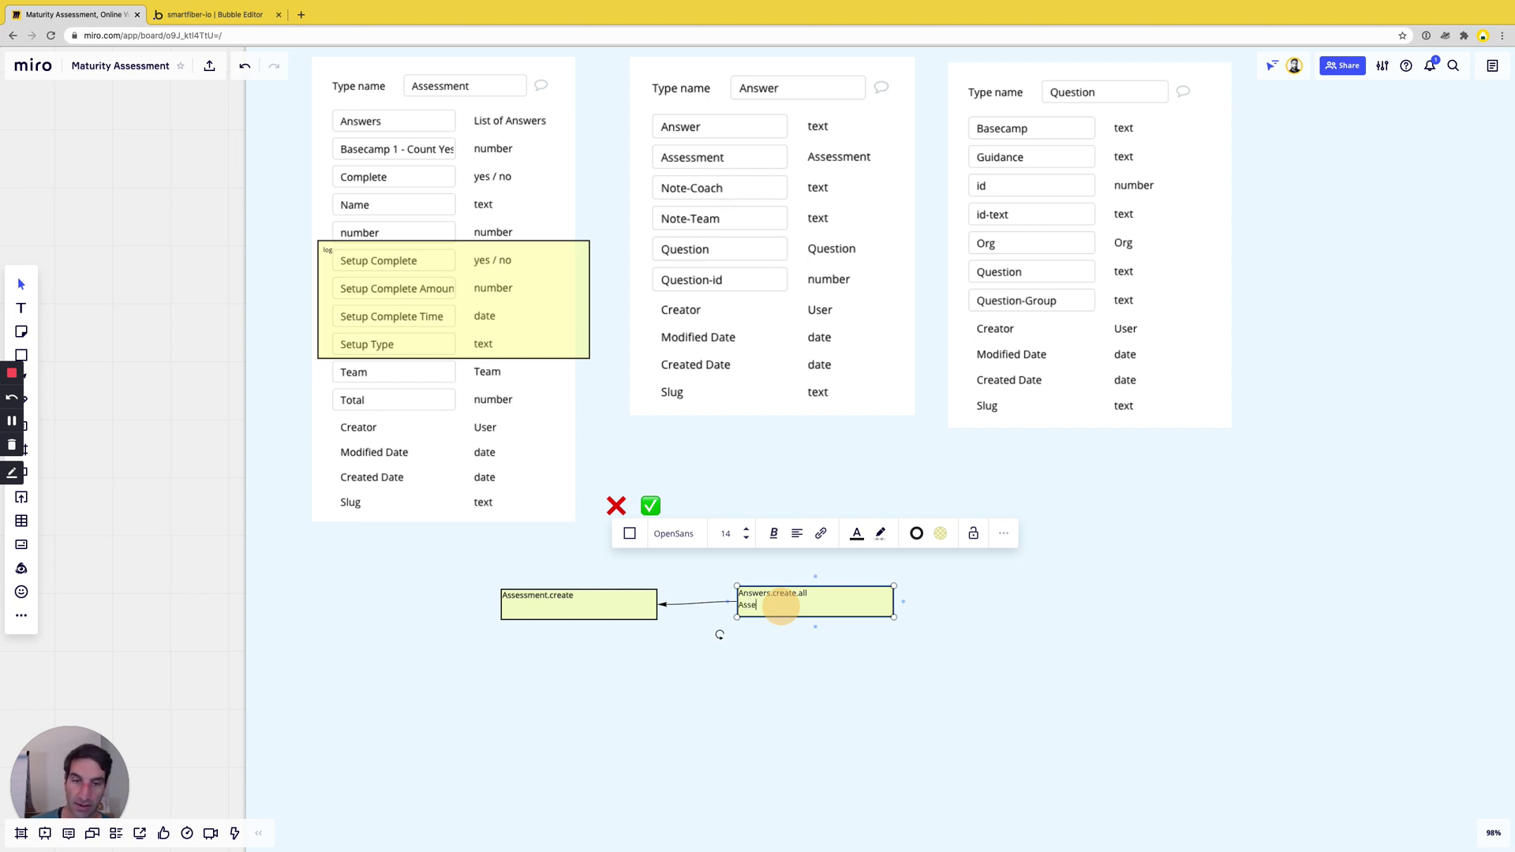
{"action": "type", "text": "ssment"}
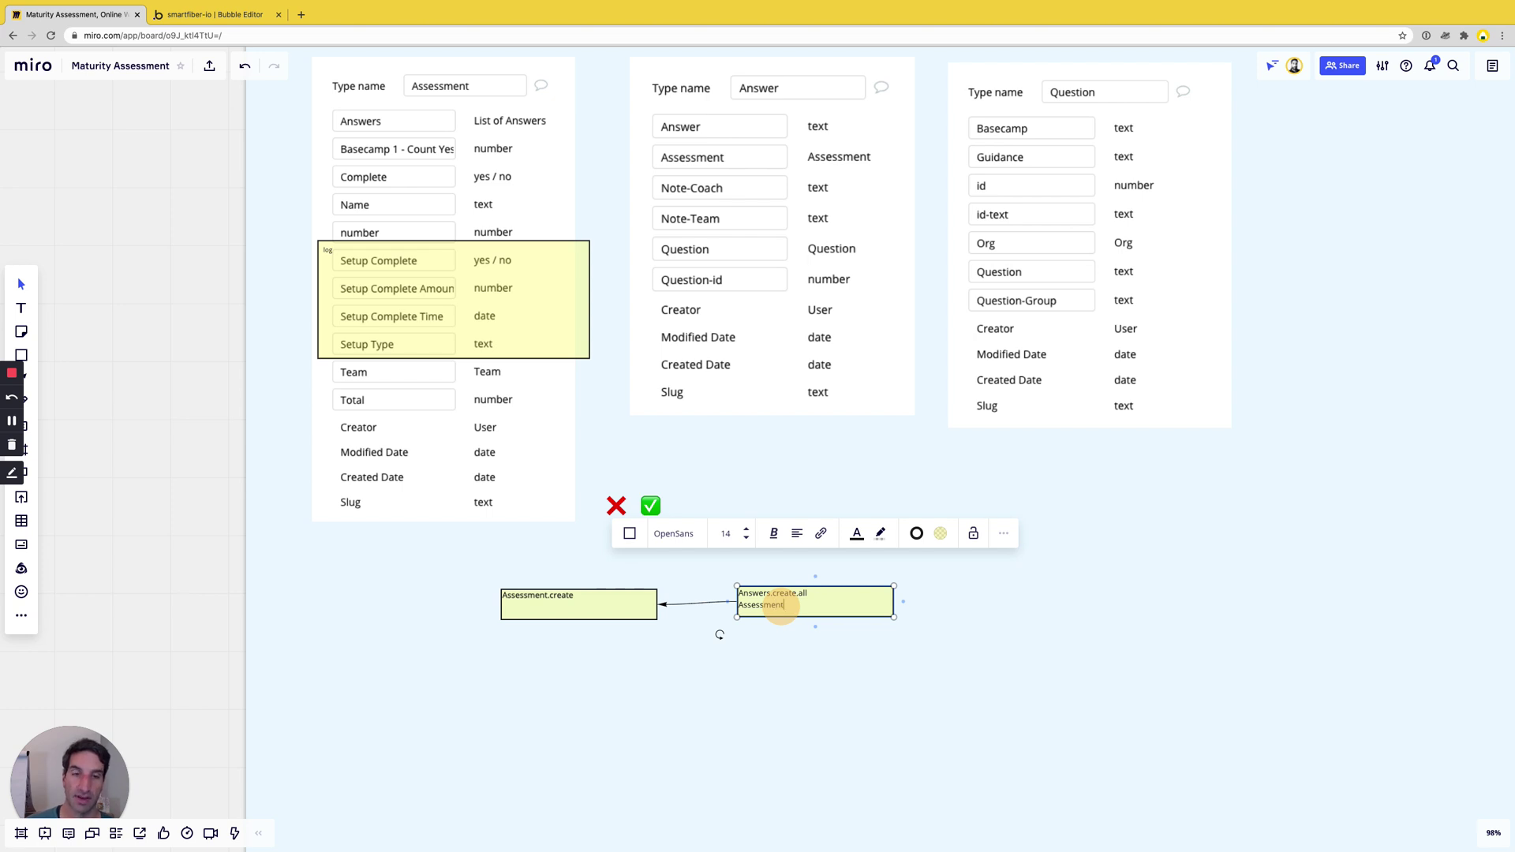
{"action": "type", "text": " ("}
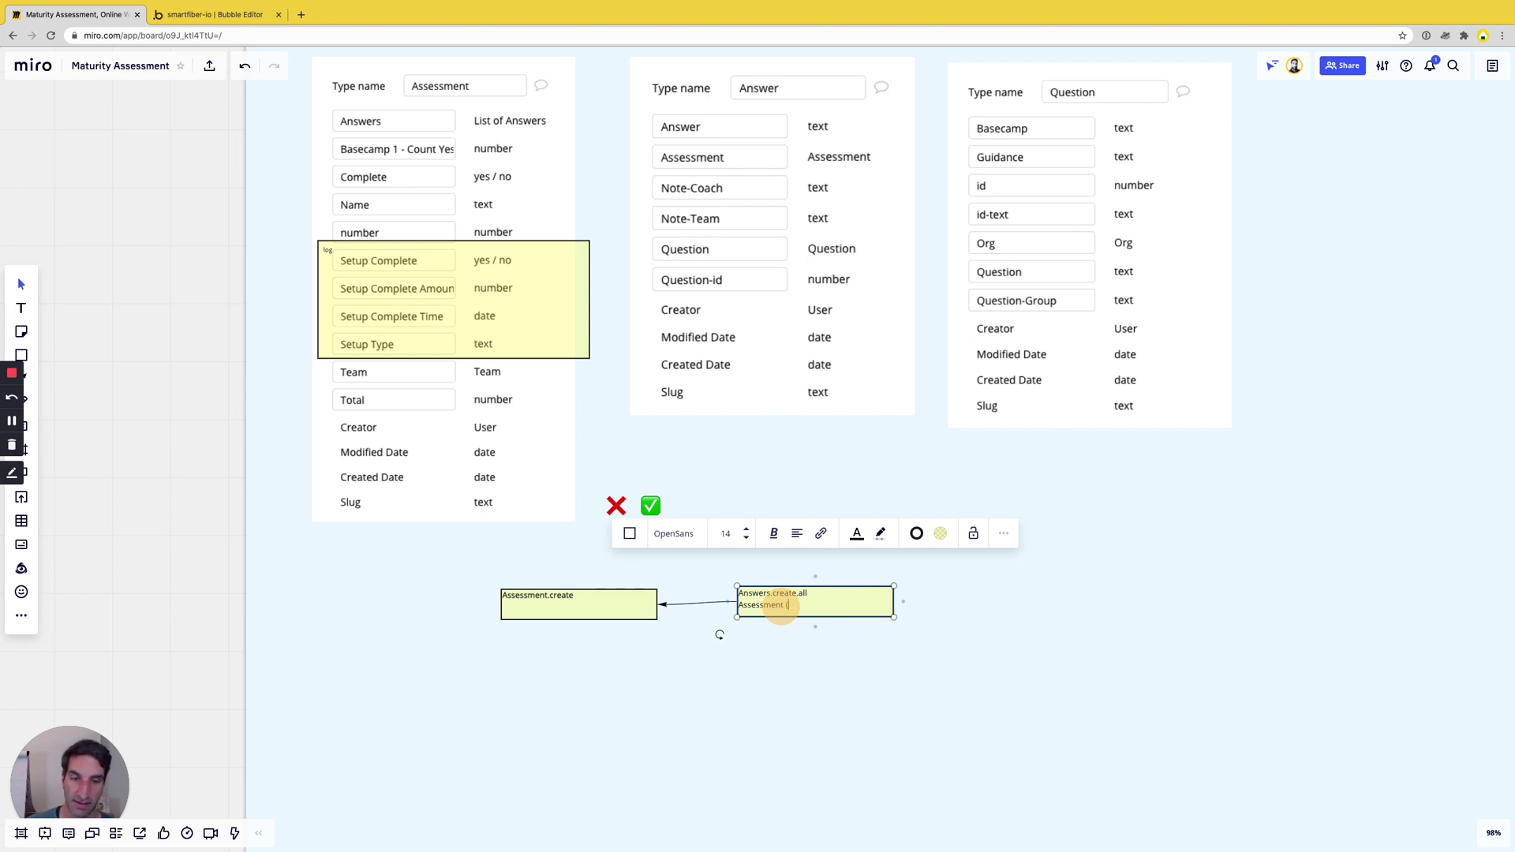
{"action": "type", "text": "fk"}
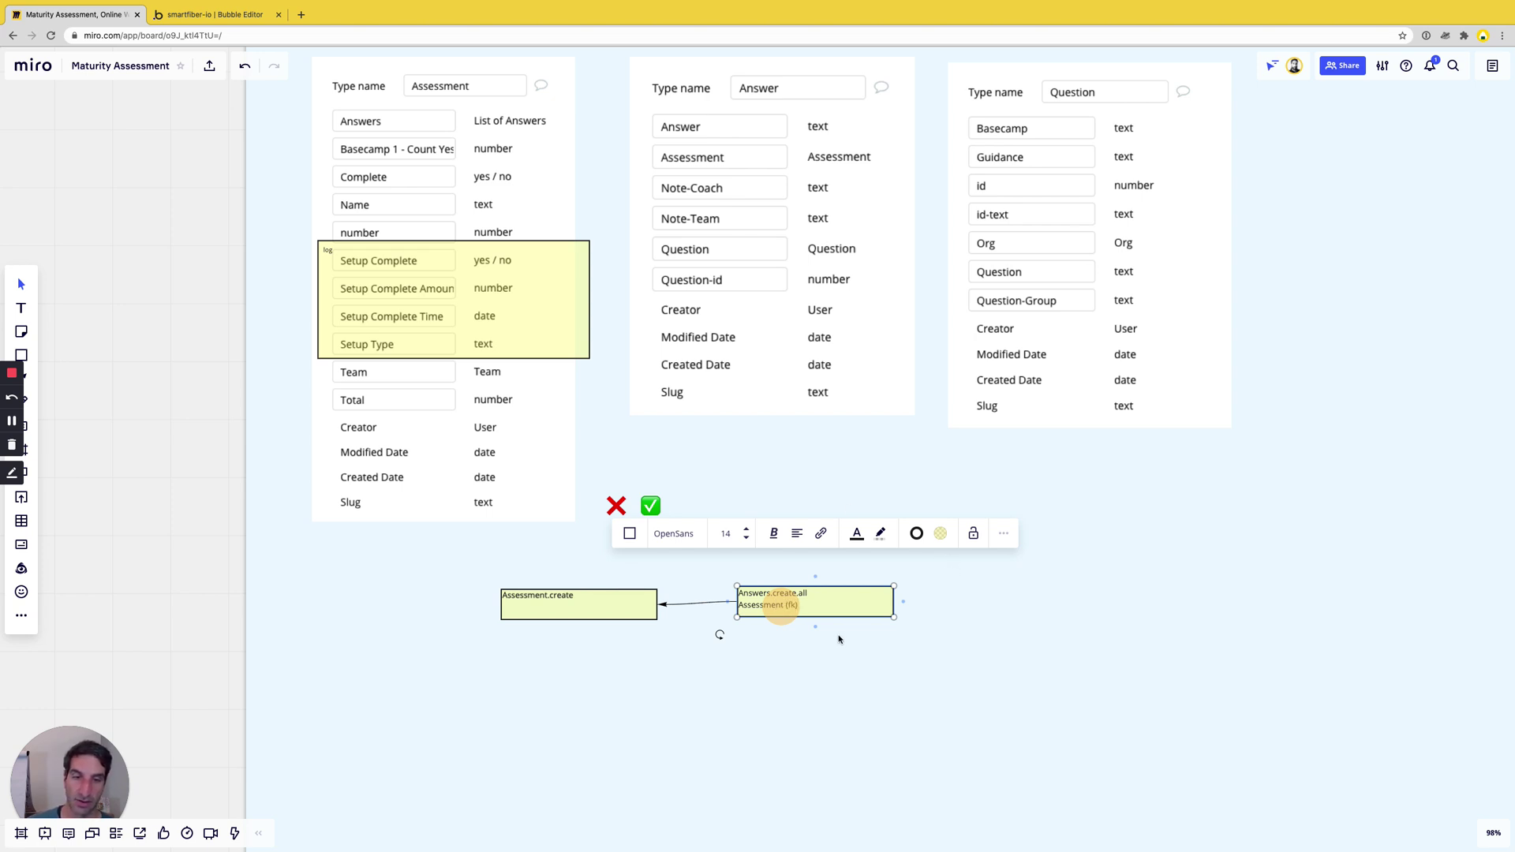
{"action": "left_click", "coordinate": [860, 655]}
Duplicate the Answers.create.all box, place the copy to its right and change its first line to "Questions.create.all"
{"action": "left_click", "coordinate": [764, 610]}
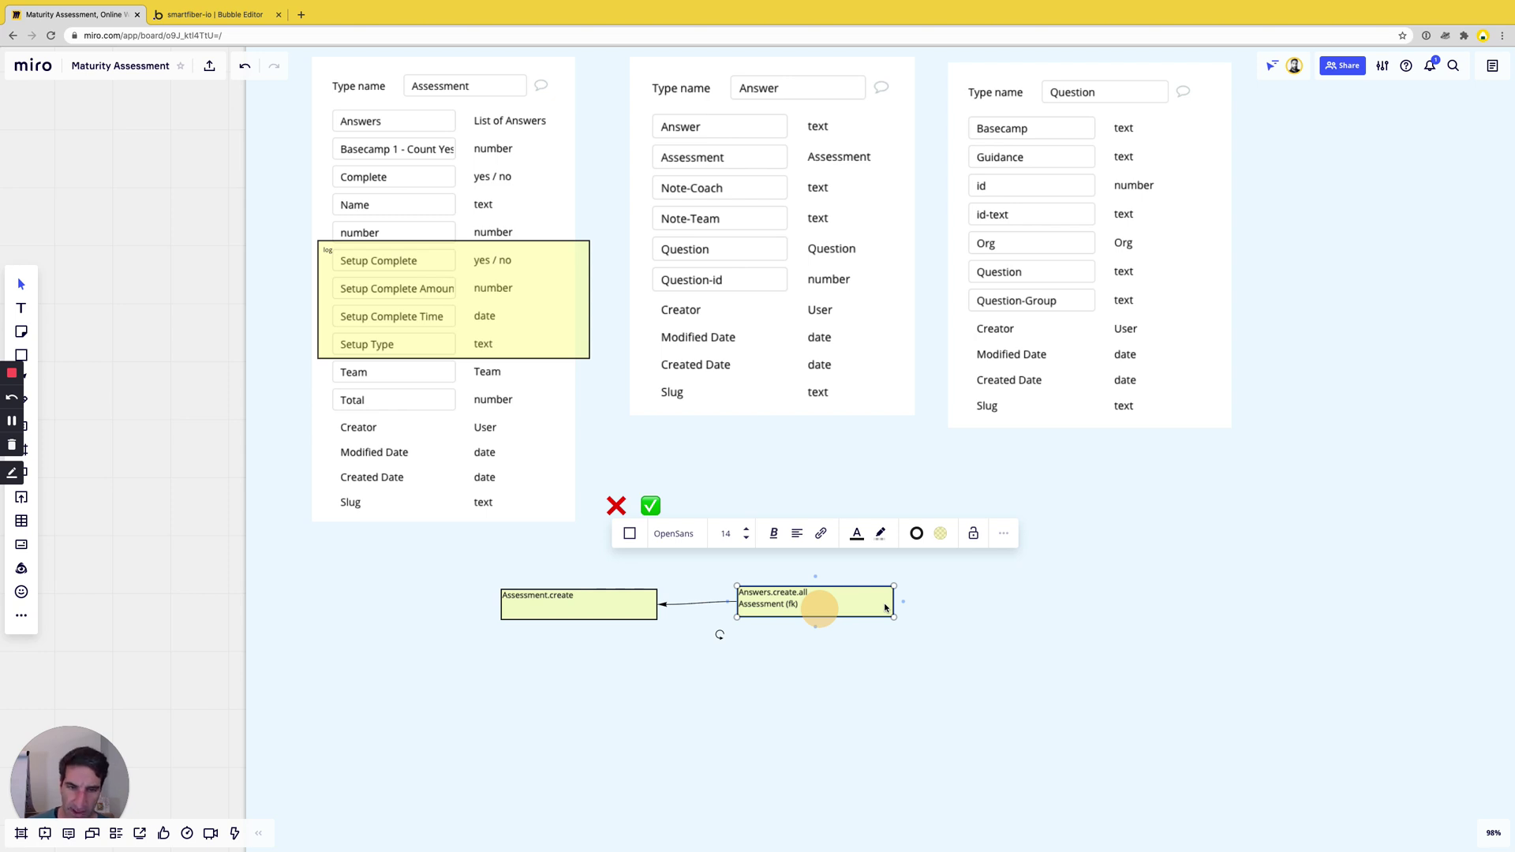
{"action": "key", "text": "ctrl+d"}
{"action": "left_click_drag", "start_coordinate": [937, 603], "coordinate": [996, 603]}
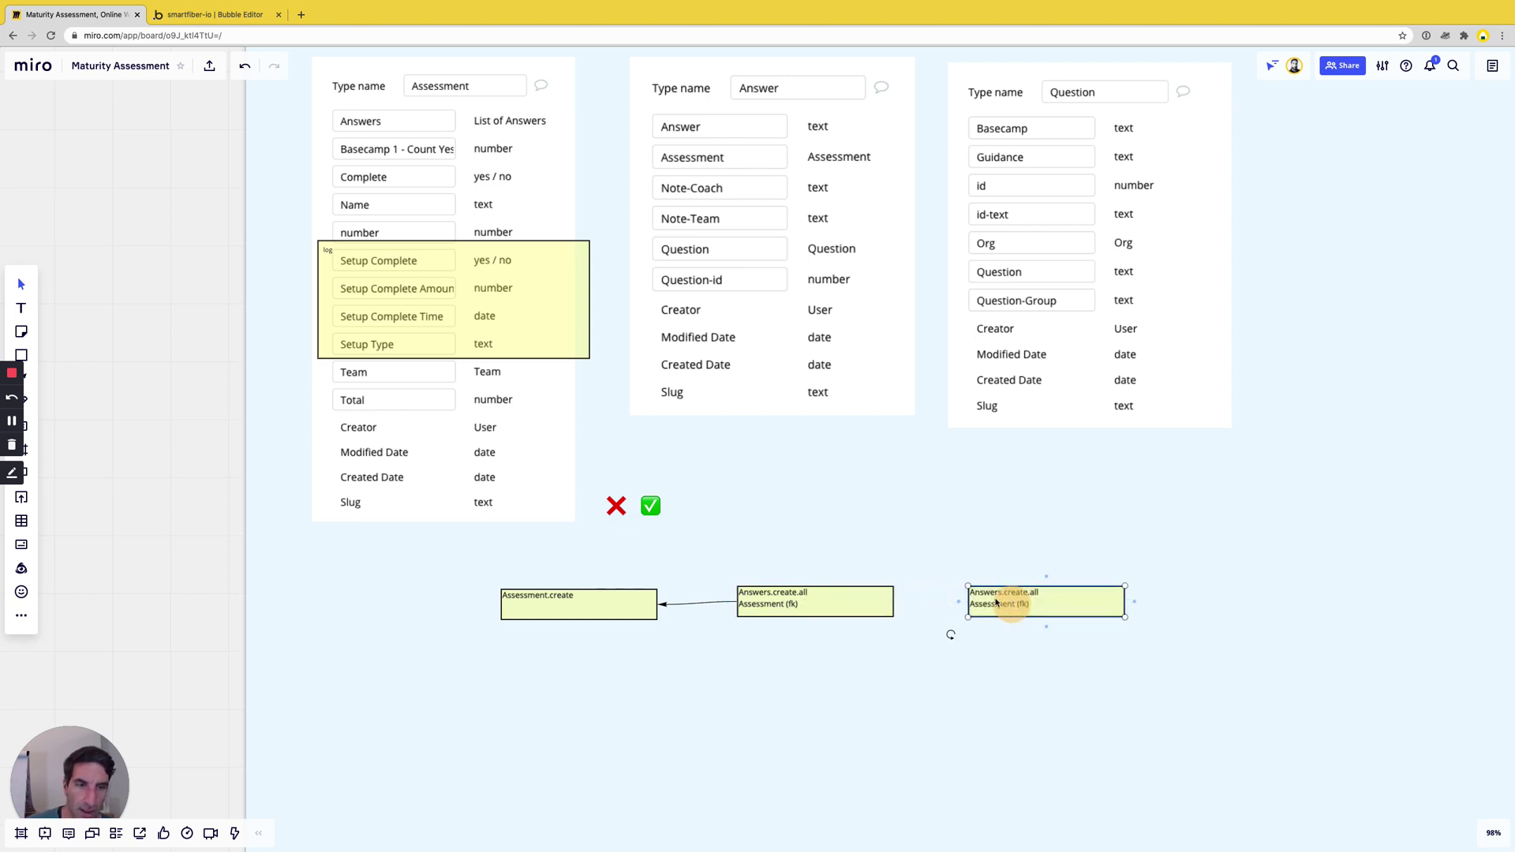
{"action": "double_click", "coordinate": [991, 594]}
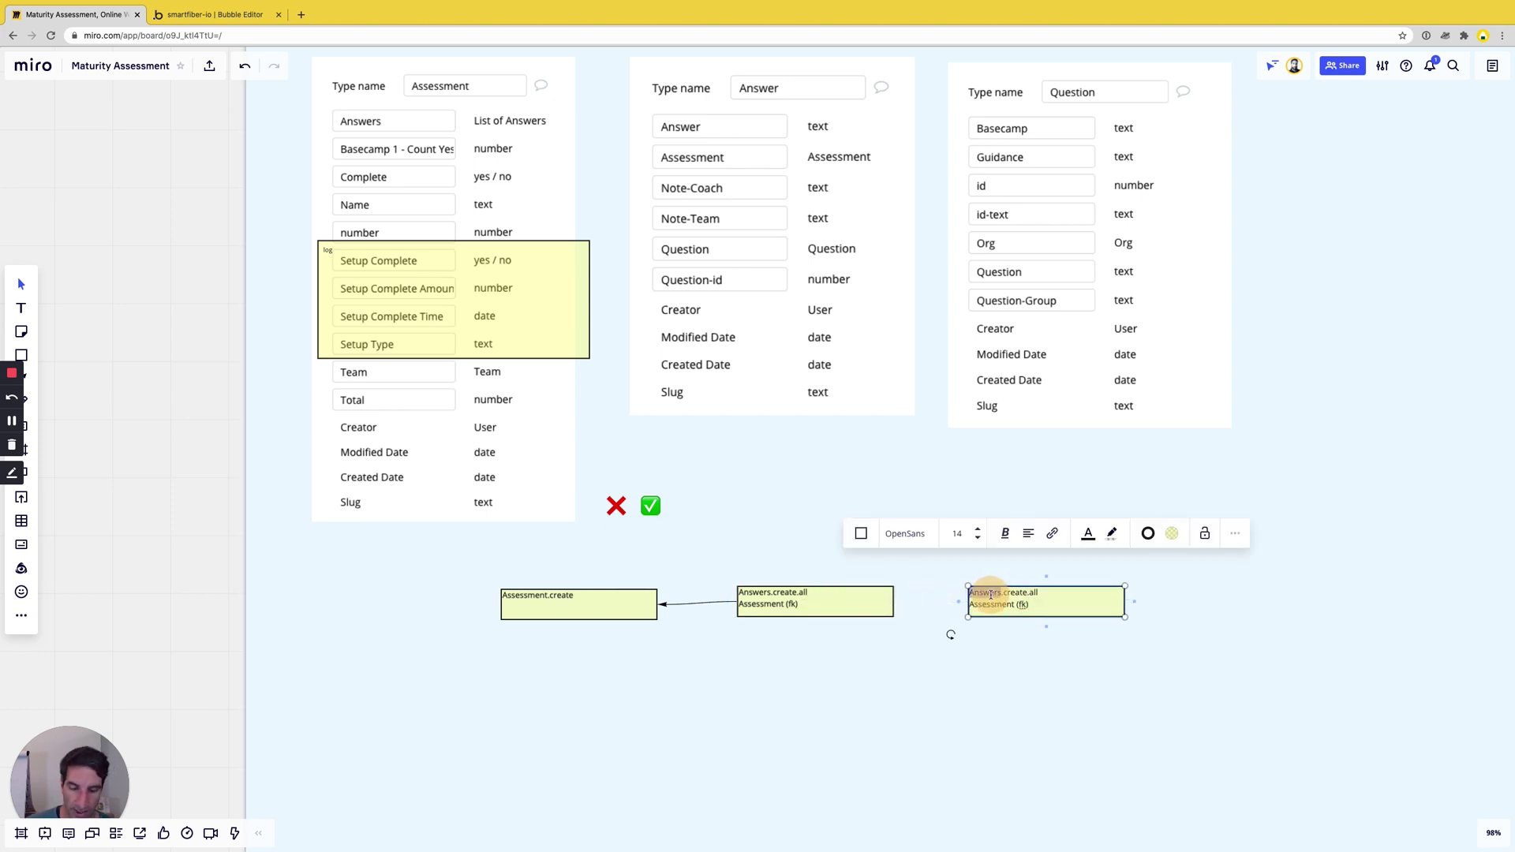
{"action": "type", "text": "Questions"}
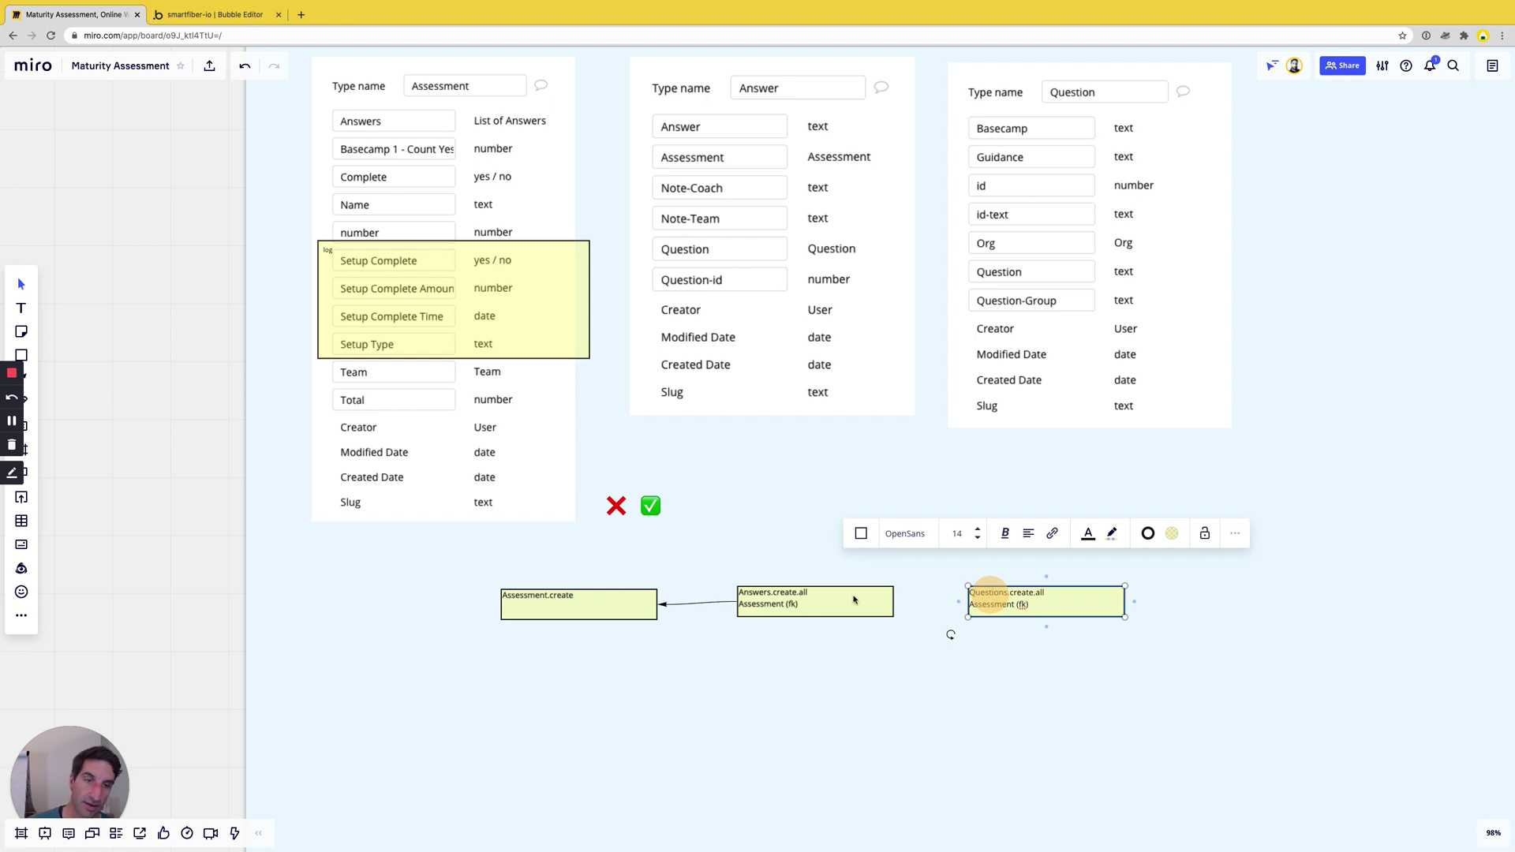
Connect the Questions.create.all box to the Answers.create.all box with an arrow pointing at Answers.create.all
{"action": "left_click", "coordinate": [839, 603]}
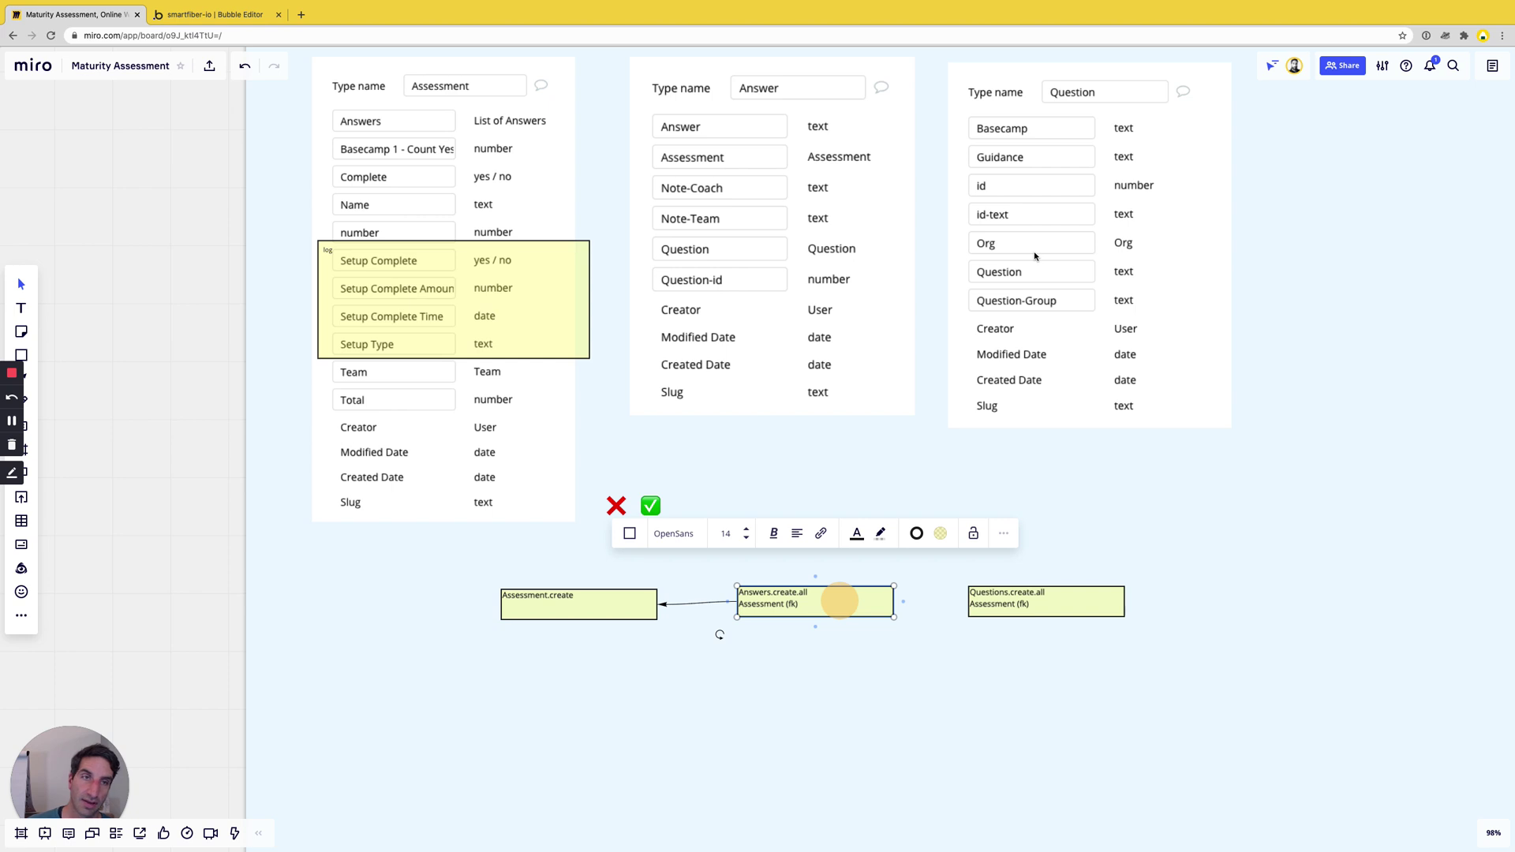
{"action": "left_click", "coordinate": [983, 604]}
{"action": "left_click_drag", "start_coordinate": [959, 601], "coordinate": [876, 602]}
Change the second line of the Questions.create.all box to "Answer (unique ID)"
{"action": "double_click", "coordinate": [1000, 605]}
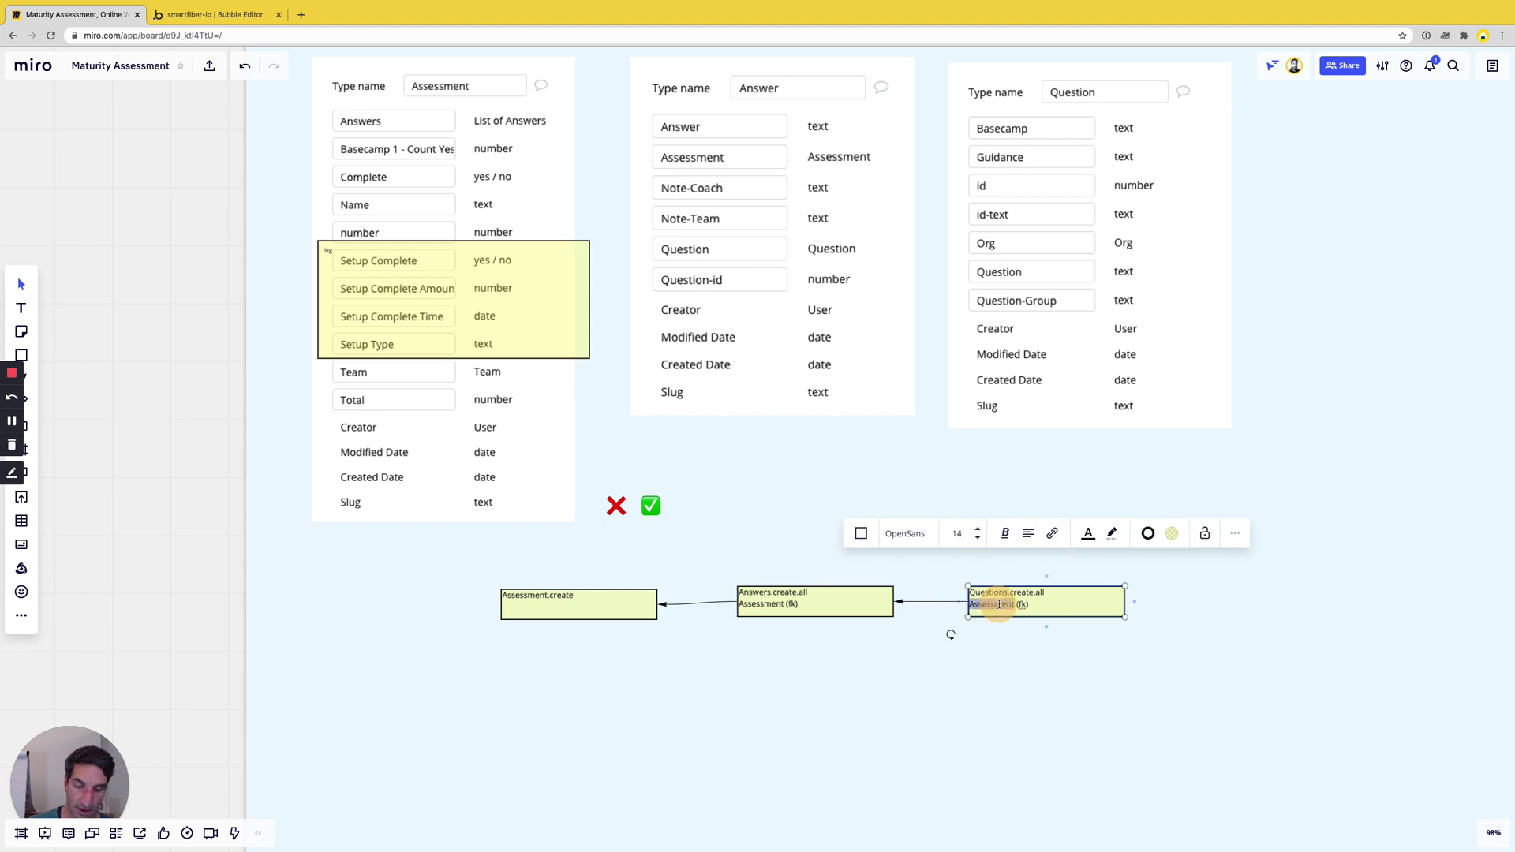
{"action": "type", "text": "Answer"}
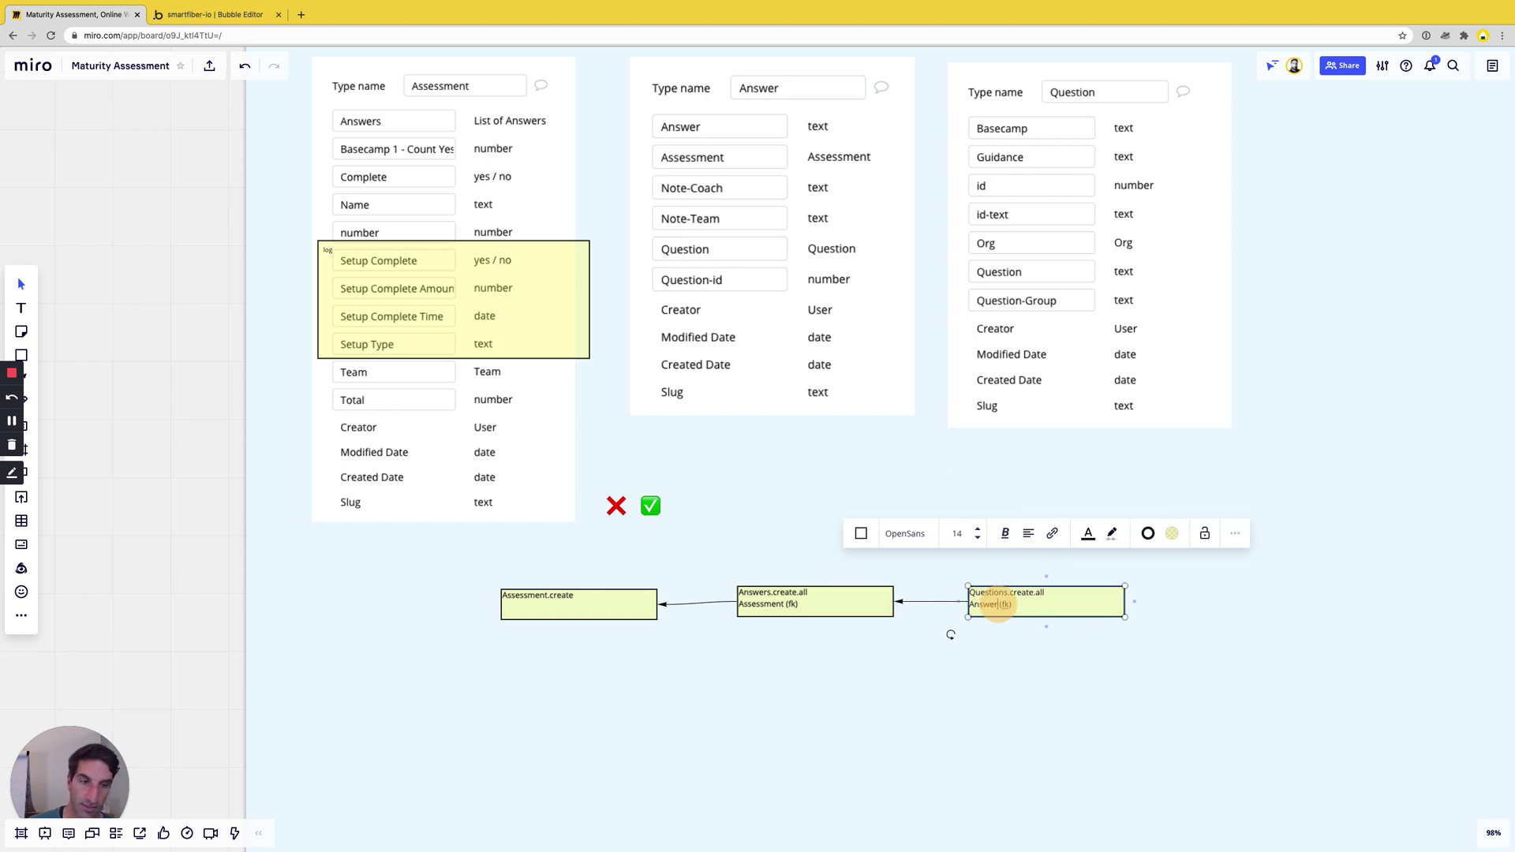
{"action": "key", "text": "Right"}
{"action": "type", "text": "unique"}
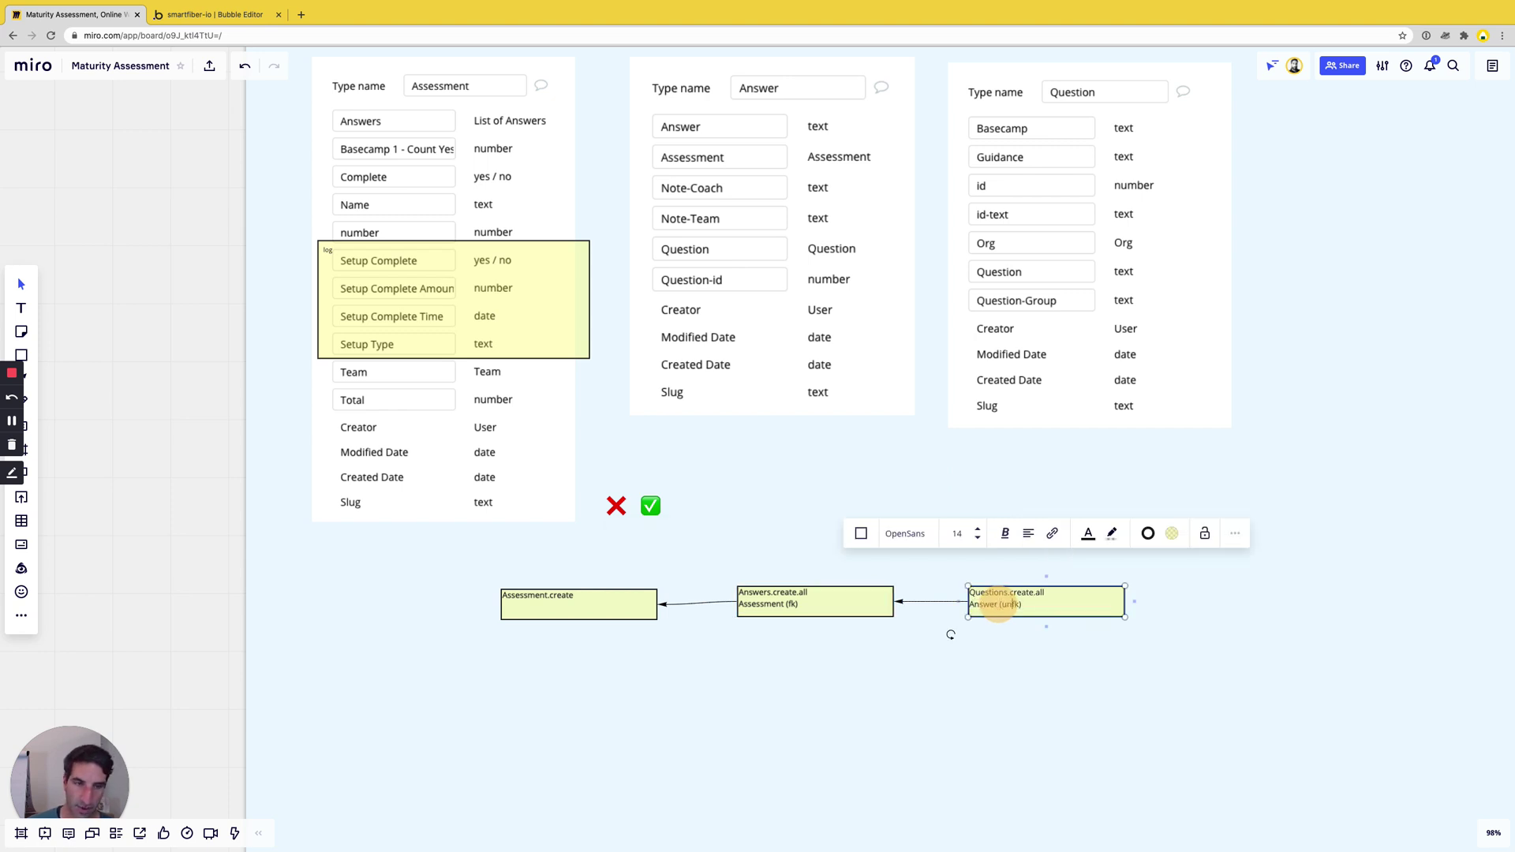
{"action": "key", "text": "Delete"}
{"action": "key", "text": "Delete"}
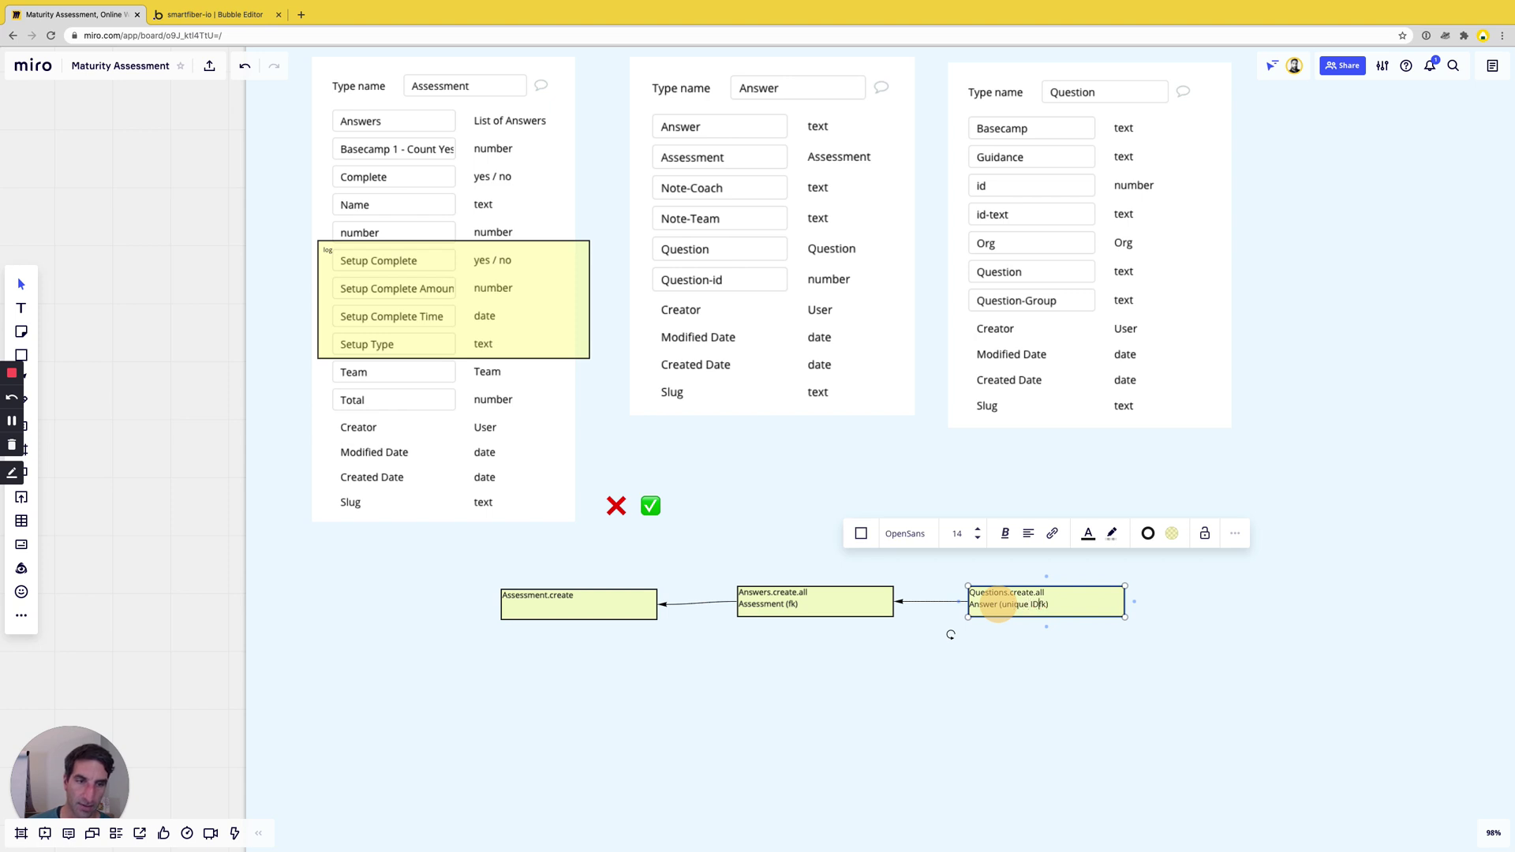
{"action": "type", "text": "ID"}
Replace the text in parentheses in the Questions.create.all box with "answer object"
{"action": "left_click", "coordinate": [816, 606]}
{"action": "left_click", "coordinate": [795, 604]}
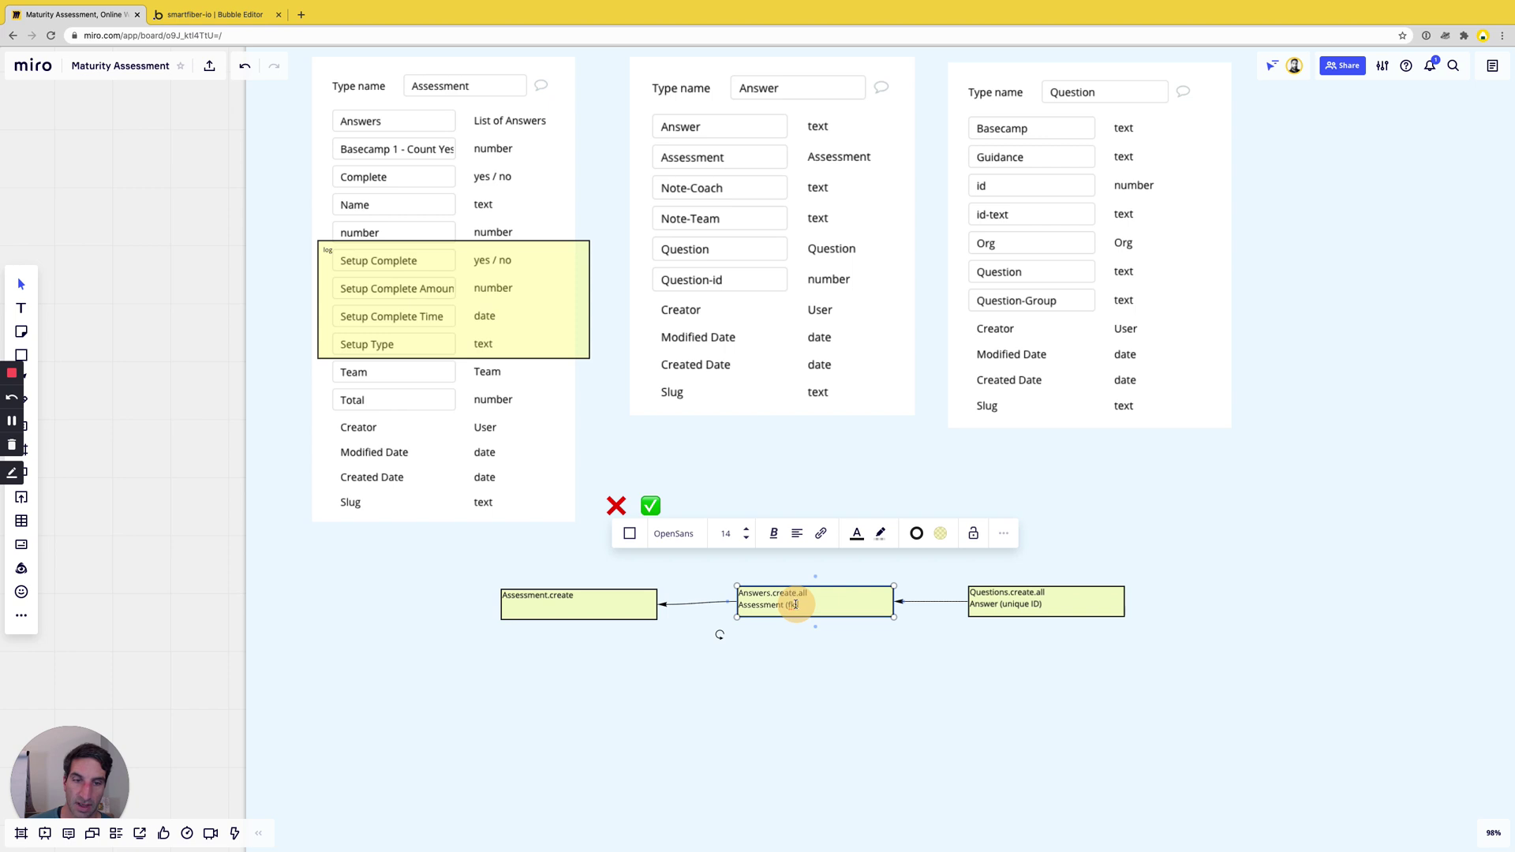
{"action": "left_click", "coordinate": [1018, 604]}
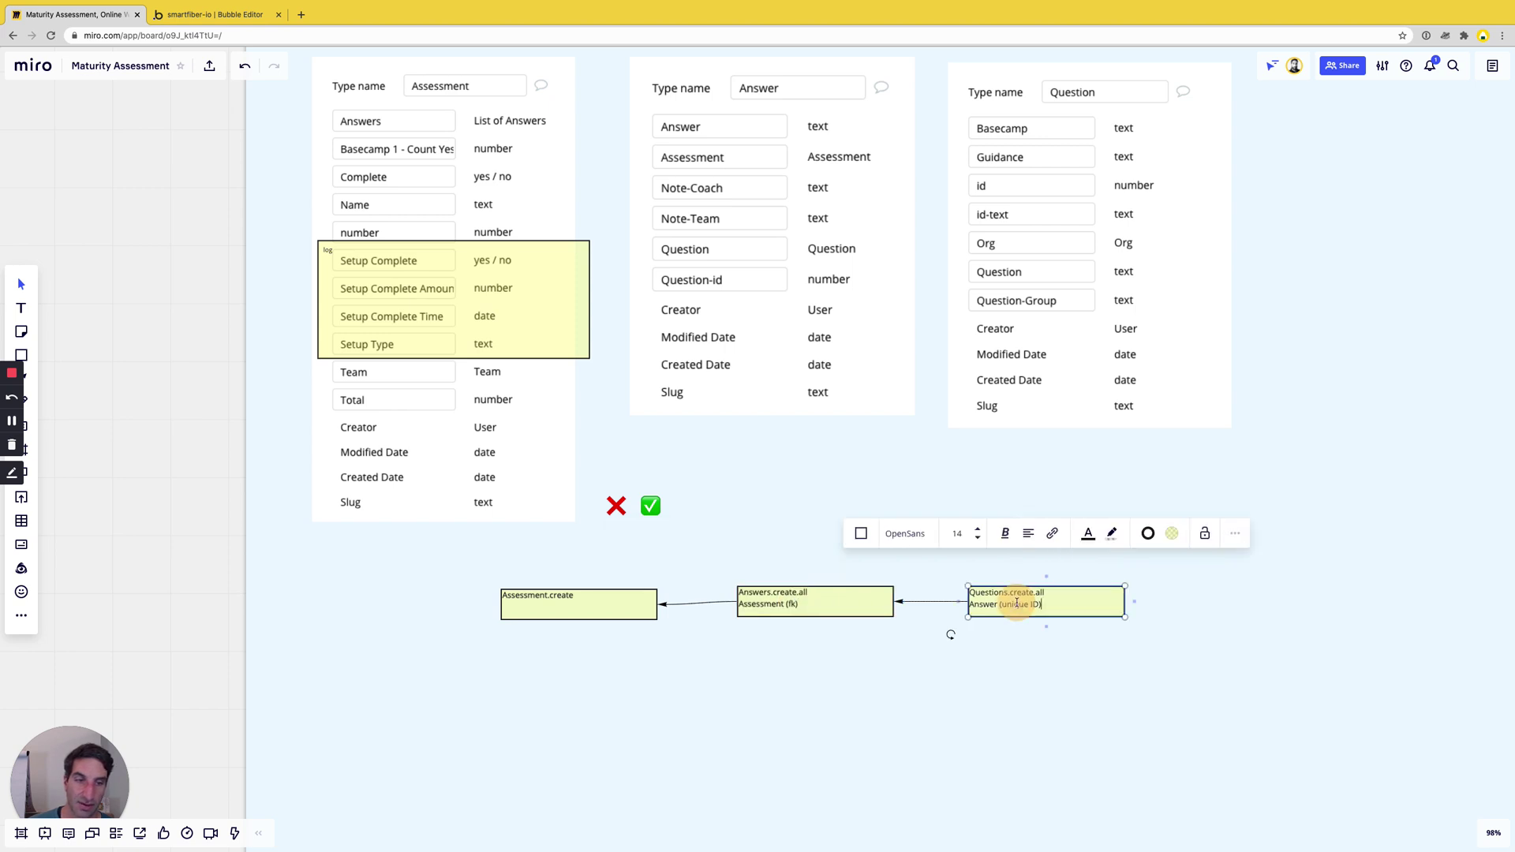
{"action": "double_click", "coordinate": [1017, 604]}
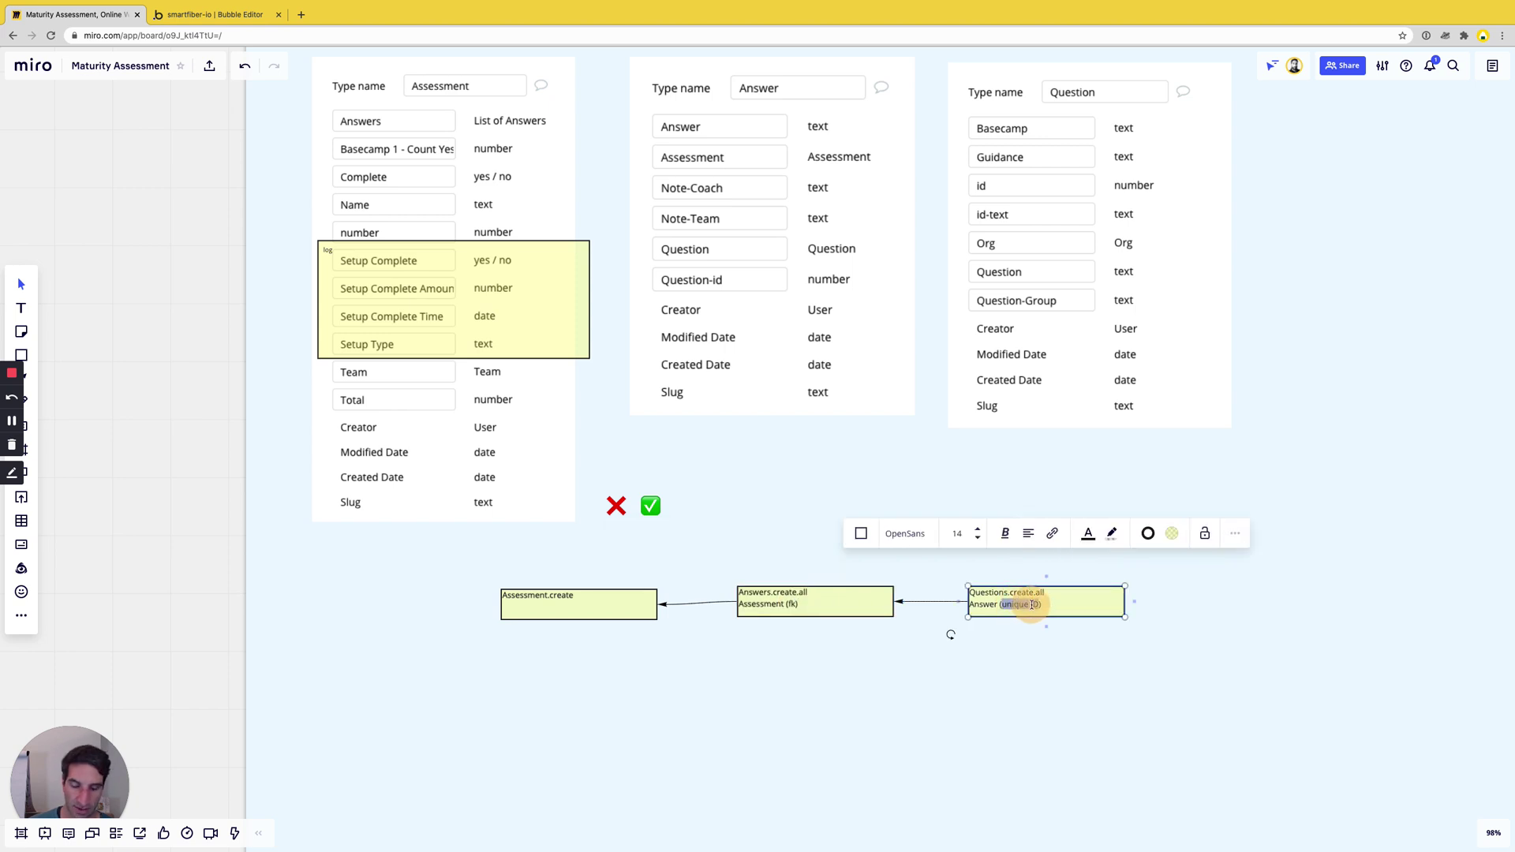
{"action": "type", "text": "answ"}
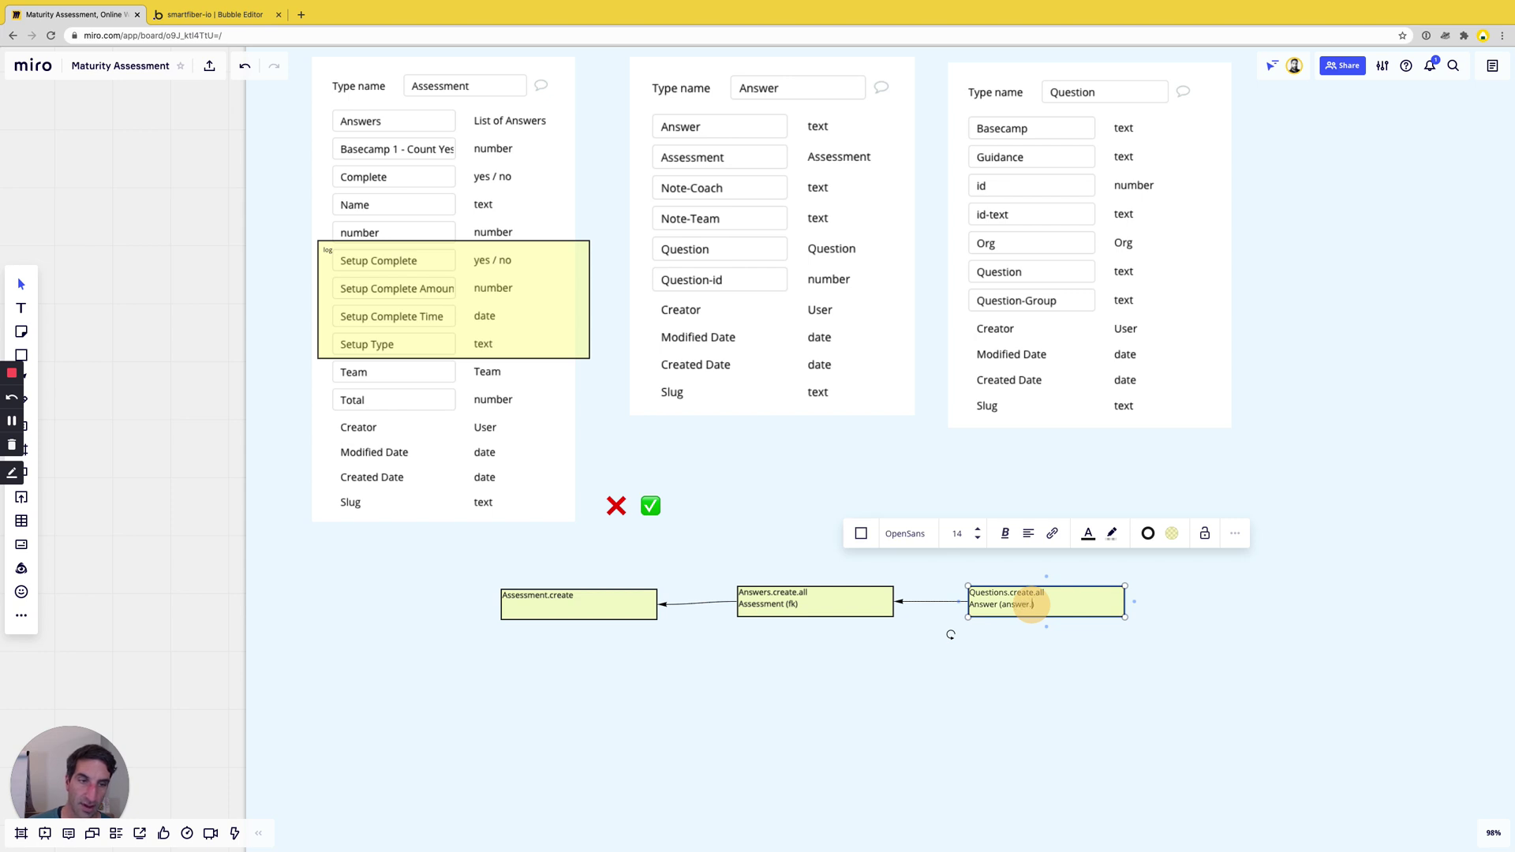
{"action": "type", "text": "er bo"}
{"action": "key", "text": "BackSpace"}
{"action": "type", "text": "object"}
Replace "fk" in the Answers.create.all box with "assessment object" and deselect the box
{"action": "left_click", "coordinate": [821, 599]}
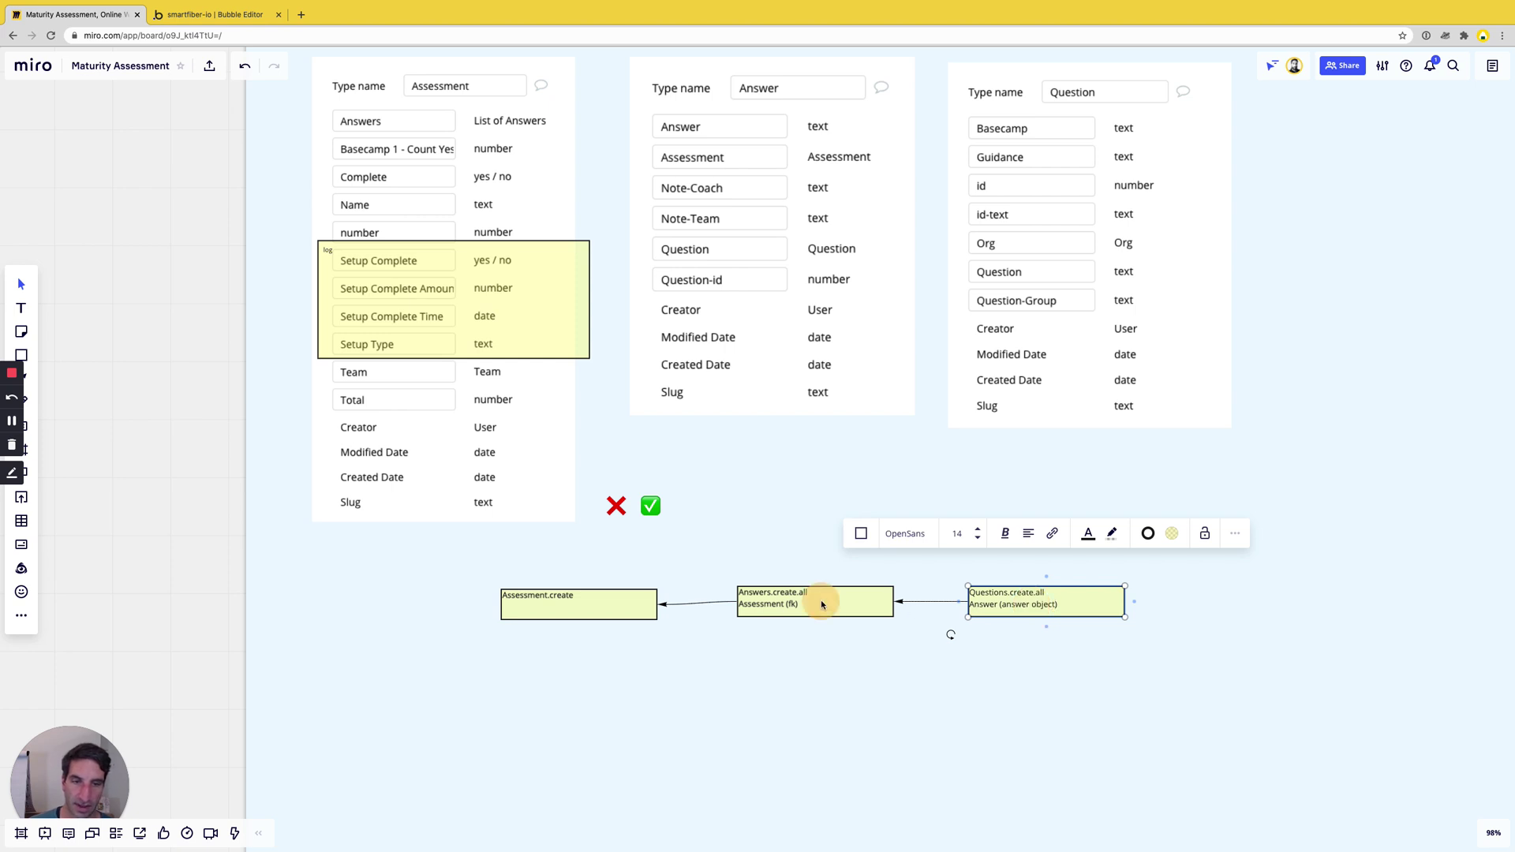
{"action": "left_click", "coordinate": [796, 603]}
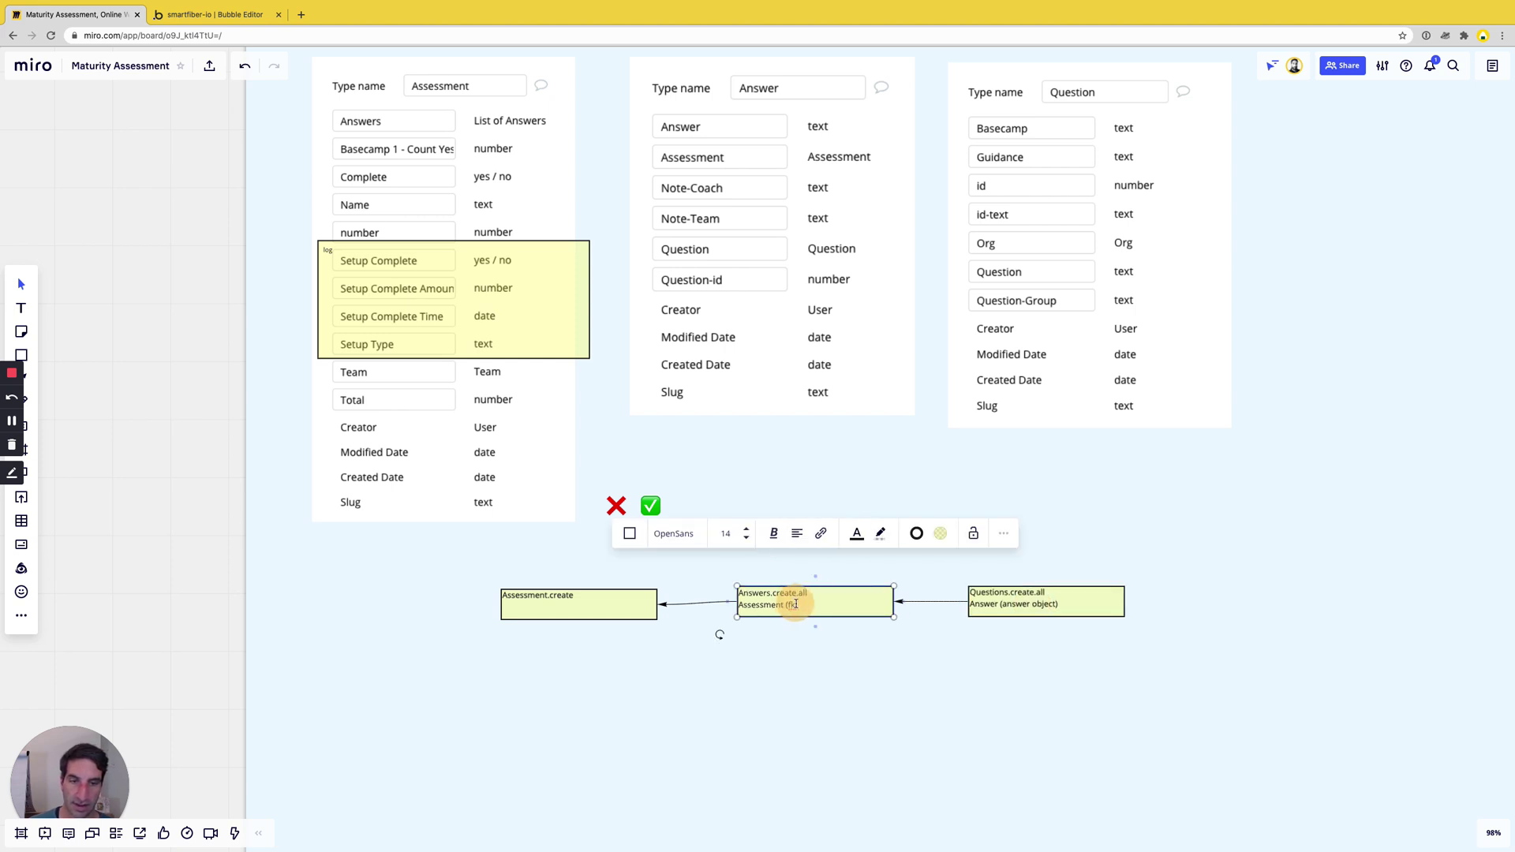
{"action": "key", "text": "BackSpace"}
{"action": "key", "text": "BackSpace"}
{"action": "type", "text": "assessment obje"}
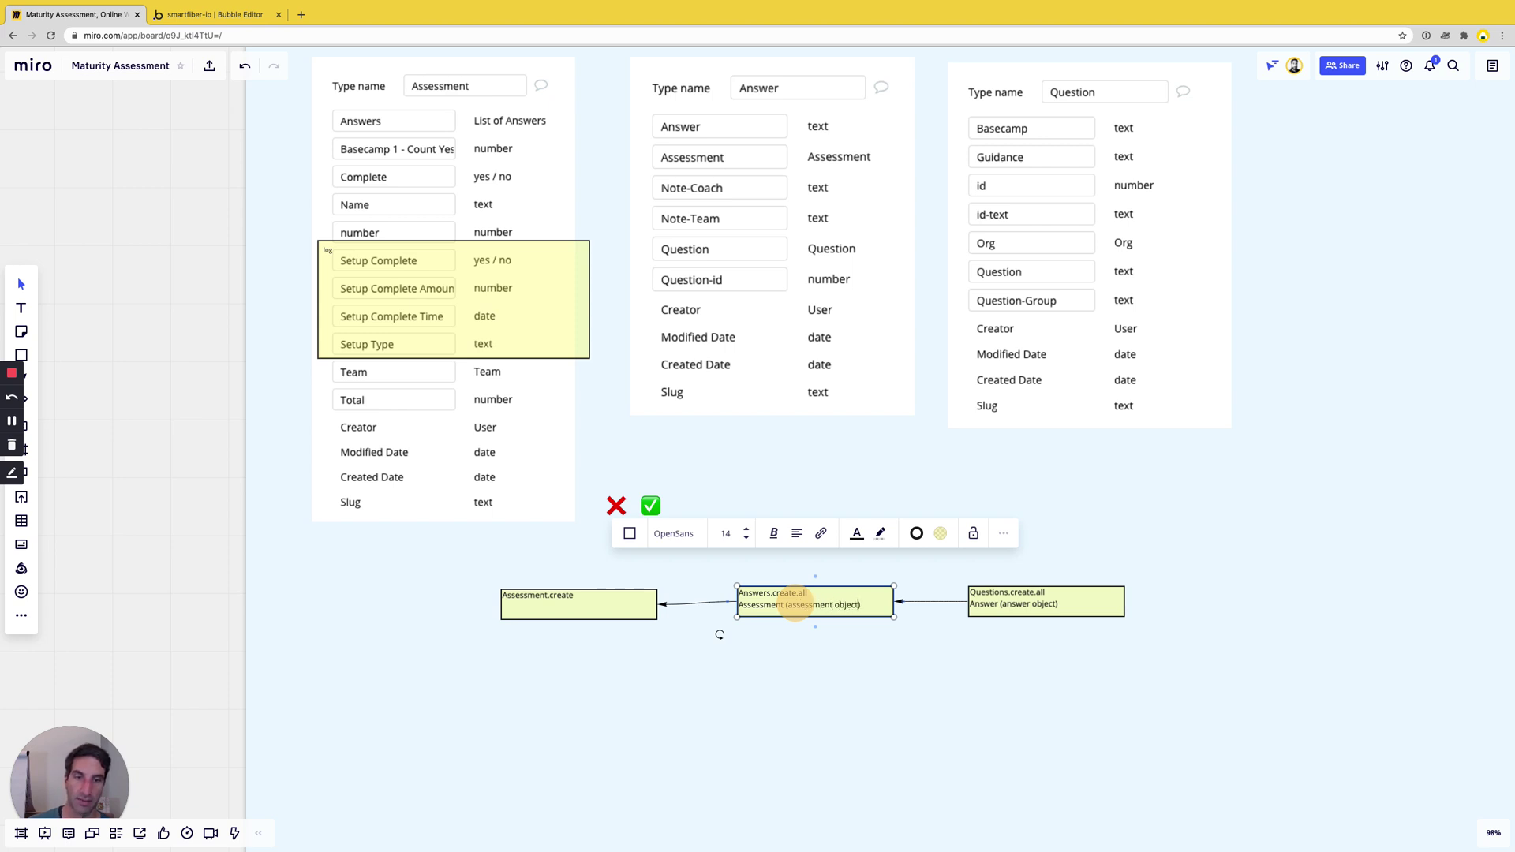
{"action": "type", "text": "ct"}
{"action": "left_click", "coordinate": [835, 682]}
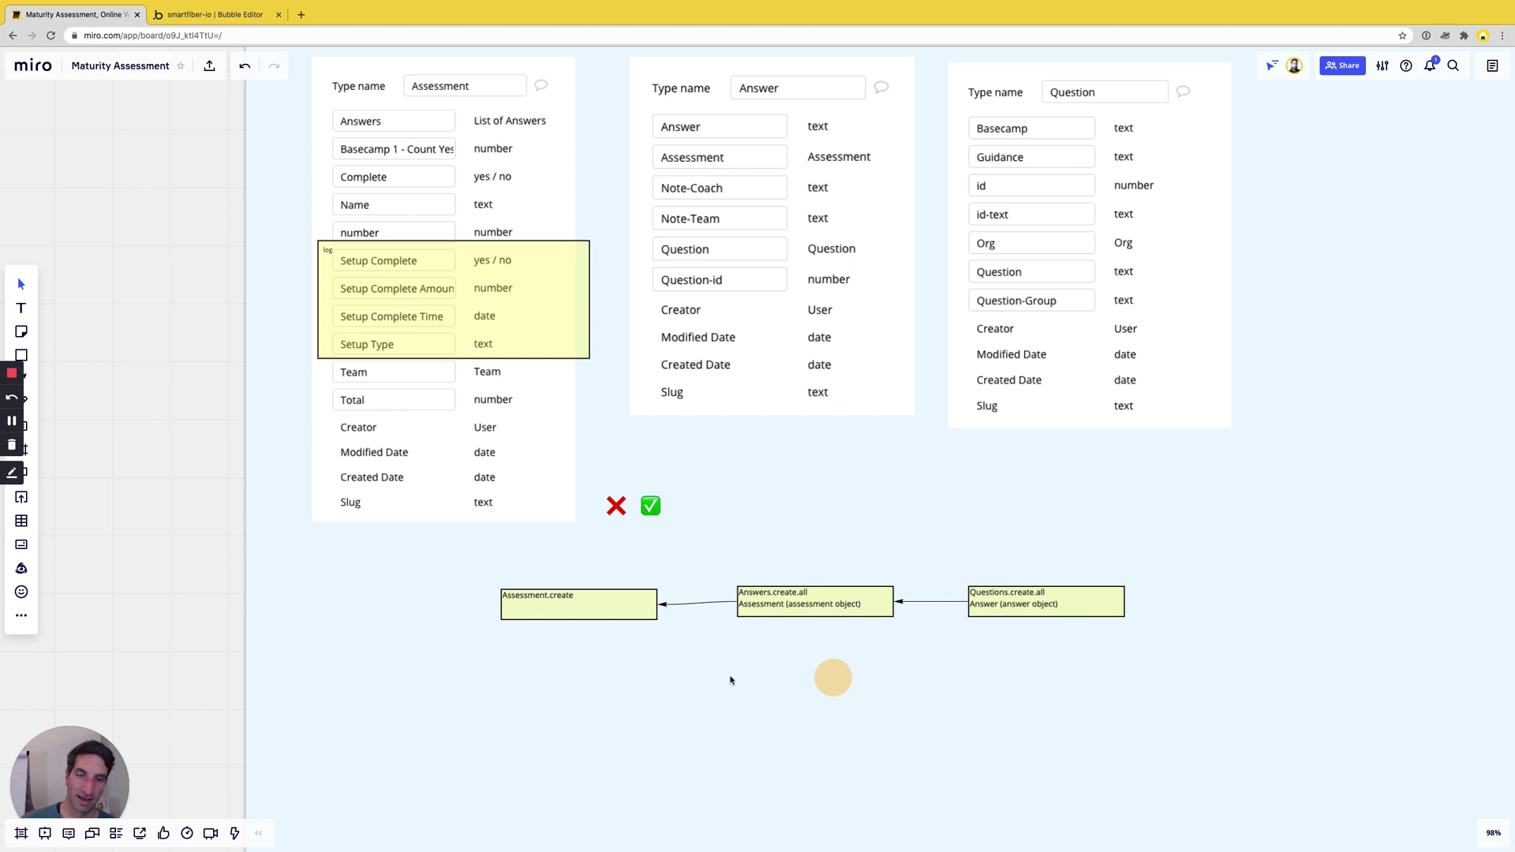
Duplicate the connected three-box row beneath itself and extend the copied Answers.create.all box with the lines "Question" and "*", enlarging it to fit
{"action": "left_click_drag", "start_coordinate": [479, 561], "coordinate": [1187, 668]}
{"action": "key", "text": "ctrl+d"}
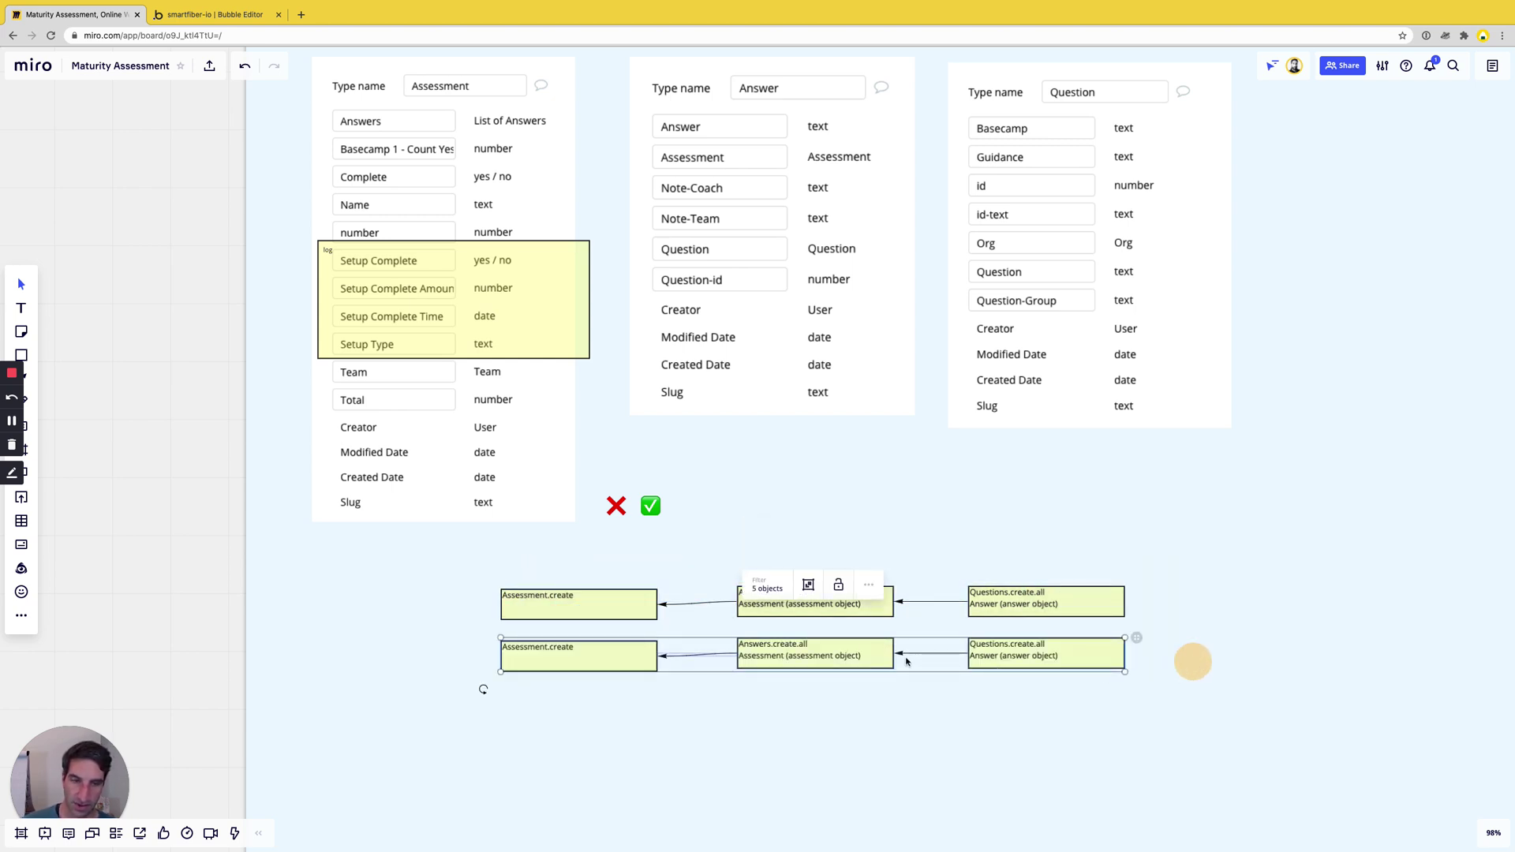
{"action": "left_click", "coordinate": [844, 662]}
{"action": "left_click", "coordinate": [841, 657]}
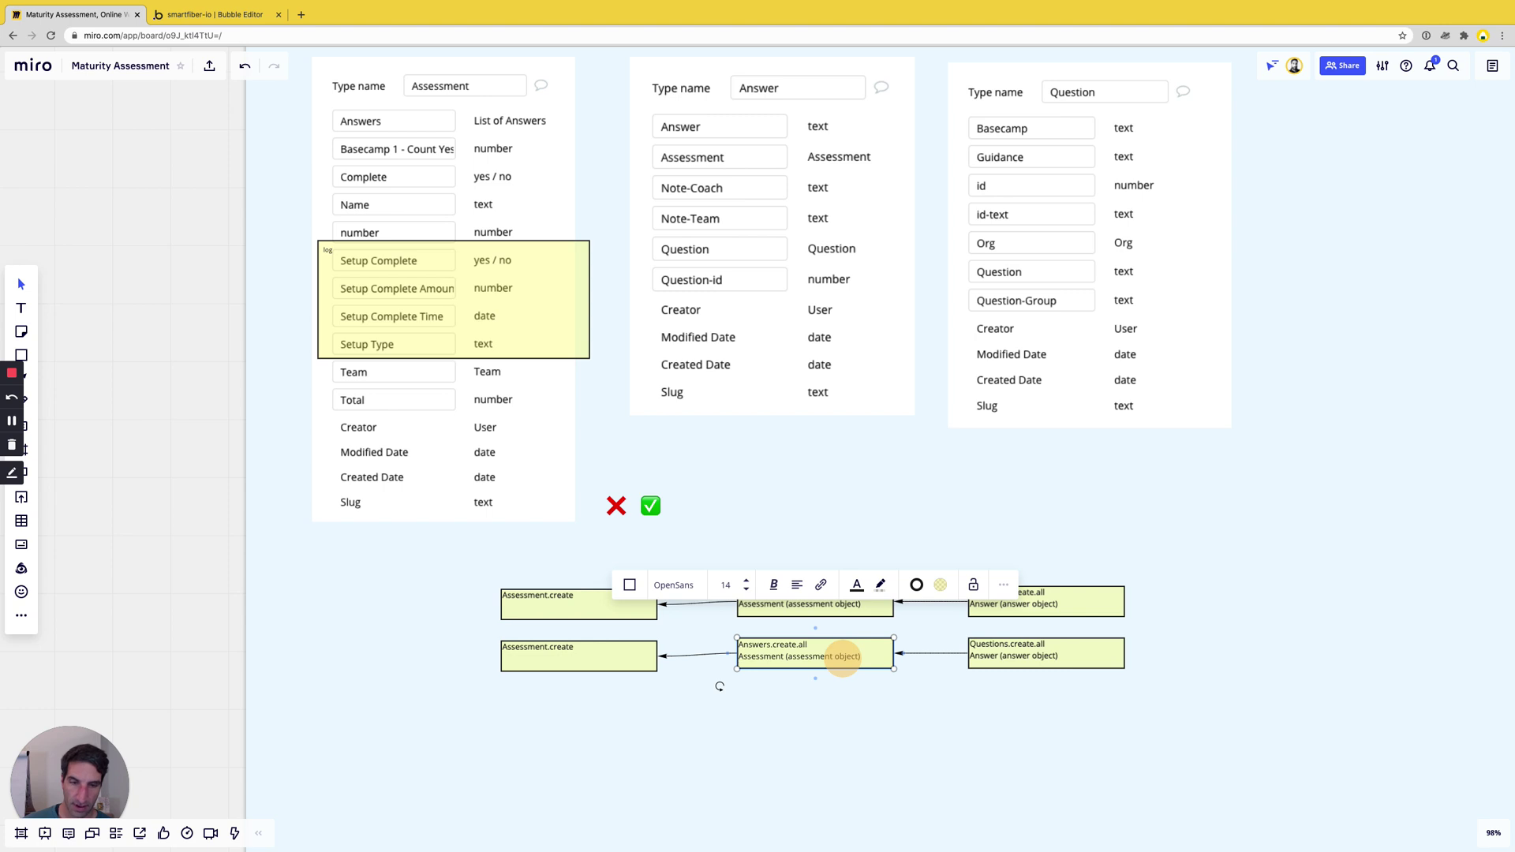
{"action": "key", "text": "Return"}
{"action": "type", "text": "Questions"}
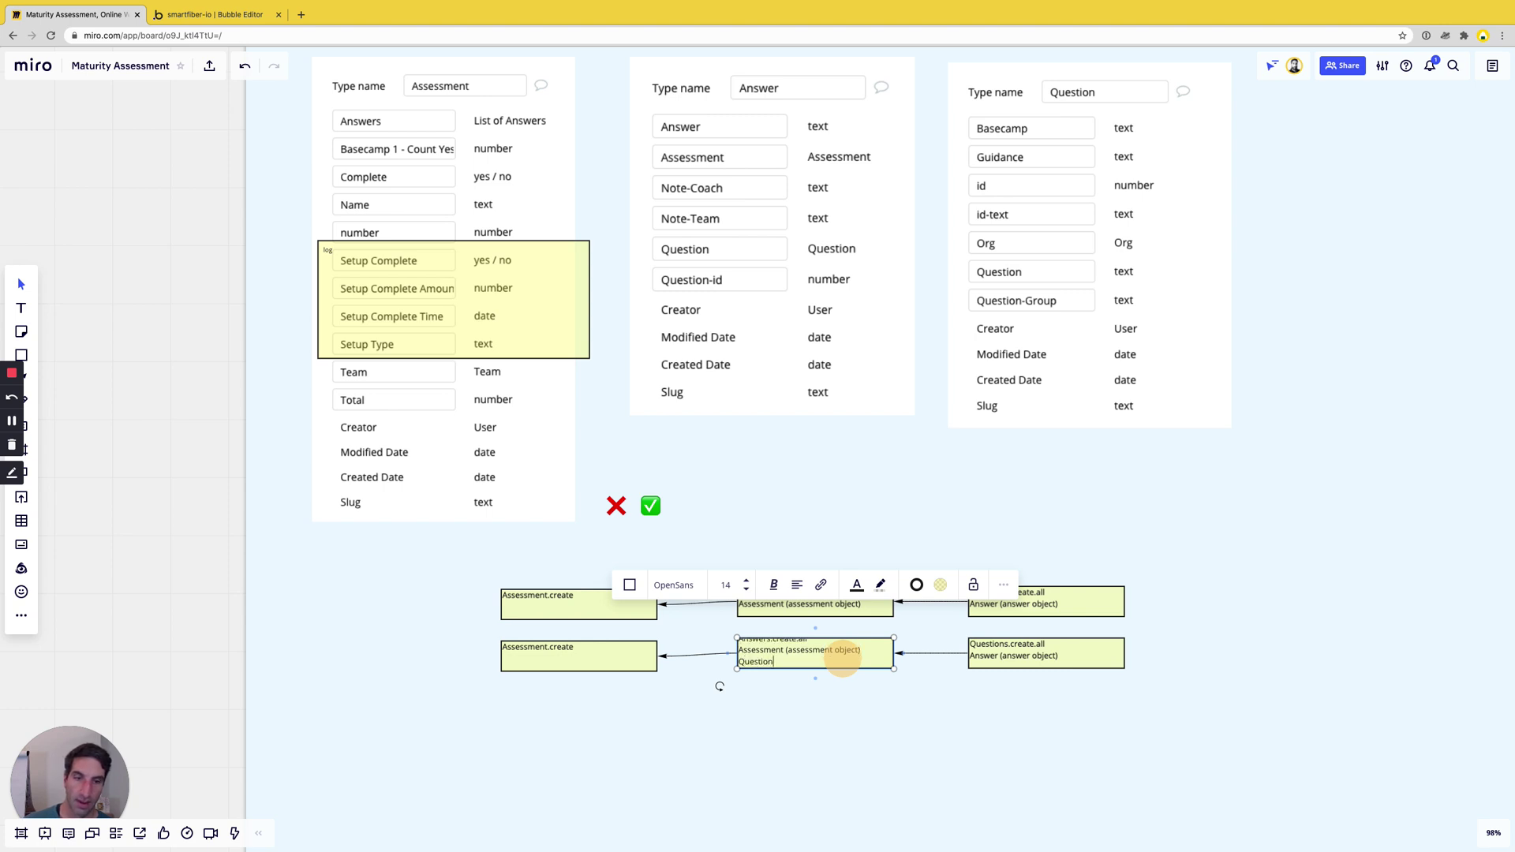
{"action": "key", "text": "Return"}
{"action": "type", "text": "*"}
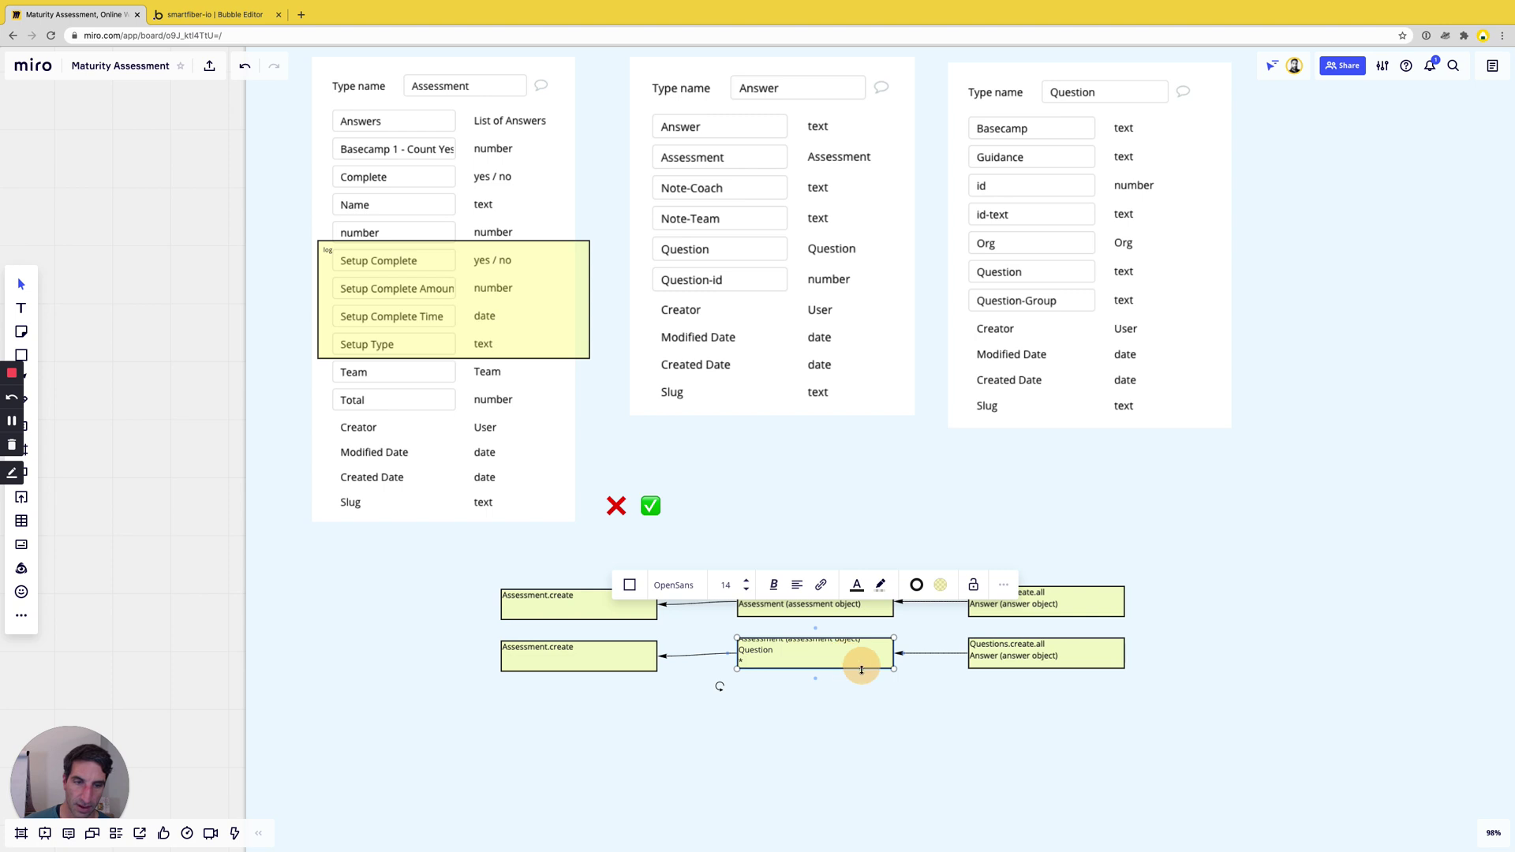
{"action": "left_click_drag", "start_coordinate": [862, 670], "coordinate": [861, 732]}
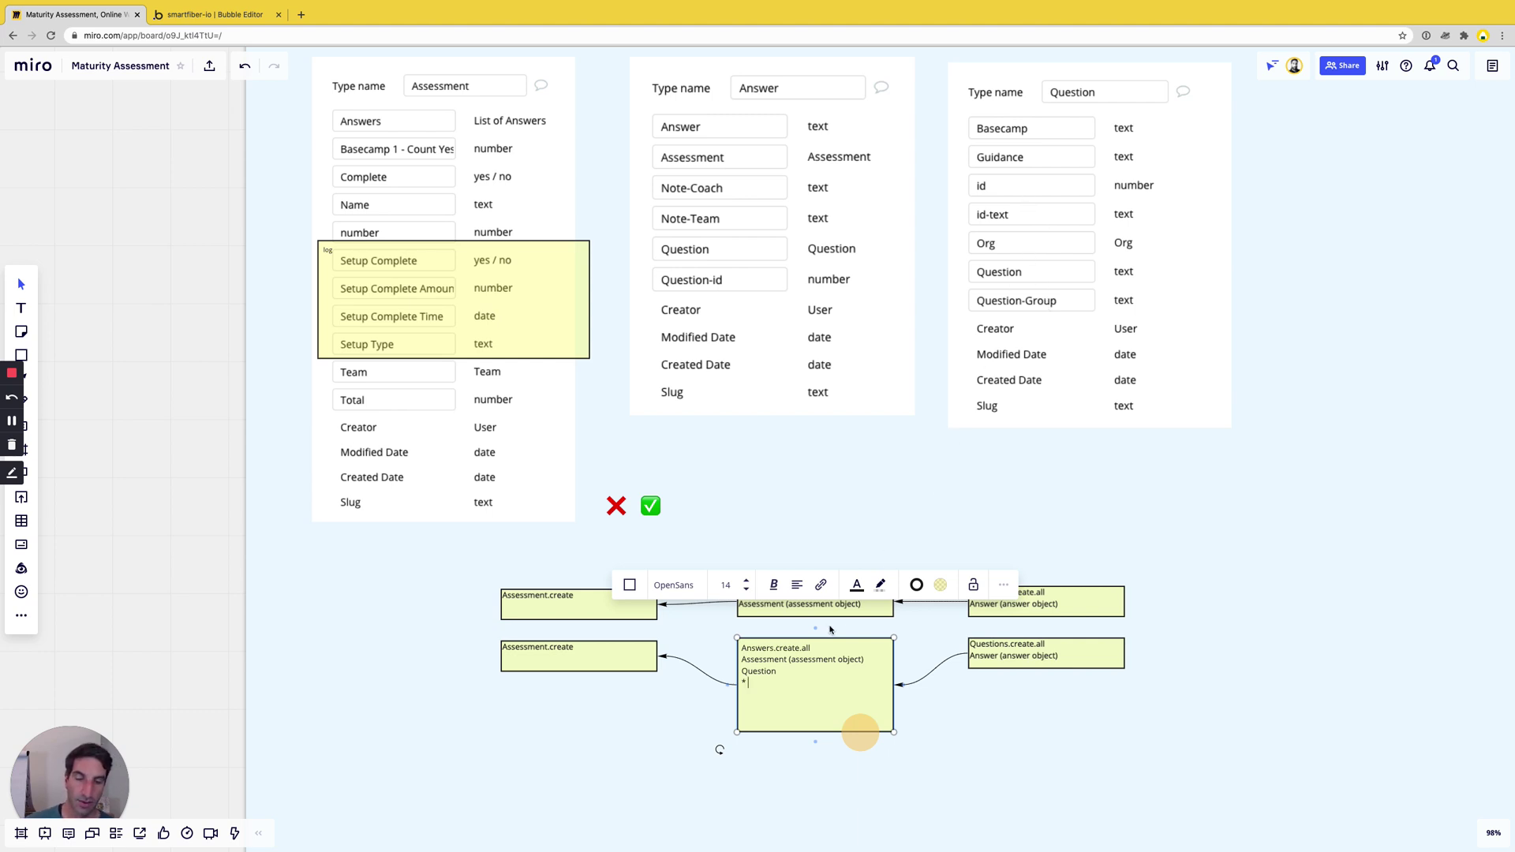
Make the arrow between Questions.create.all and Answers.create.all in the second row dashed
{"action": "left_click", "coordinate": [1000, 659]}
{"action": "left_click", "coordinate": [945, 661]}
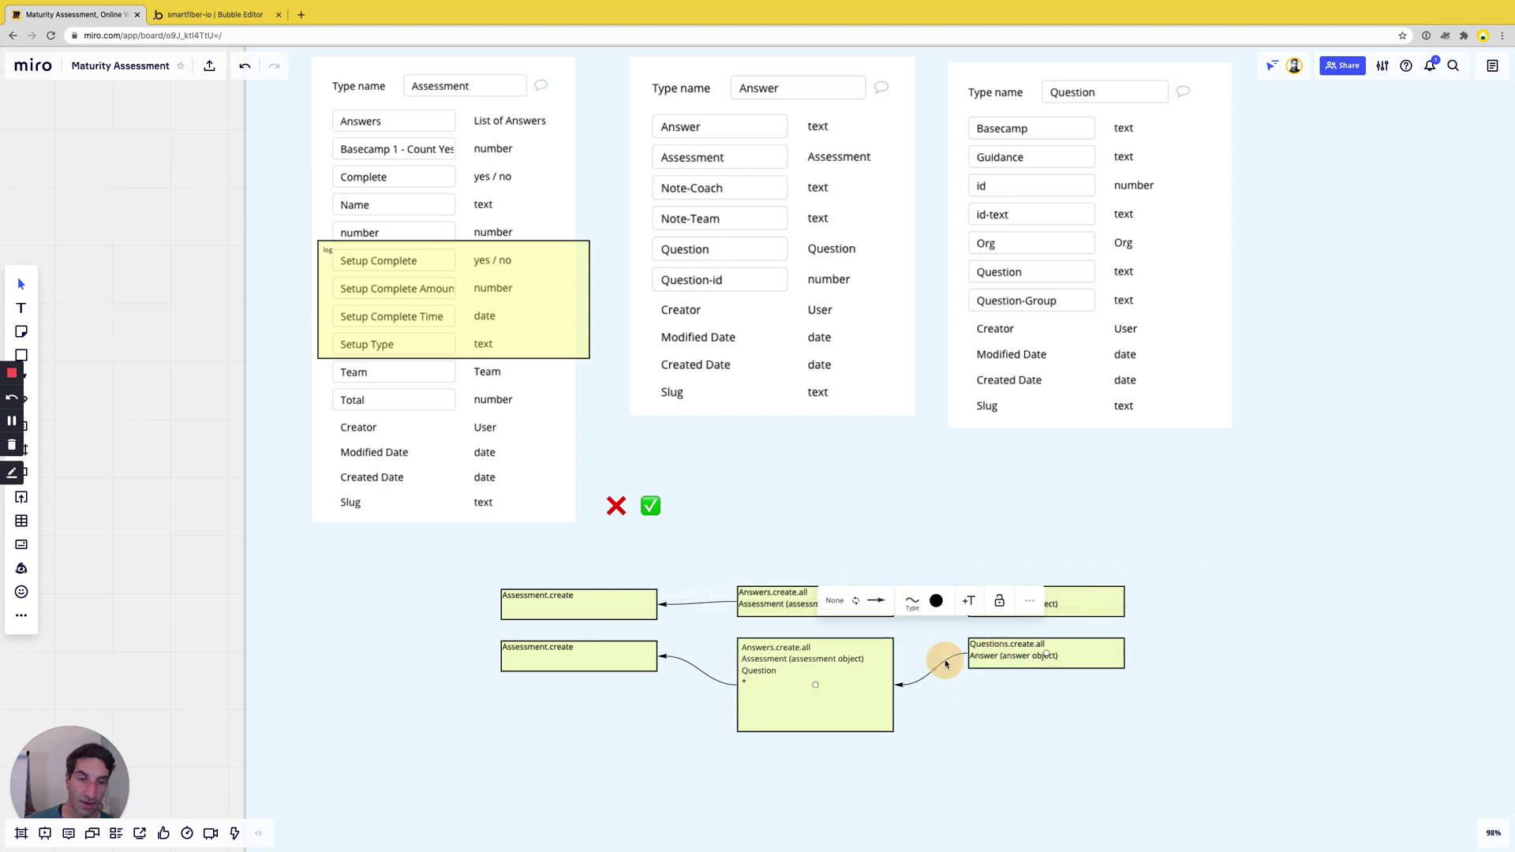
{"action": "left_click", "coordinate": [909, 602]}
{"action": "left_click", "coordinate": [916, 697]}
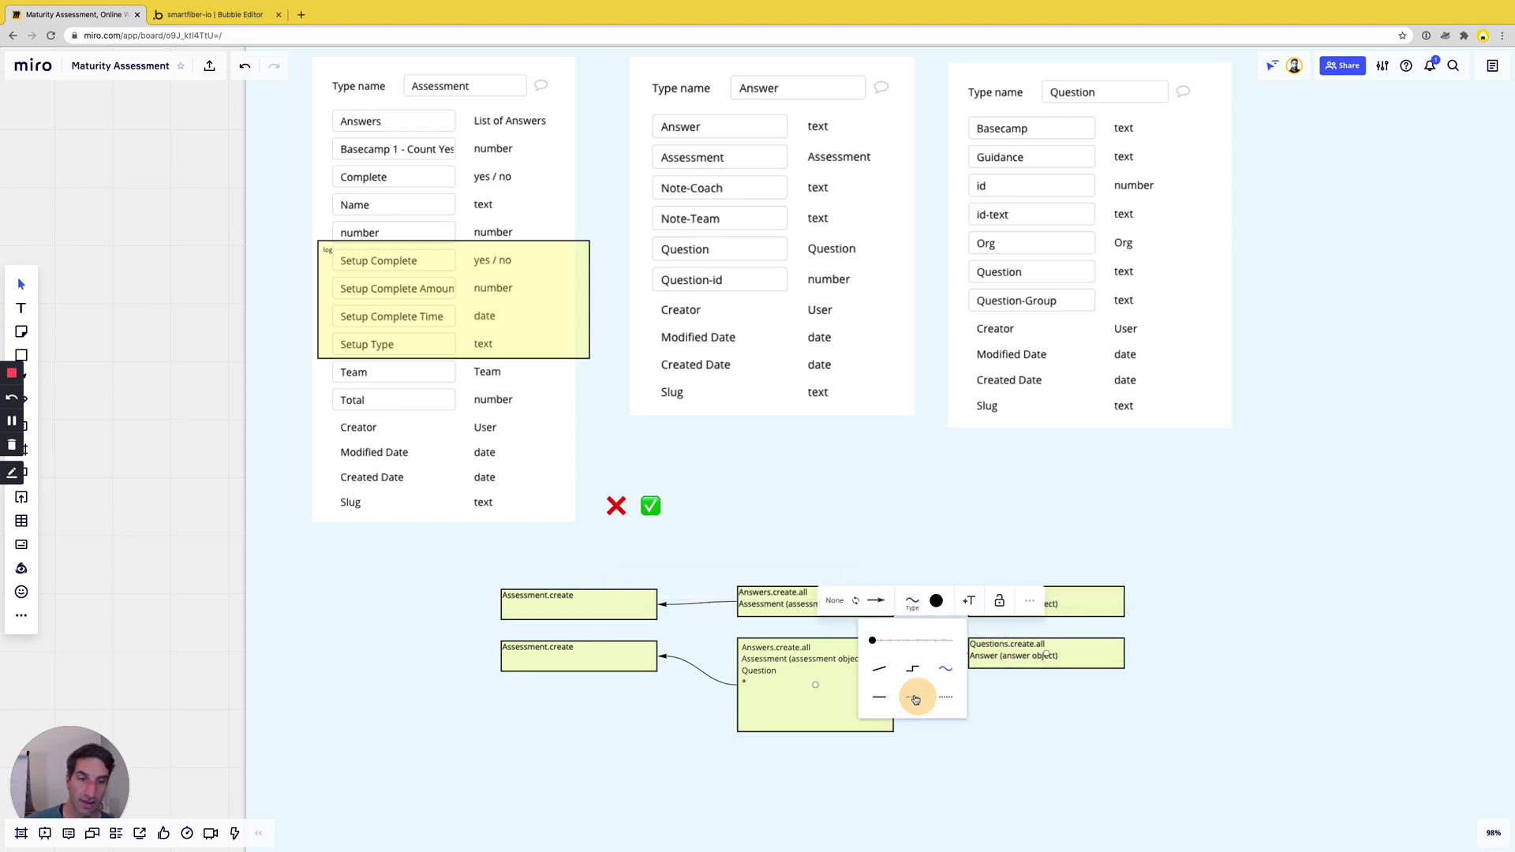
{"action": "left_click", "coordinate": [804, 663]}
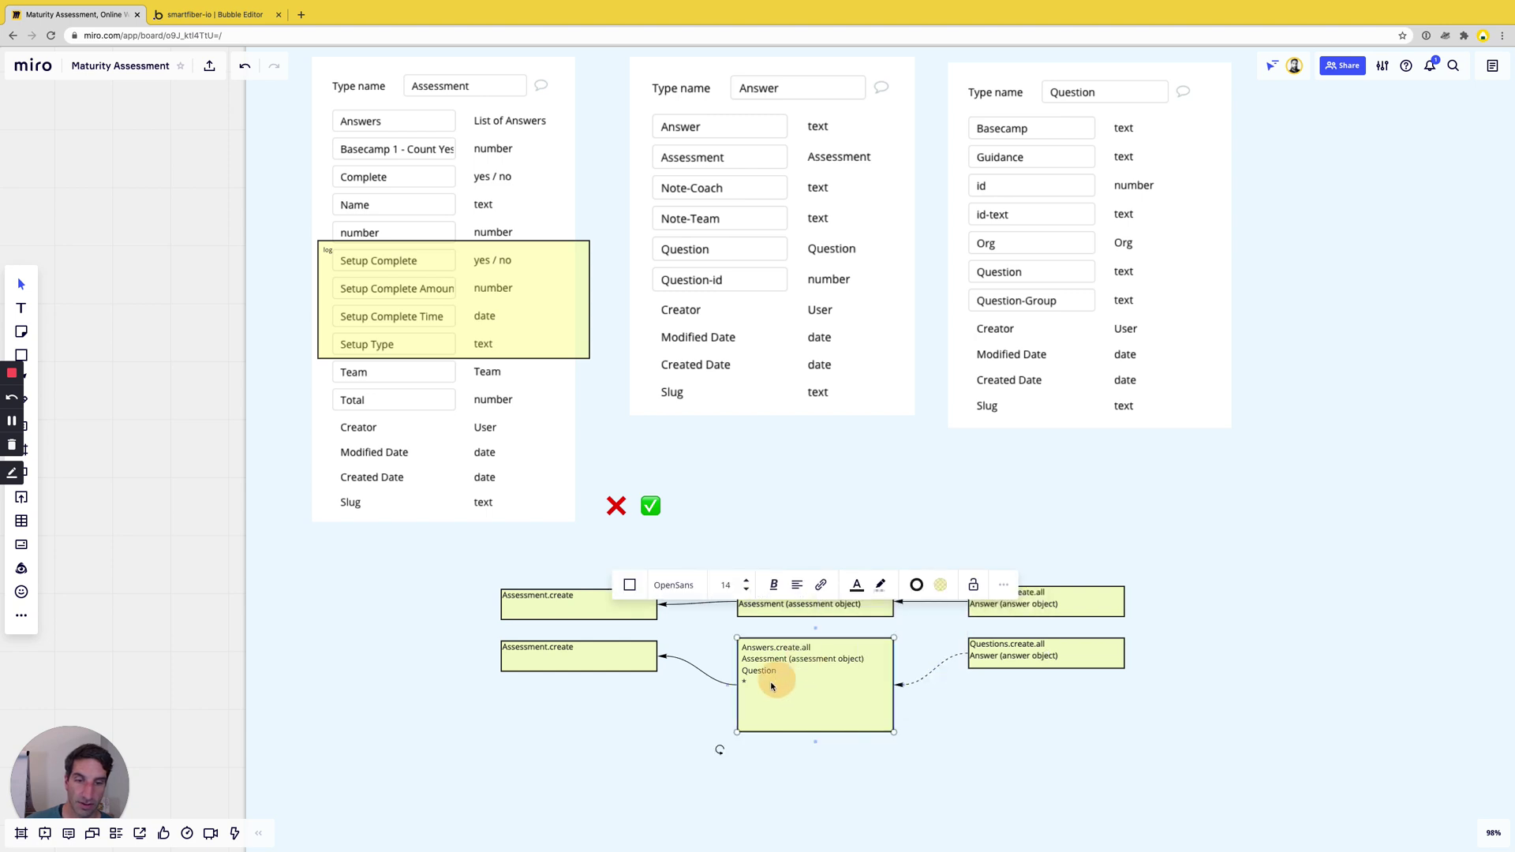
List "* id", "* question text", "* guidance text" and "* basecamp" under Question in the second-row Answers.create.all box
{"action": "left_click", "coordinate": [771, 683]}
{"action": "type", "text": "id"}
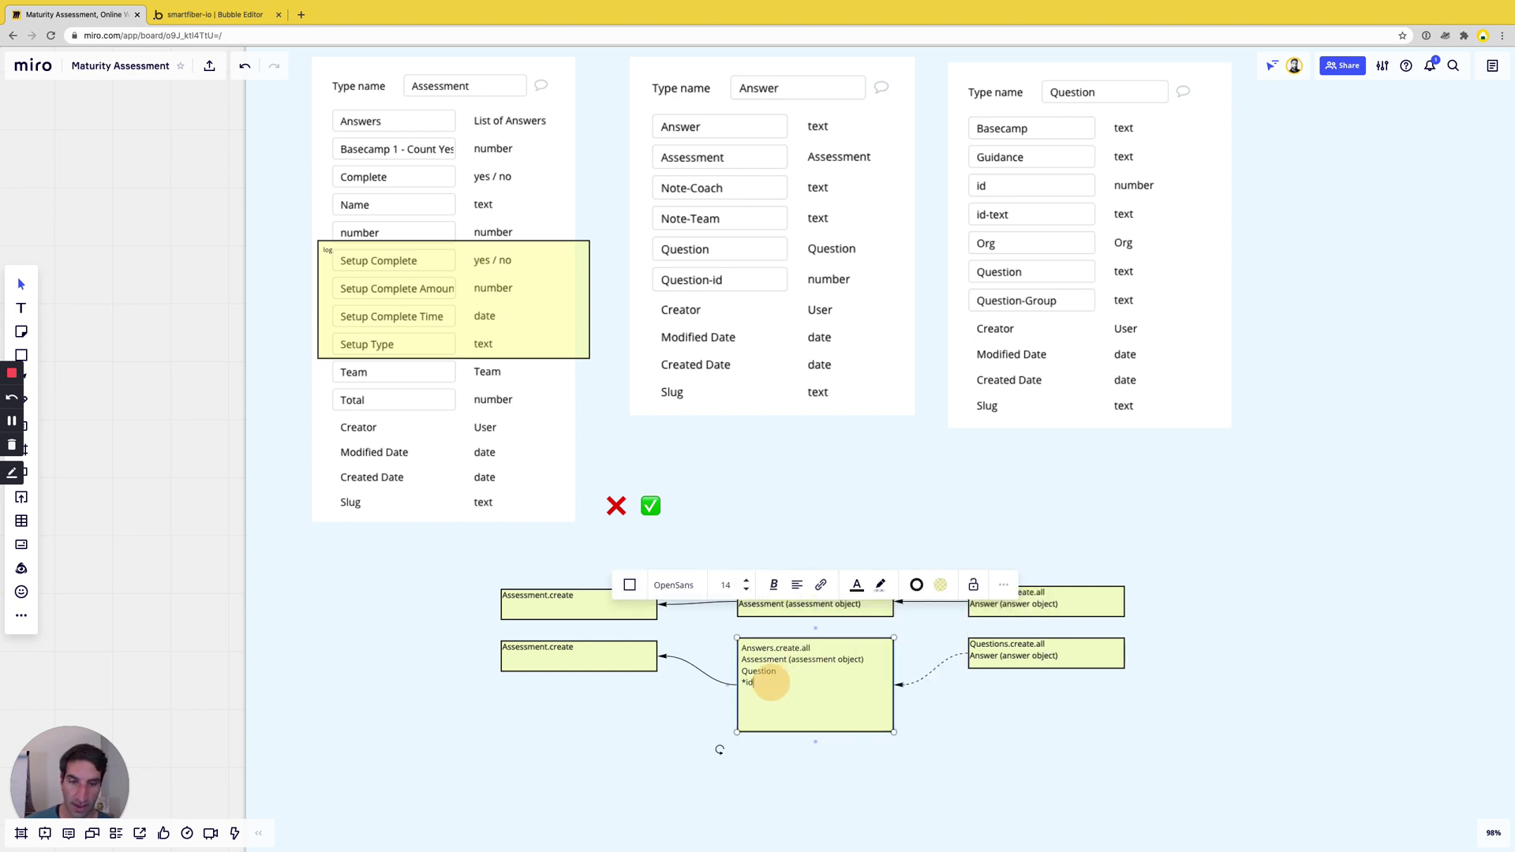
{"action": "type", "text": "id"}
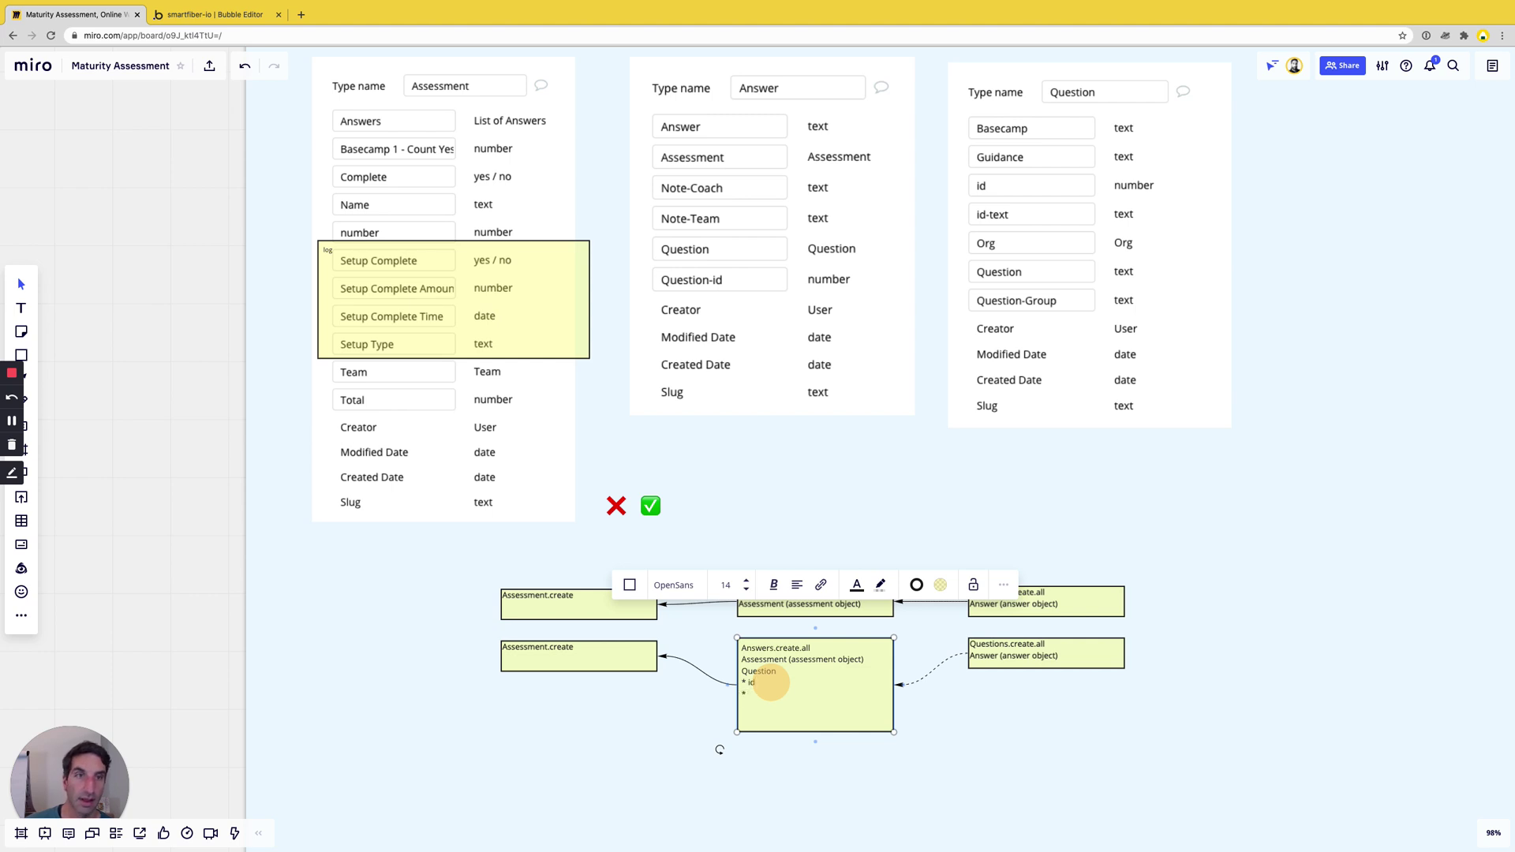
{"action": "type", "text": "question text"}
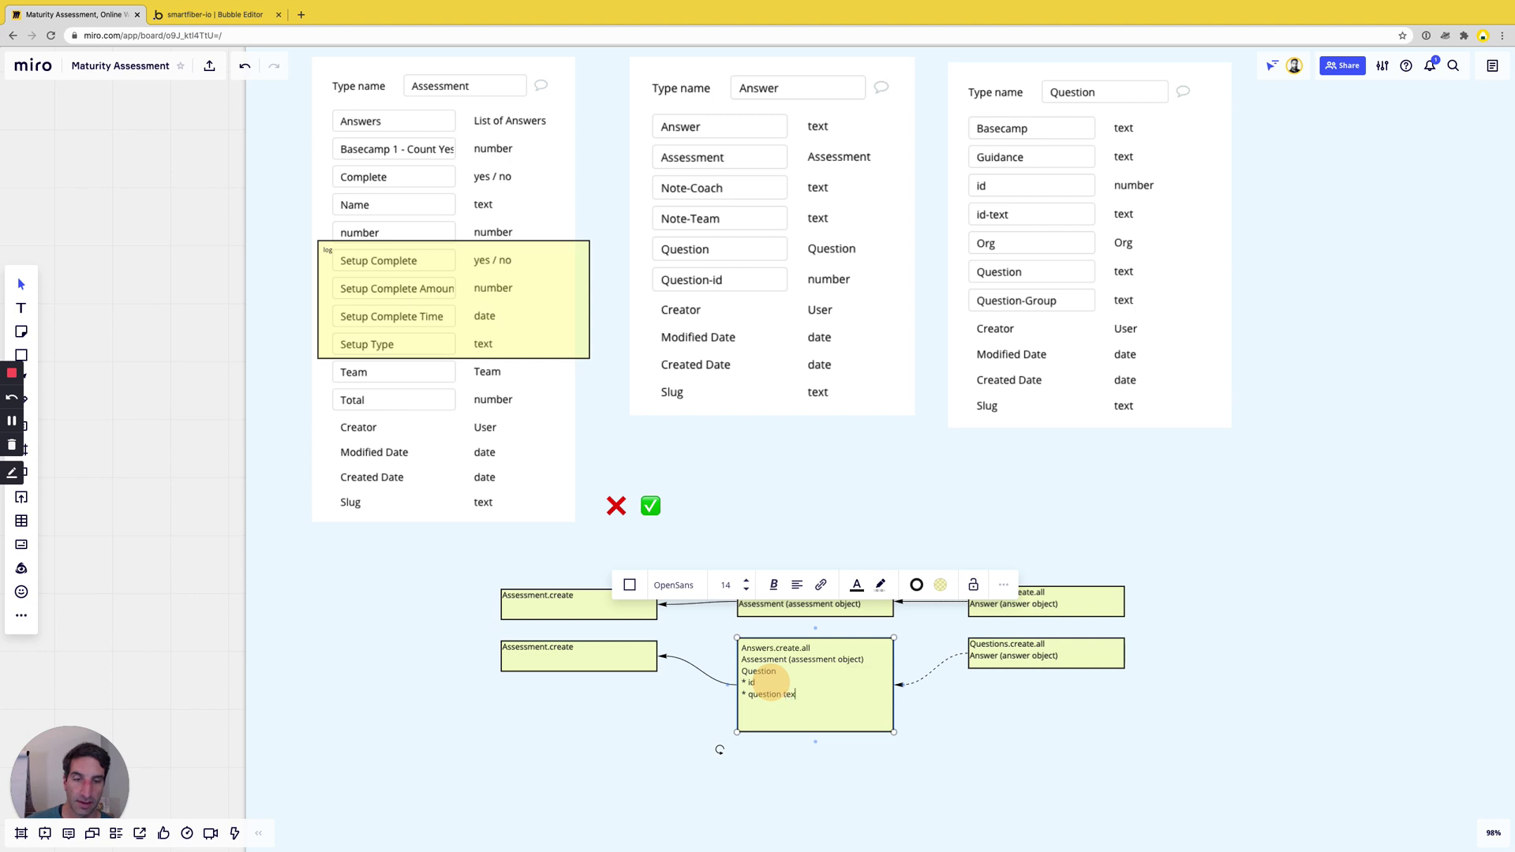
{"action": "key", "text": "Return"}
{"action": "type", "text": "gui"}
{"action": "type", "text": "dance text *"}
{"action": "type", "text": " based"}
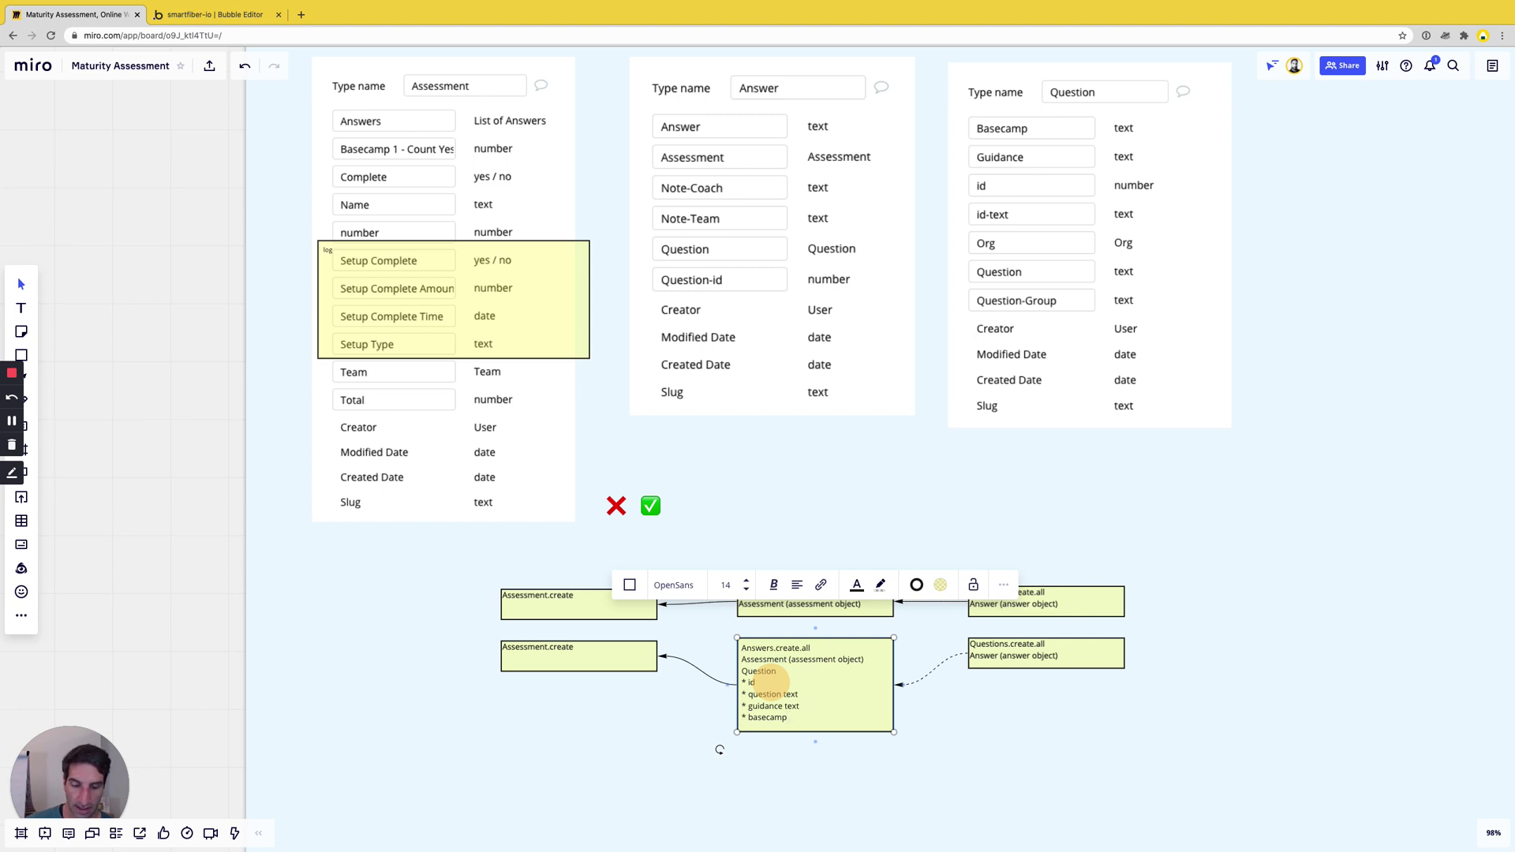
Add the line "* group (text -- filtering)" below basecamp in the second-row Answers.create.all box
{"action": "key", "text": "Return"}
{"action": "type", "text": "*"}
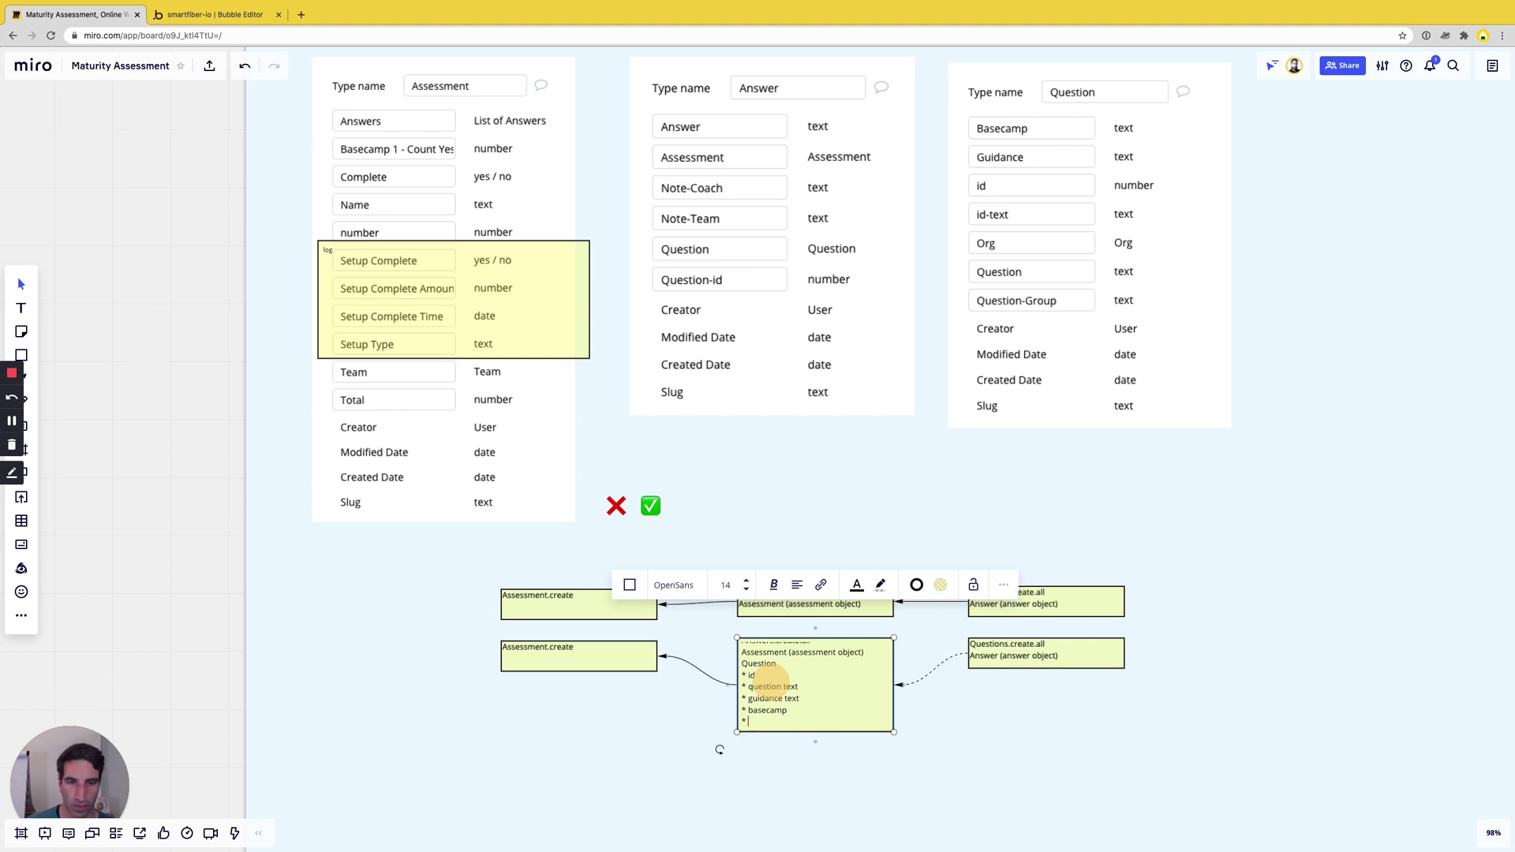
{"action": "type", "text": " group"}
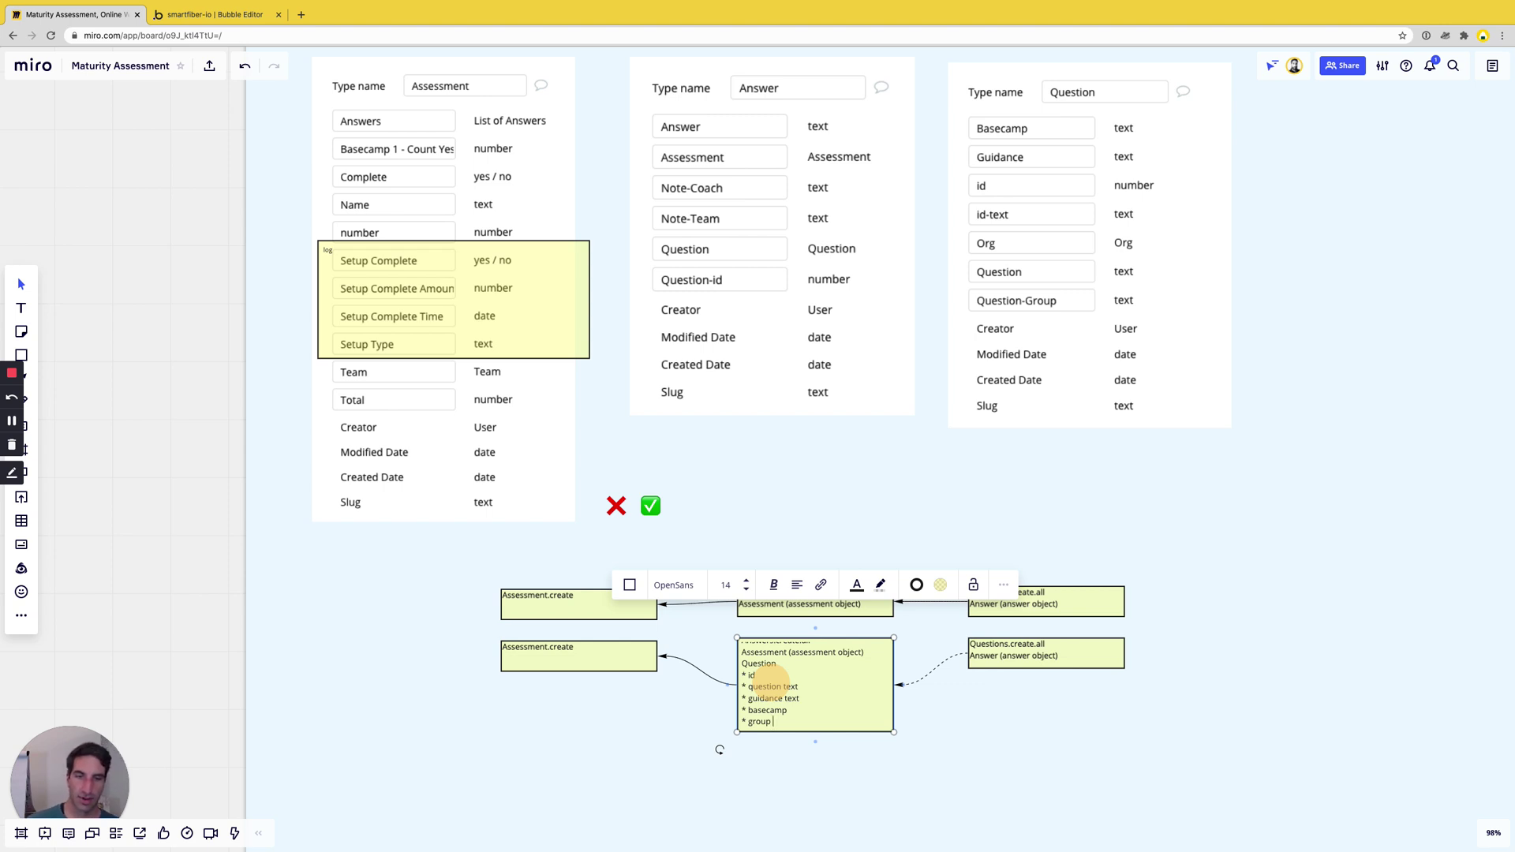
{"action": "type", "text": " (text"}
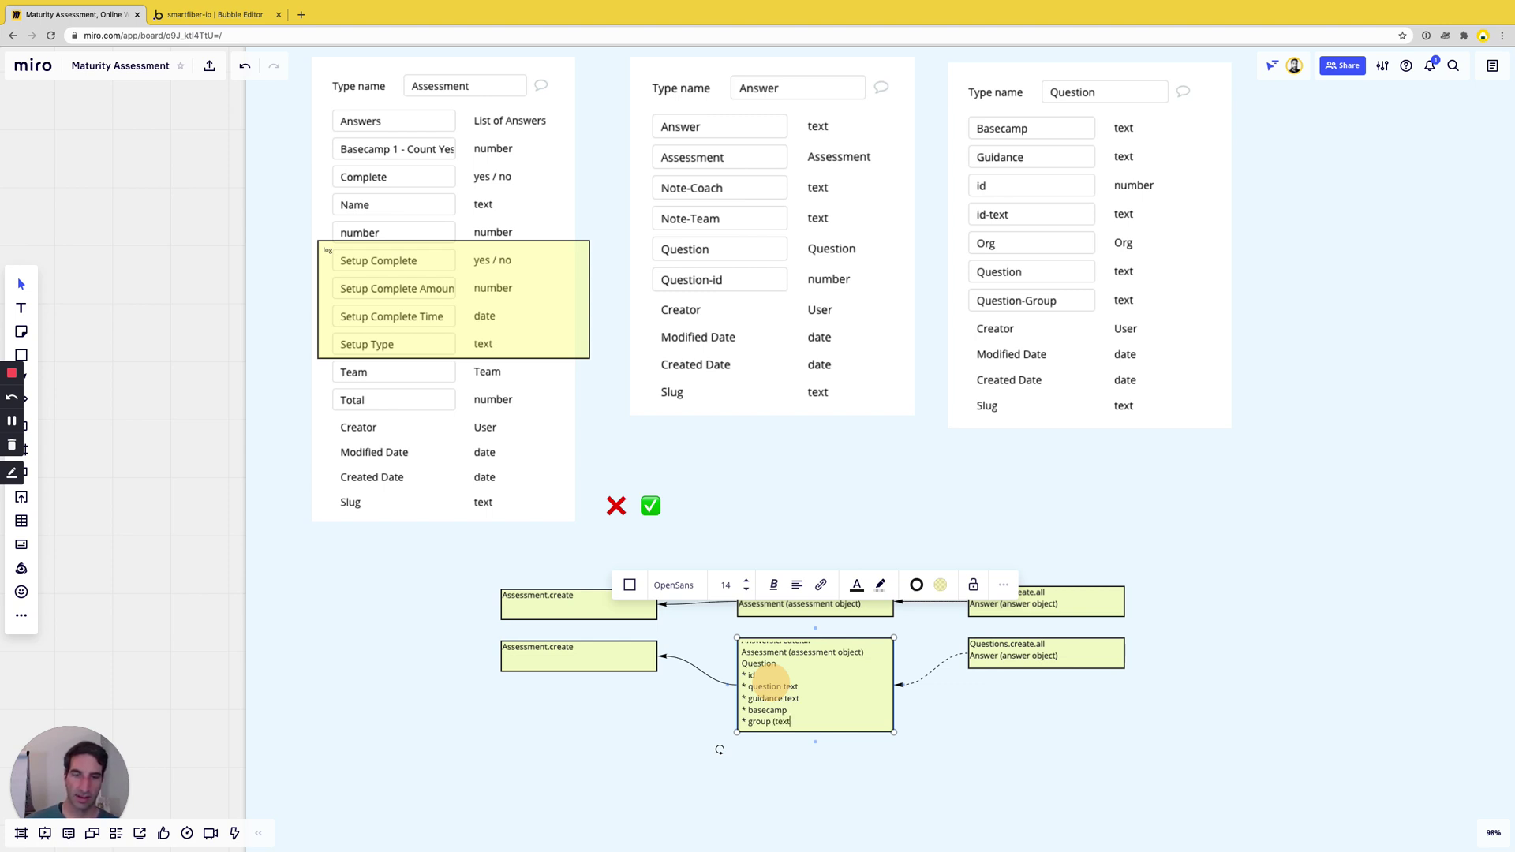
{"action": "type", "text": " --"}
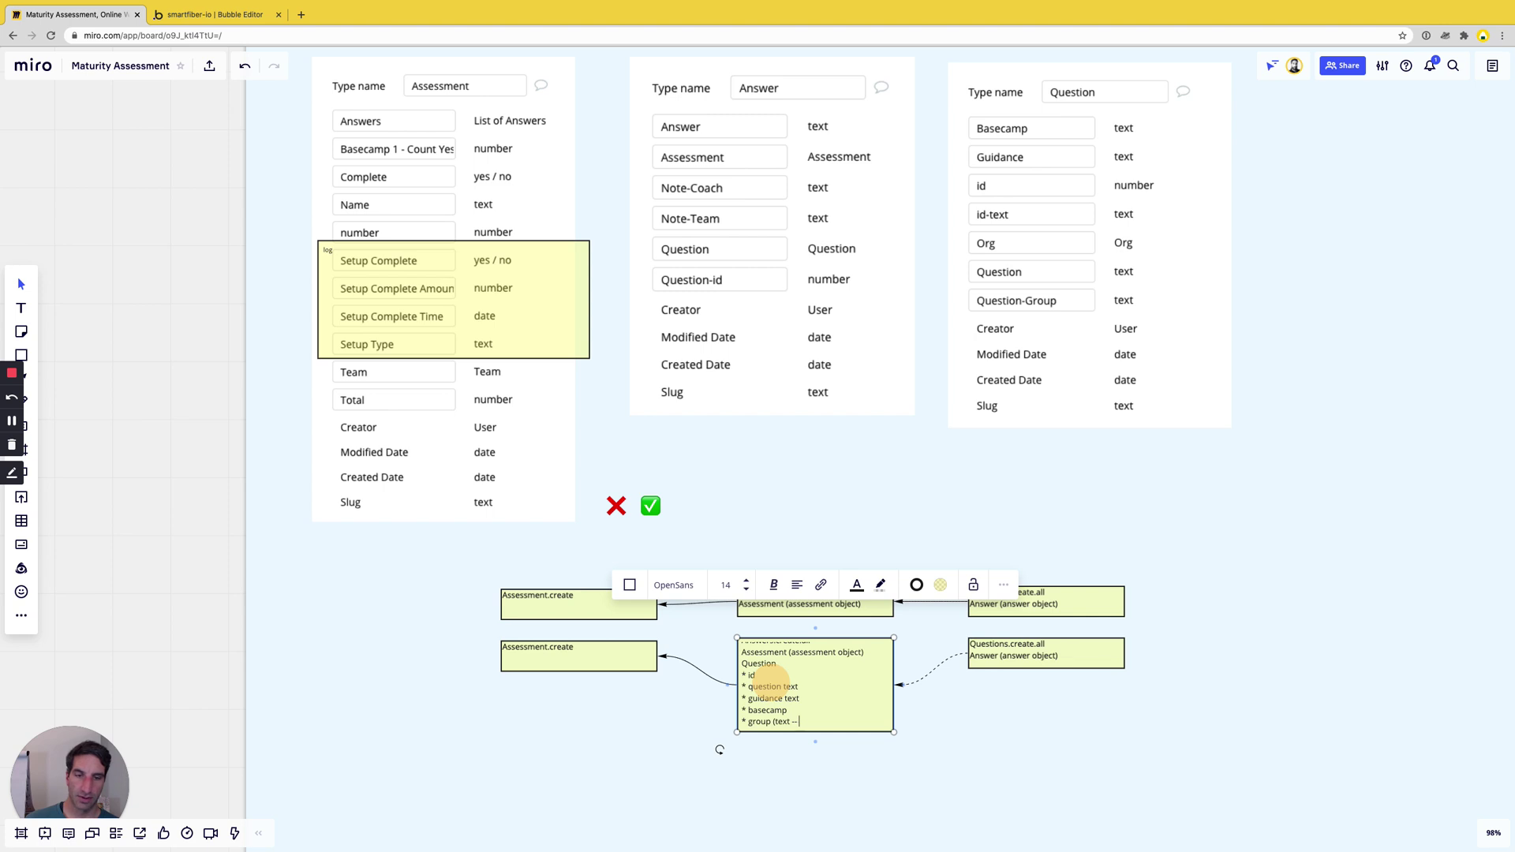
{"action": "type", "text": " filtering)"}
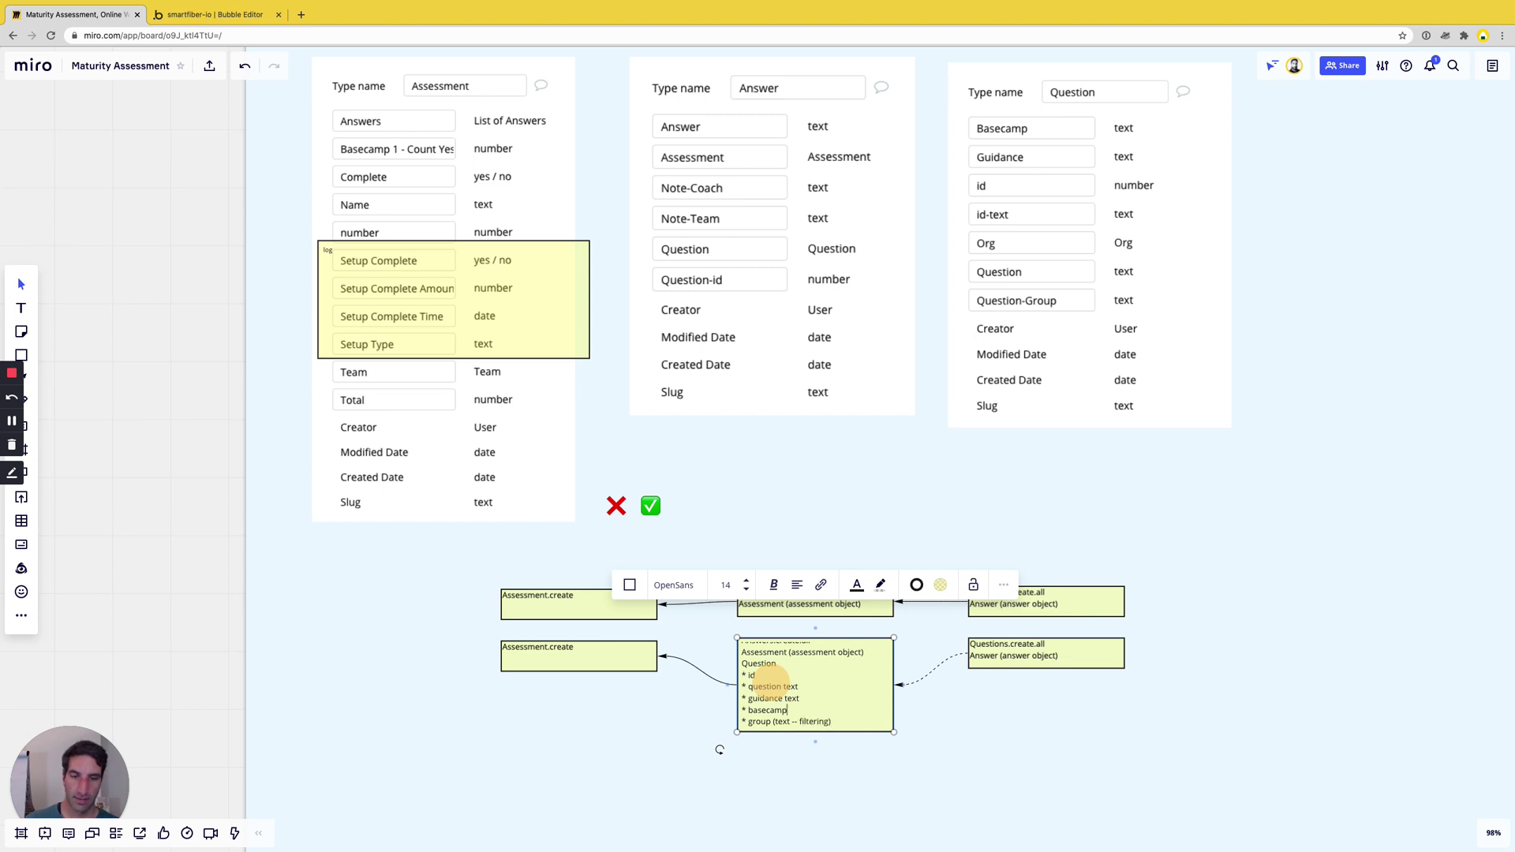
Add "(text - filtering)" to the basecamp line and put "text" in parentheses on the guidance and question lines
{"action": "type", "text": ".text - filt"}
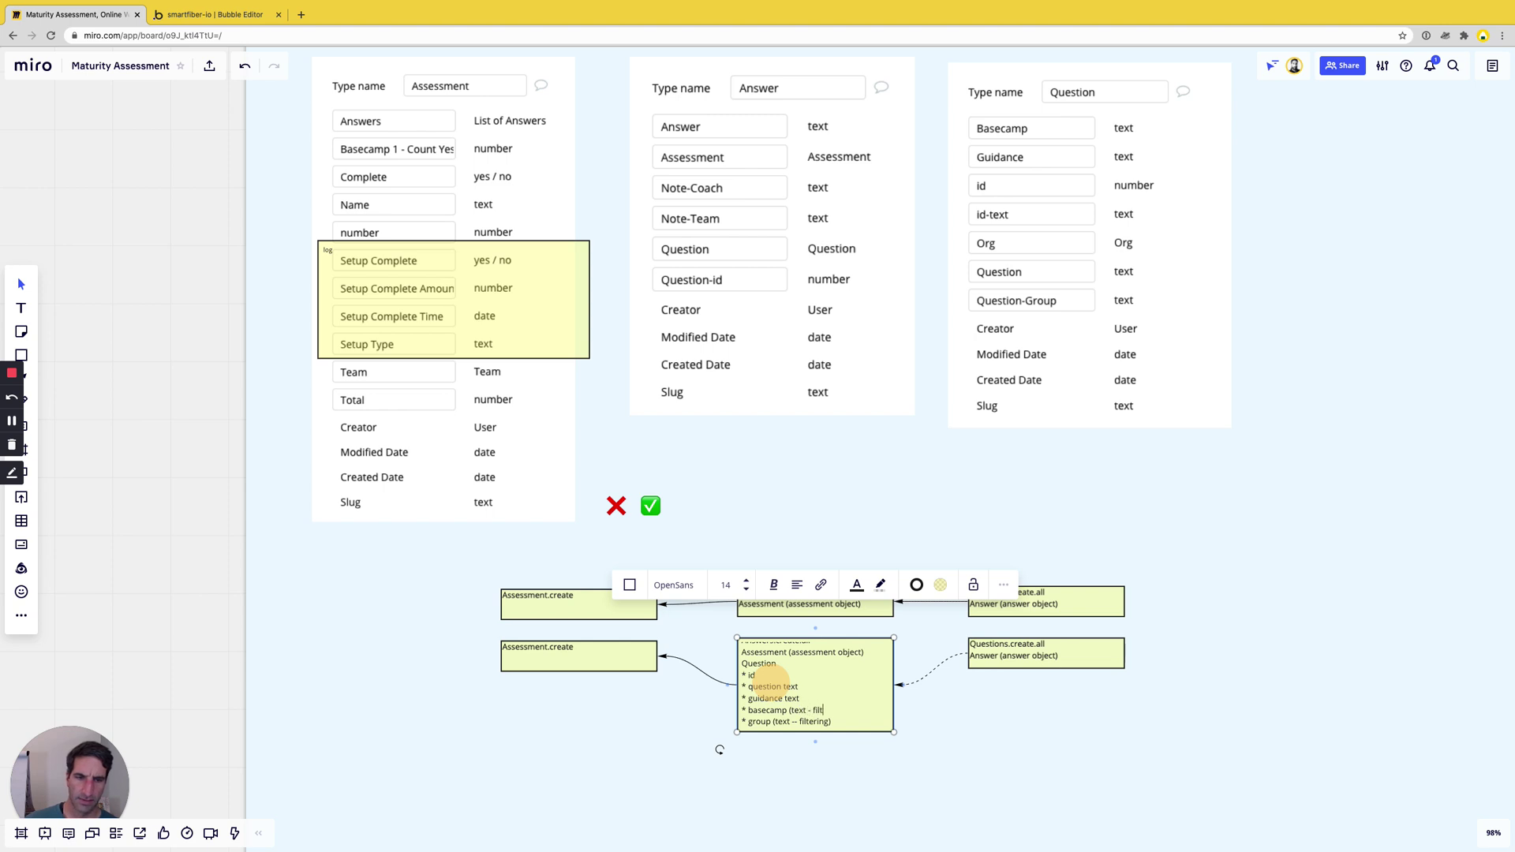
{"action": "type", "text": "er)ing"}
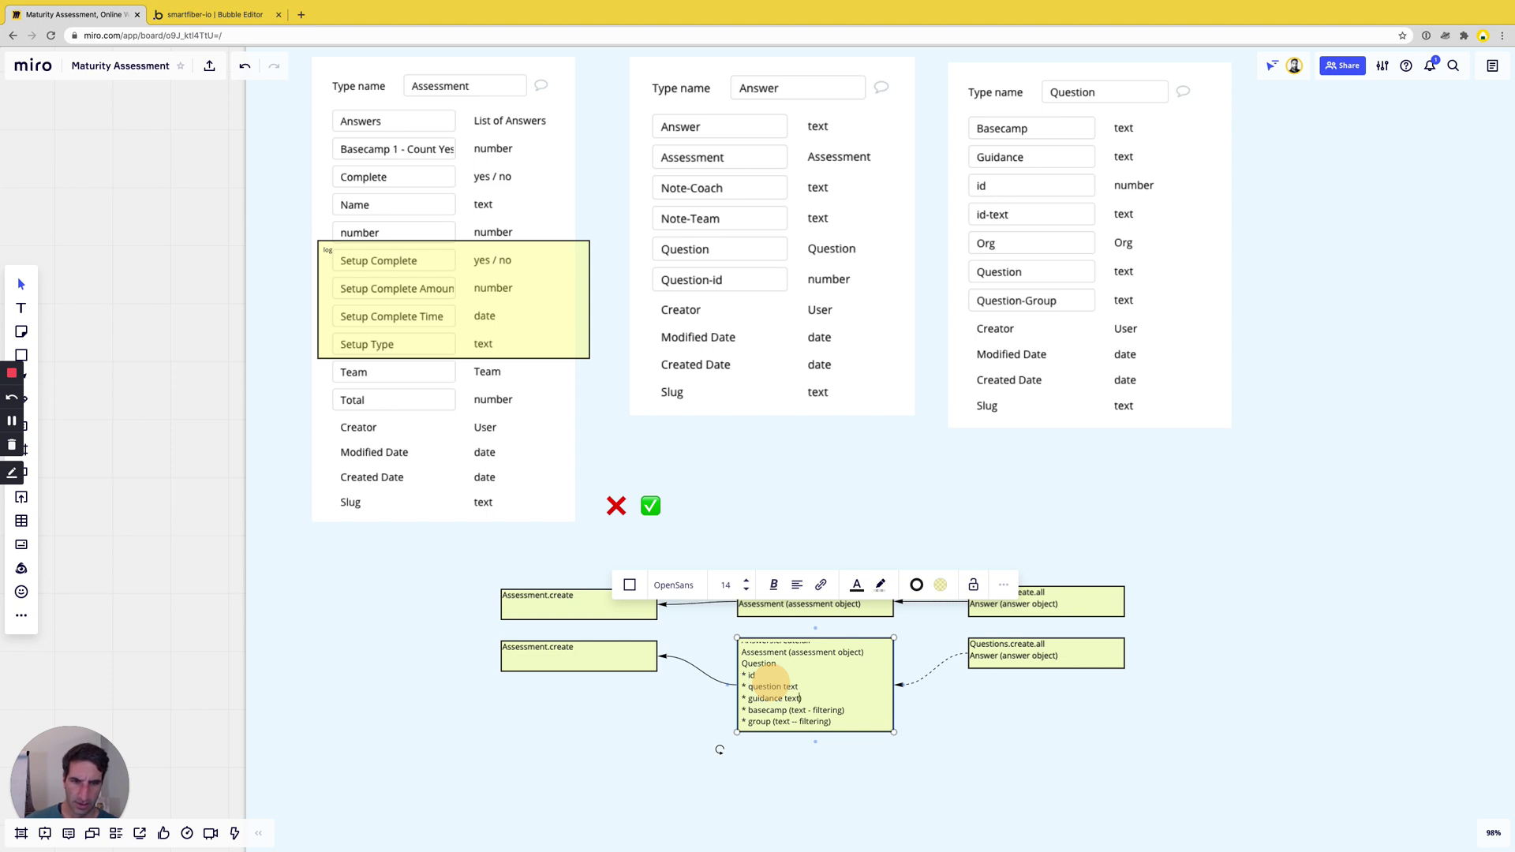
{"action": "type", "text": "("}
{"action": "key", "text": "Up"}
{"action": "type", "text": "("}
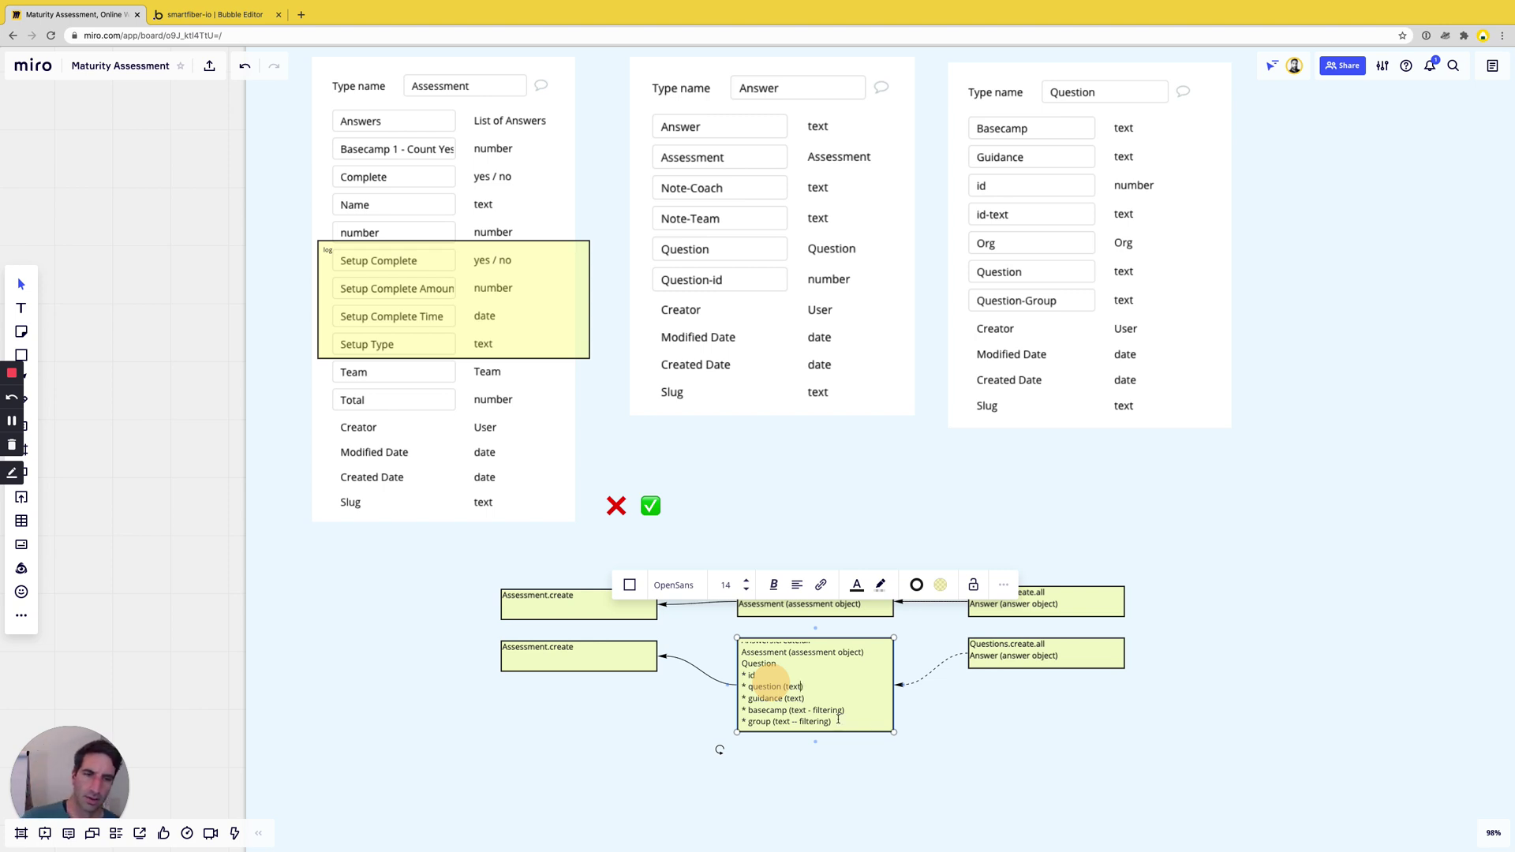
{"action": "left_click", "coordinate": [1034, 725]}
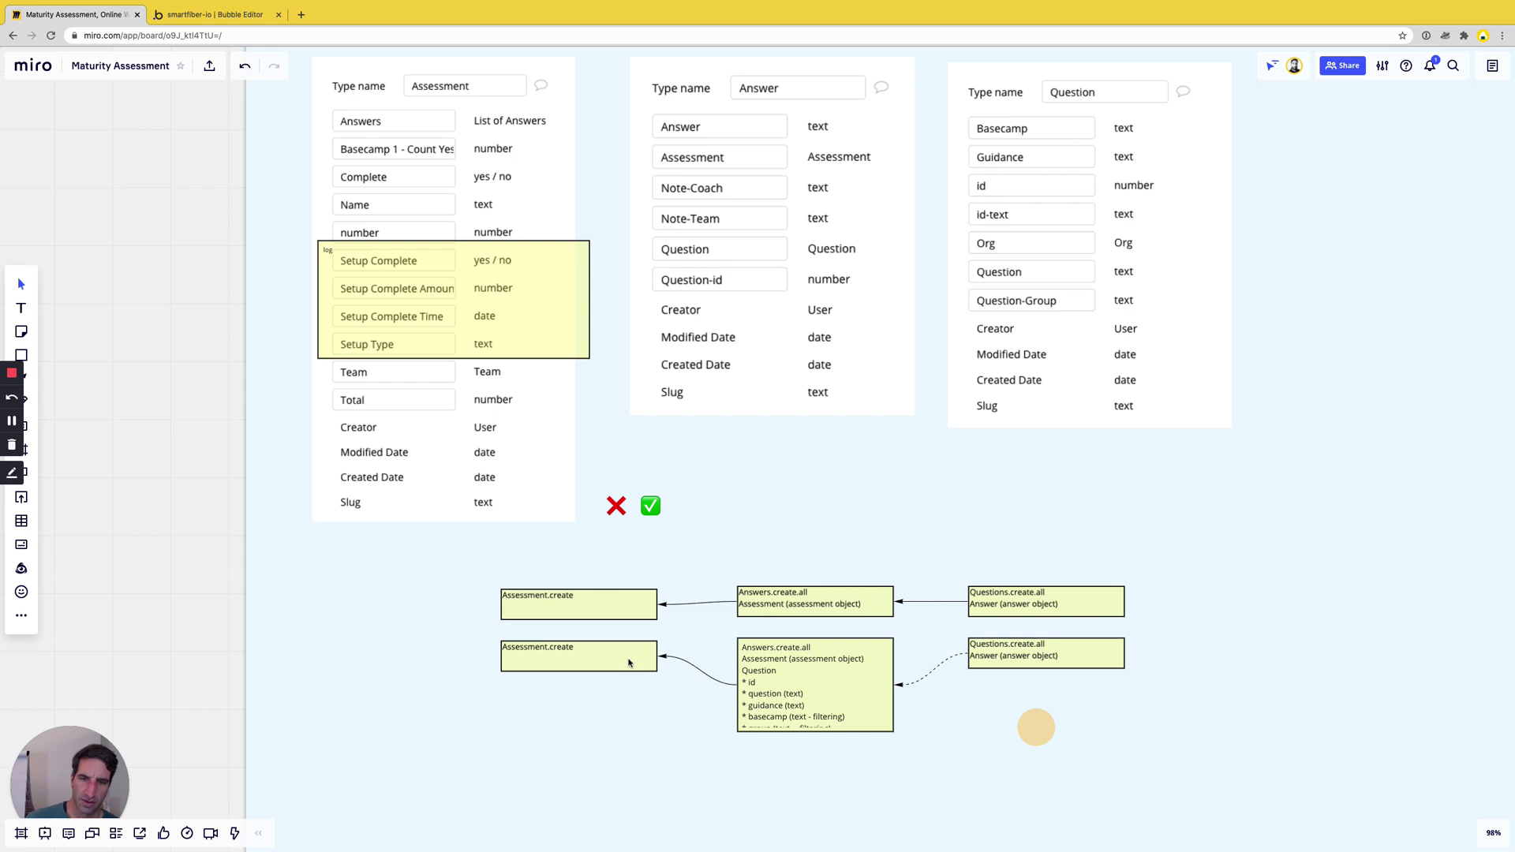
Extend the second-row Answers.create.all box downward to fit all its lines and deselect it
{"action": "left_click", "coordinate": [792, 728]}
{"action": "left_click_drag", "start_coordinate": [792, 730], "coordinate": [785, 758]}
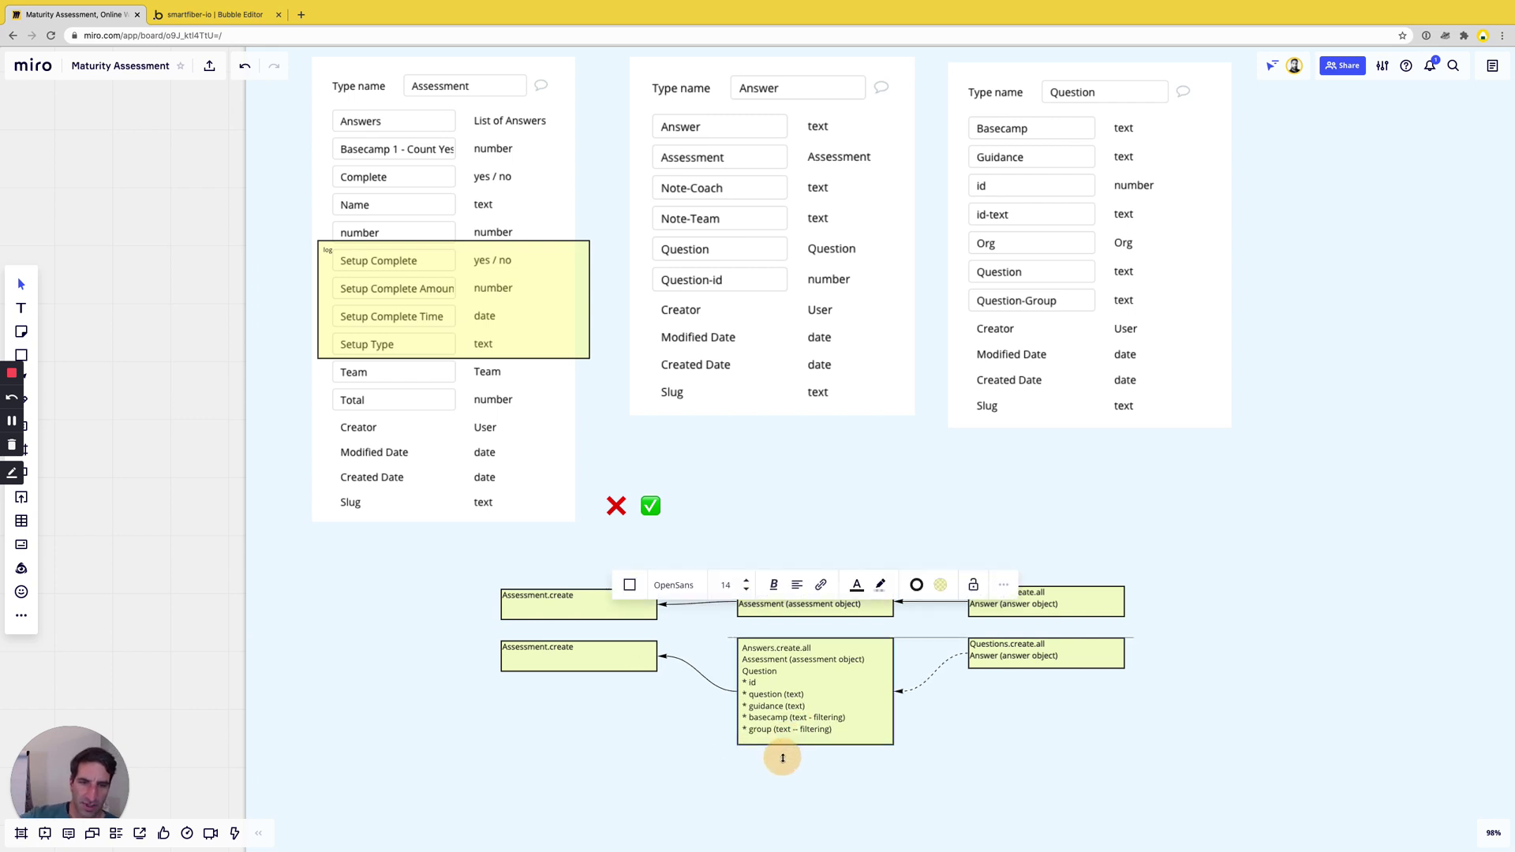
{"action": "left_click", "coordinate": [598, 655]}
{"action": "left_click", "coordinate": [759, 668]}
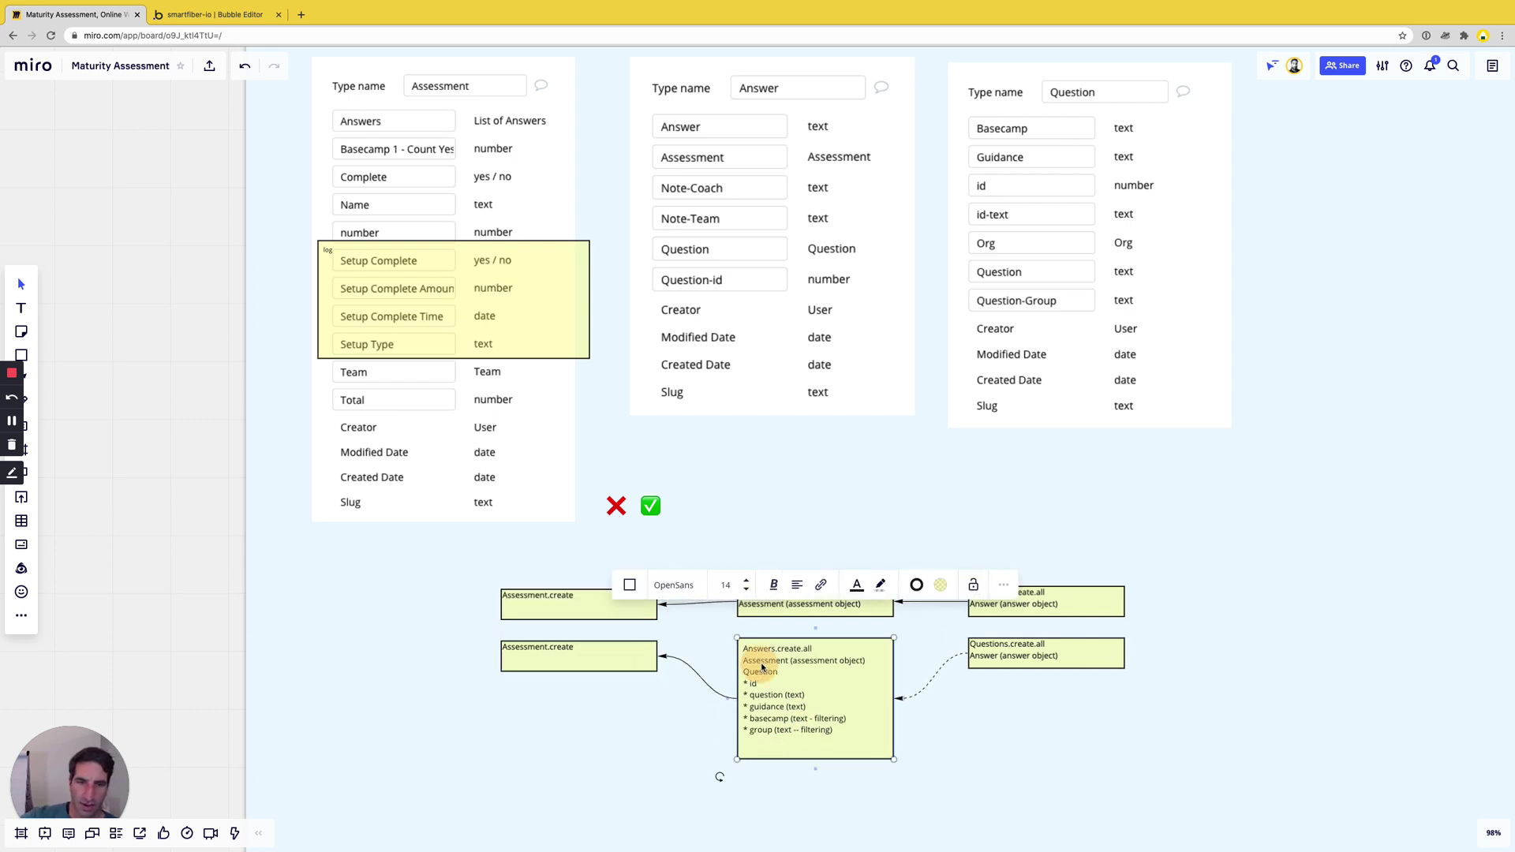
{"action": "left_click", "coordinate": [808, 652]}
{"action": "left_click", "coordinate": [812, 524]}
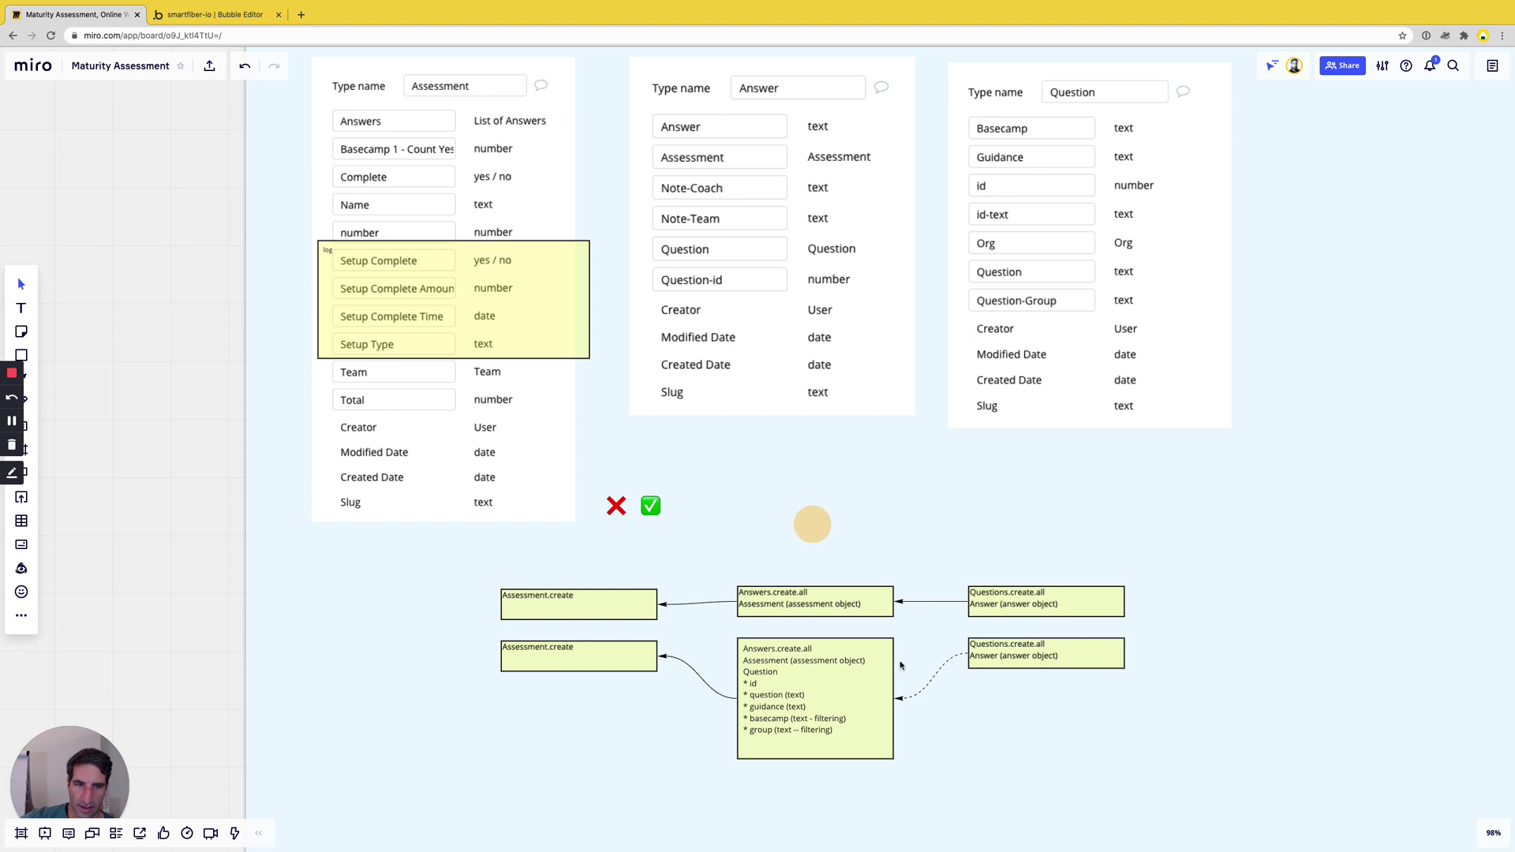
Nudge the first-row Assessment.create box up slightly and leave all boxes in the row deselected
{"action": "left_click_drag", "start_coordinate": [638, 604], "coordinate": [638, 599]}
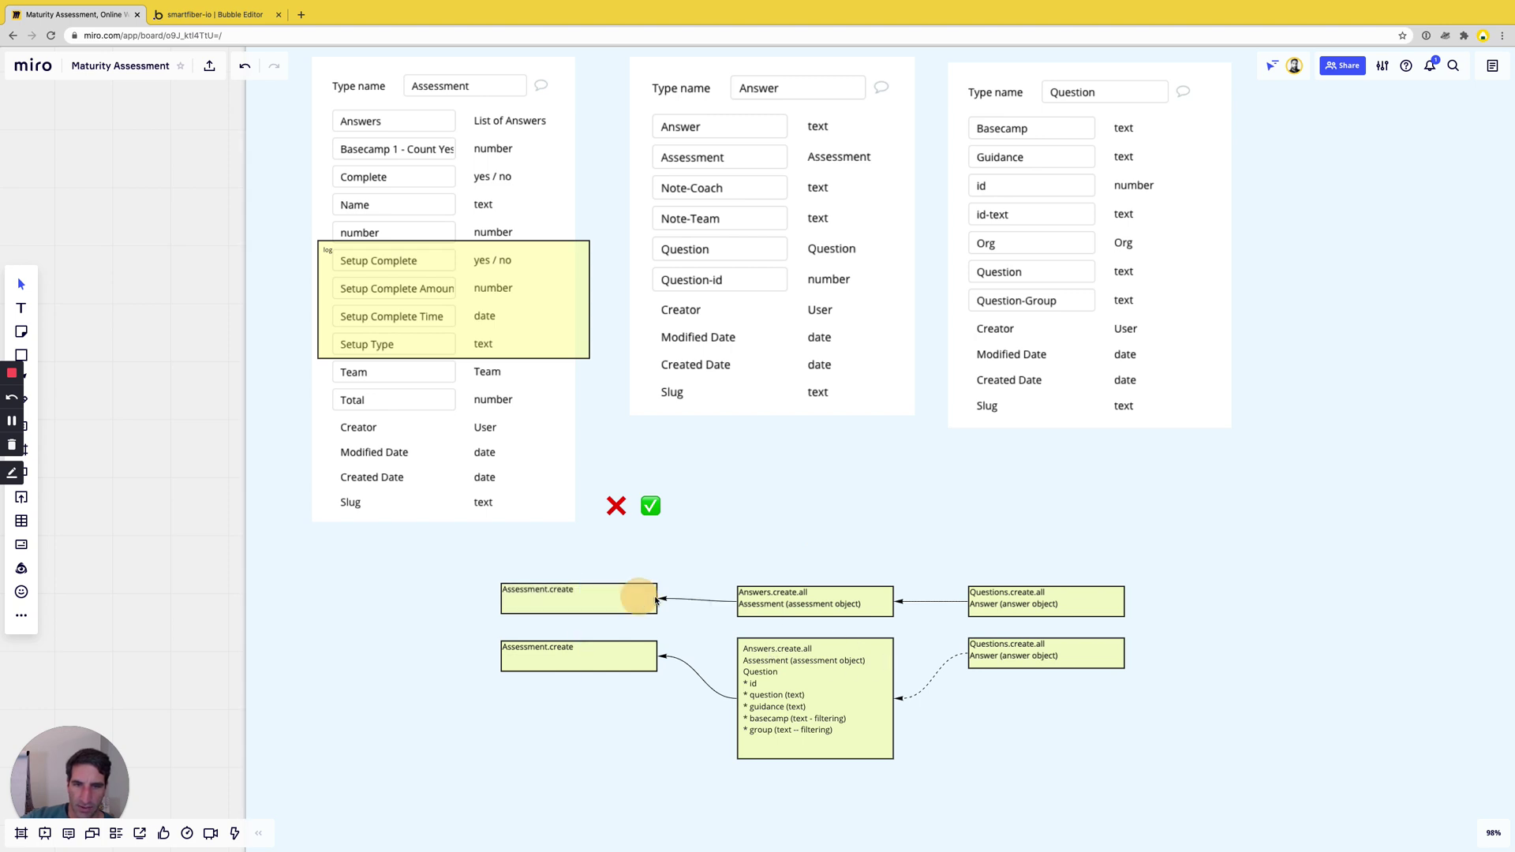
{"action": "left_click", "coordinate": [785, 608]}
{"action": "left_click", "coordinate": [1022, 606]}
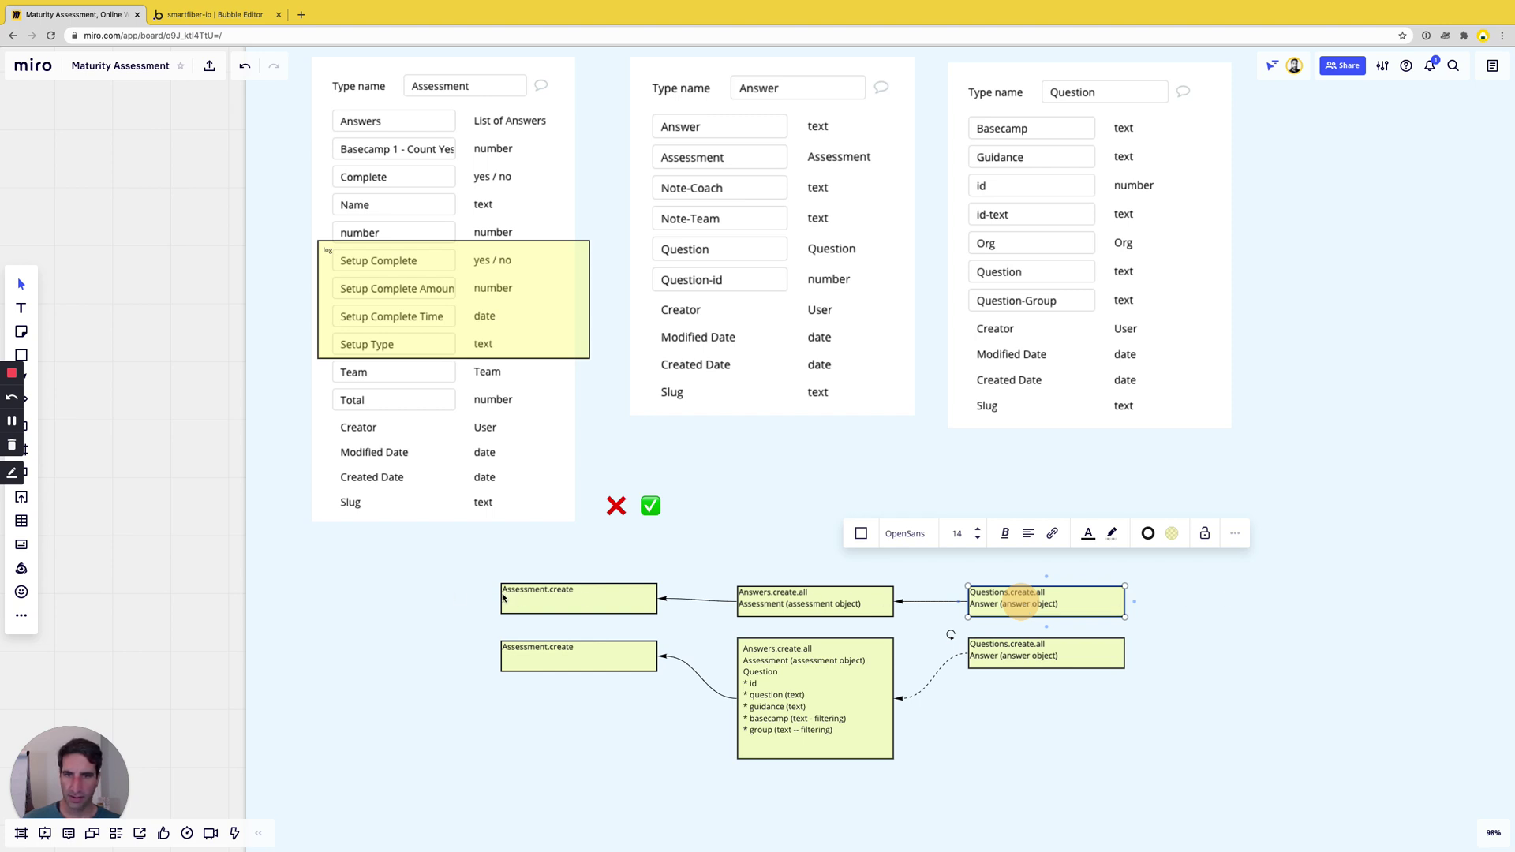
{"action": "left_click", "coordinate": [453, 588]}
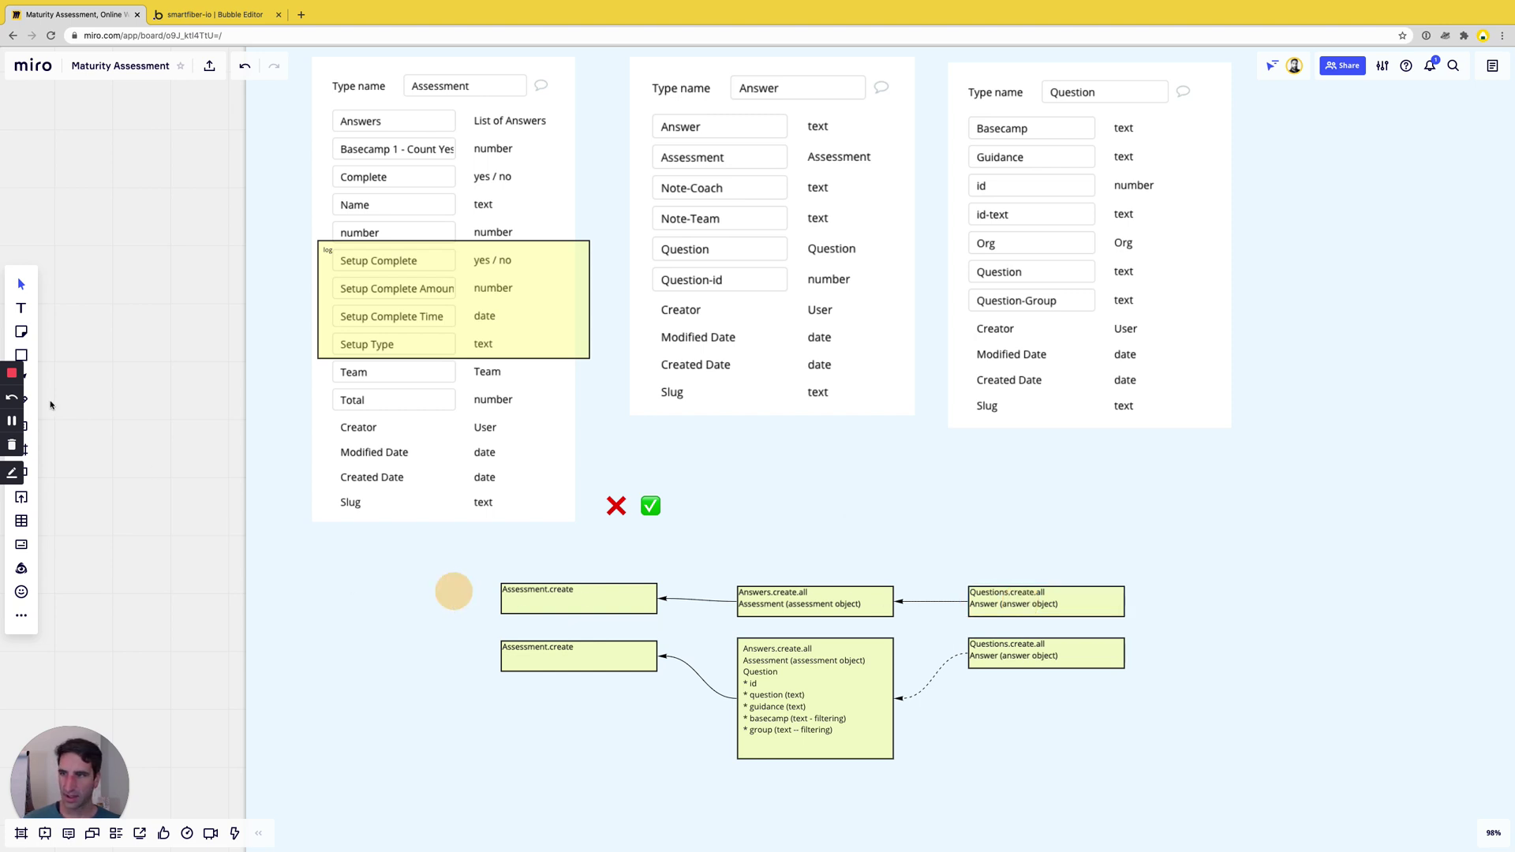